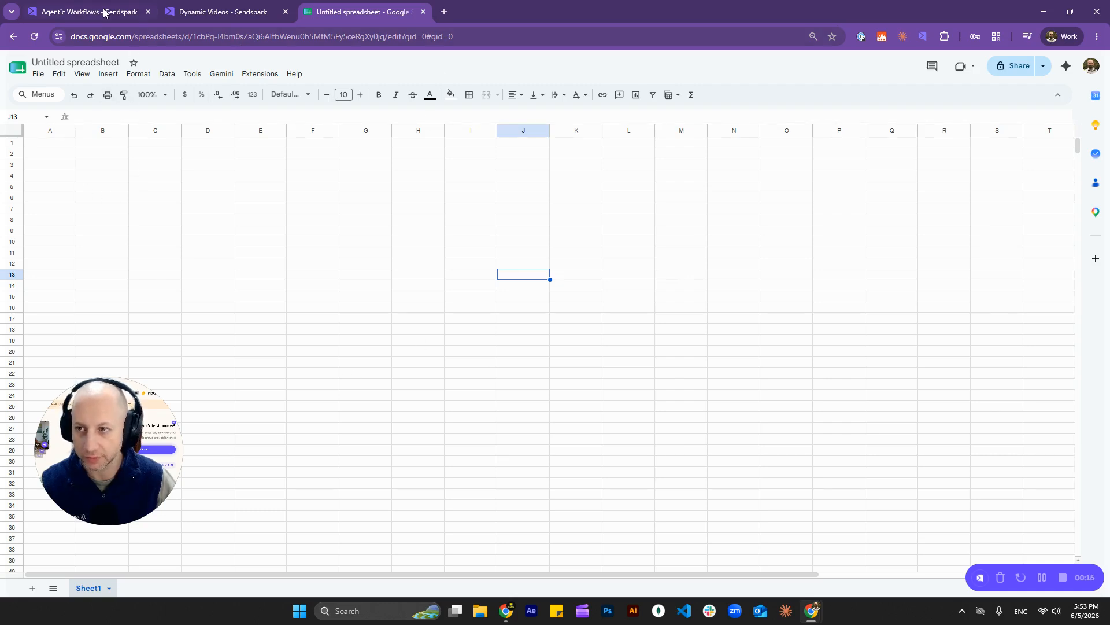
Step: Switch to Sendspark's Dynamic Videos page, which shows 344.62 DVMs used
left_click(215, 12)
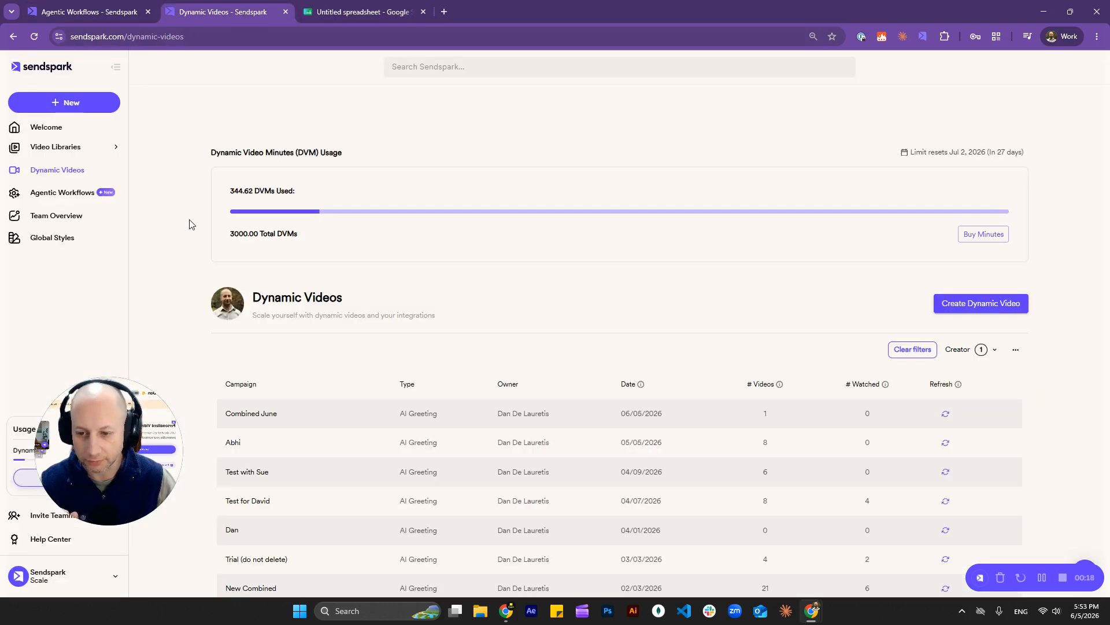
Step: Scroll the campaign list down to Combined June, then return to the untitled spreadsheet
scroll(174, 225, "down", 1)
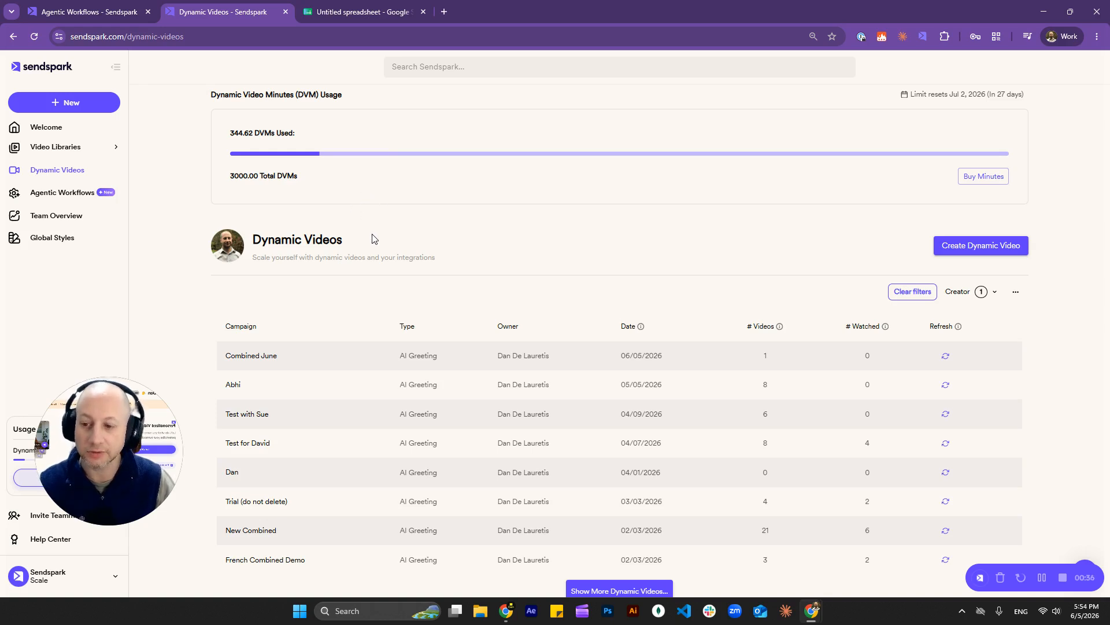
left_click(361, 14)
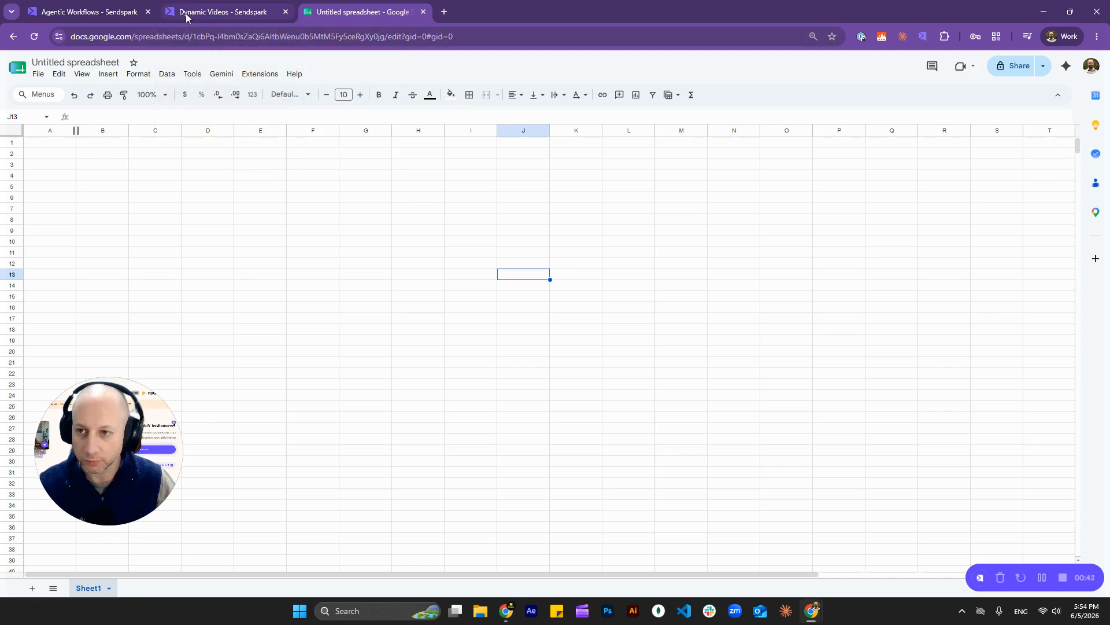
Step: Enter the headers First name, Email, Background and Job Title into cells A1 through D1
left_click(57, 146)
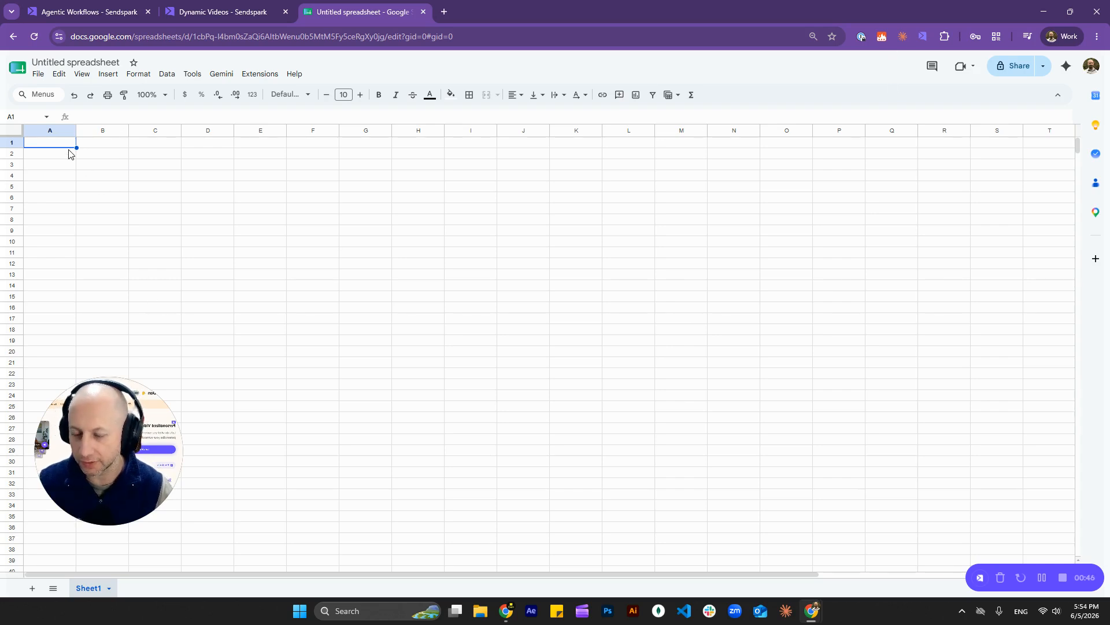
type("F")
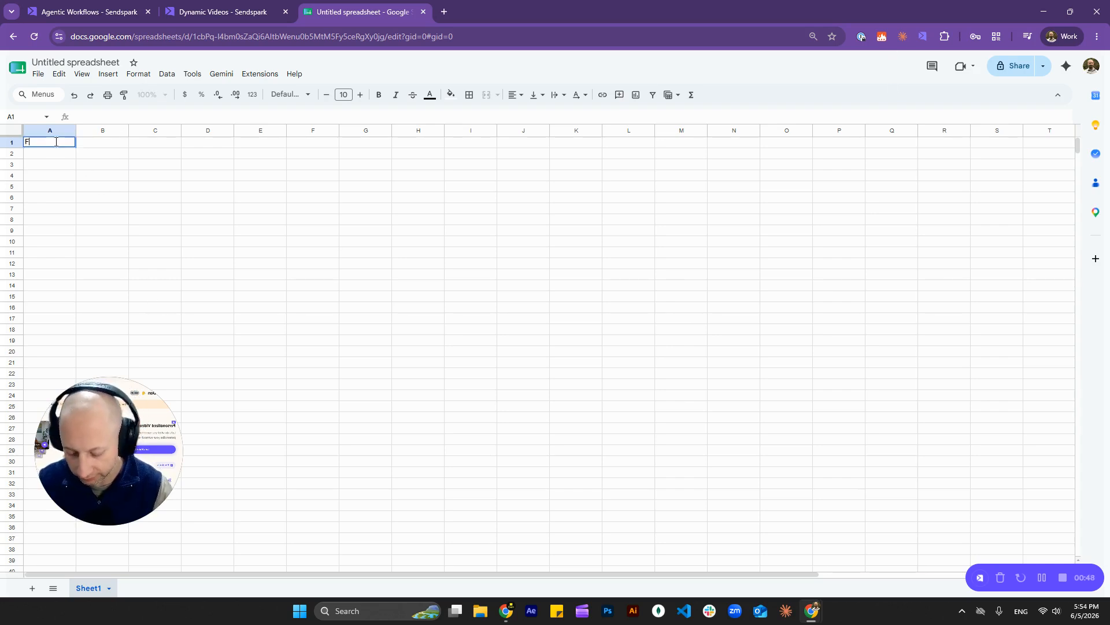
type("irst name")
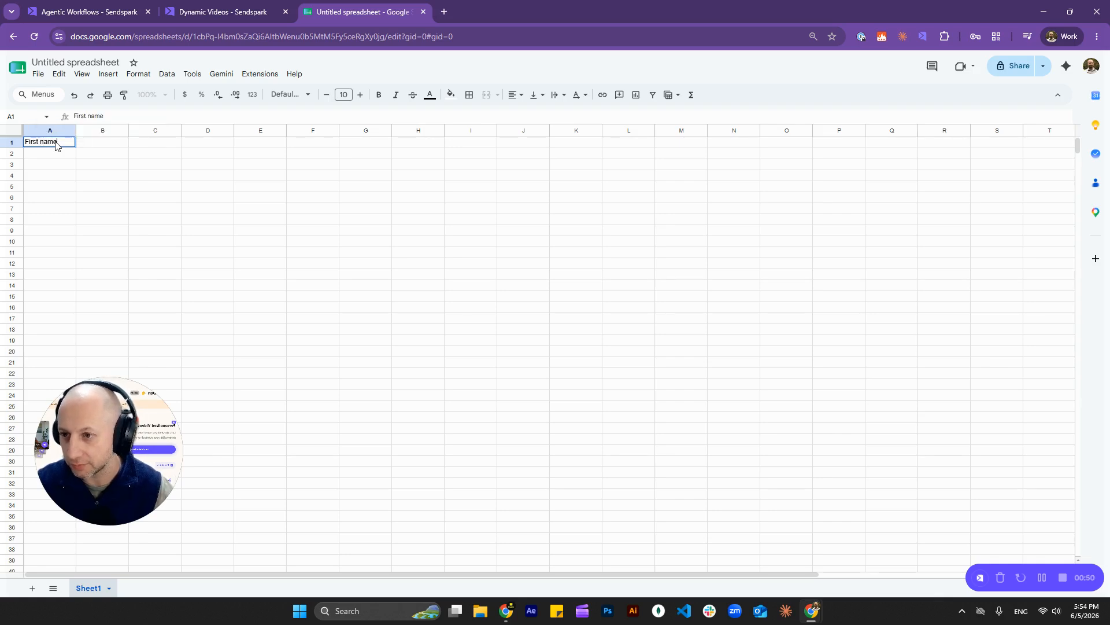
key("Tab")
type("Email")
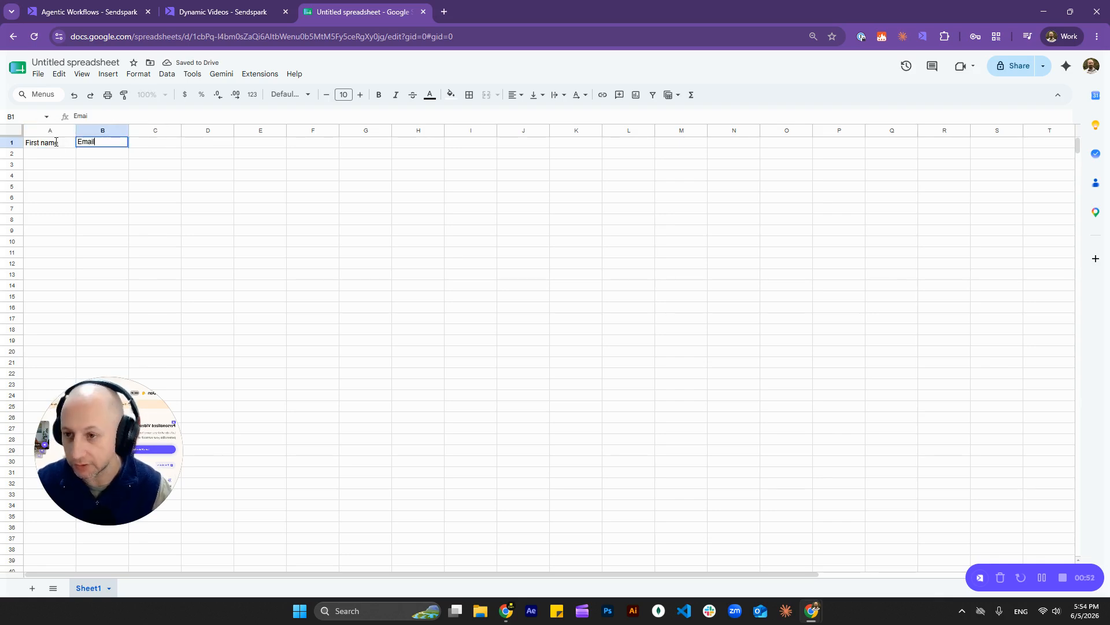
key("Tab")
type("Background")
key("Tab")
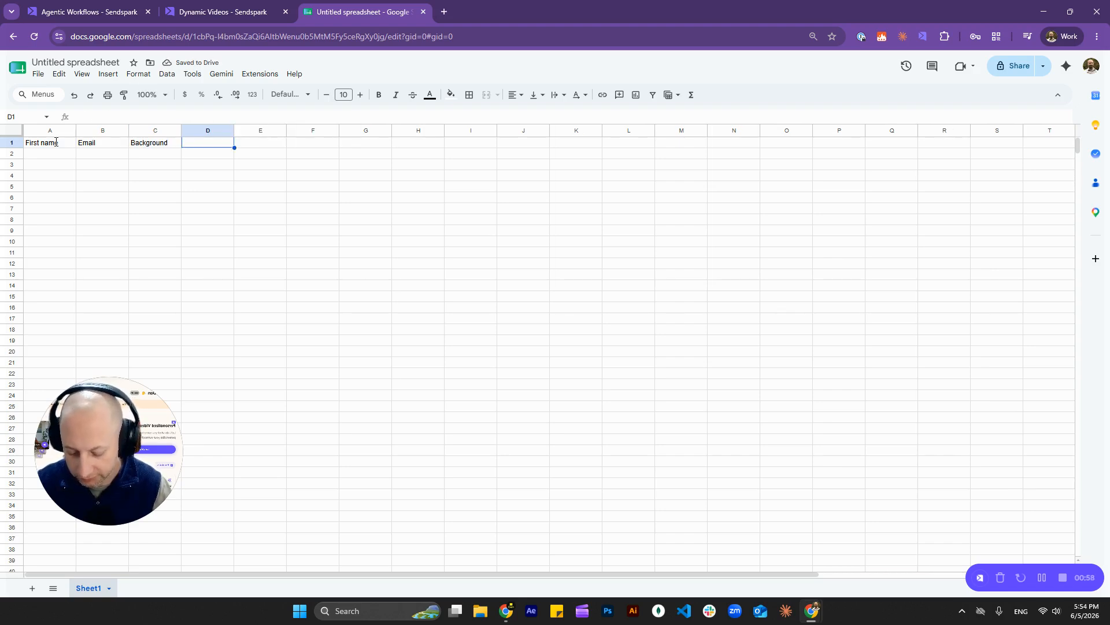
type("Job Title")
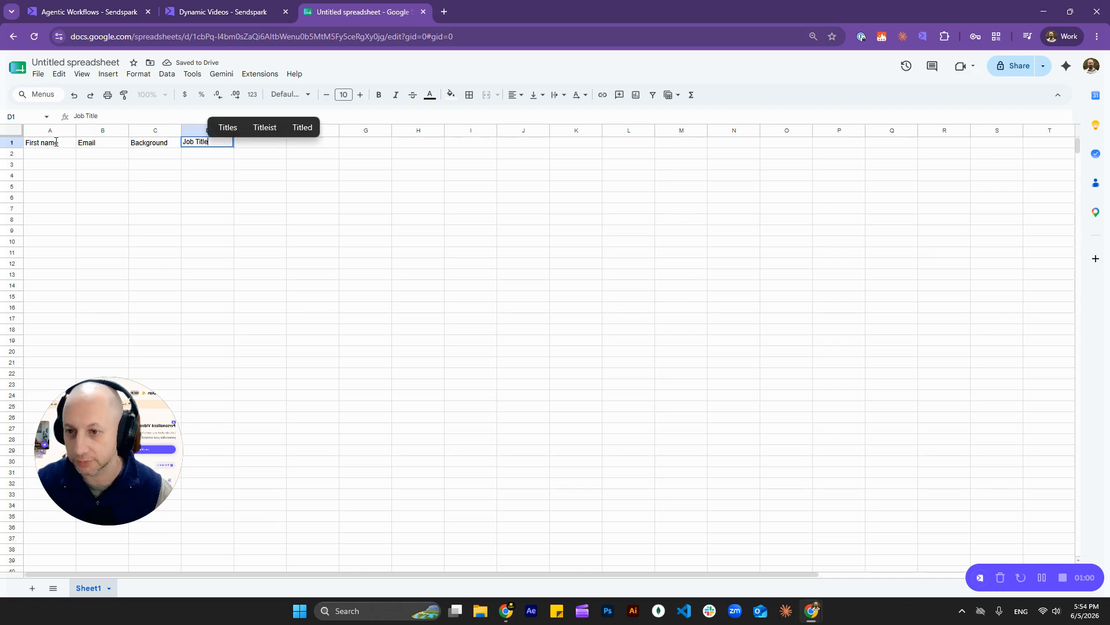
key("Return")
key("Left")
key("Left")
key("Left")
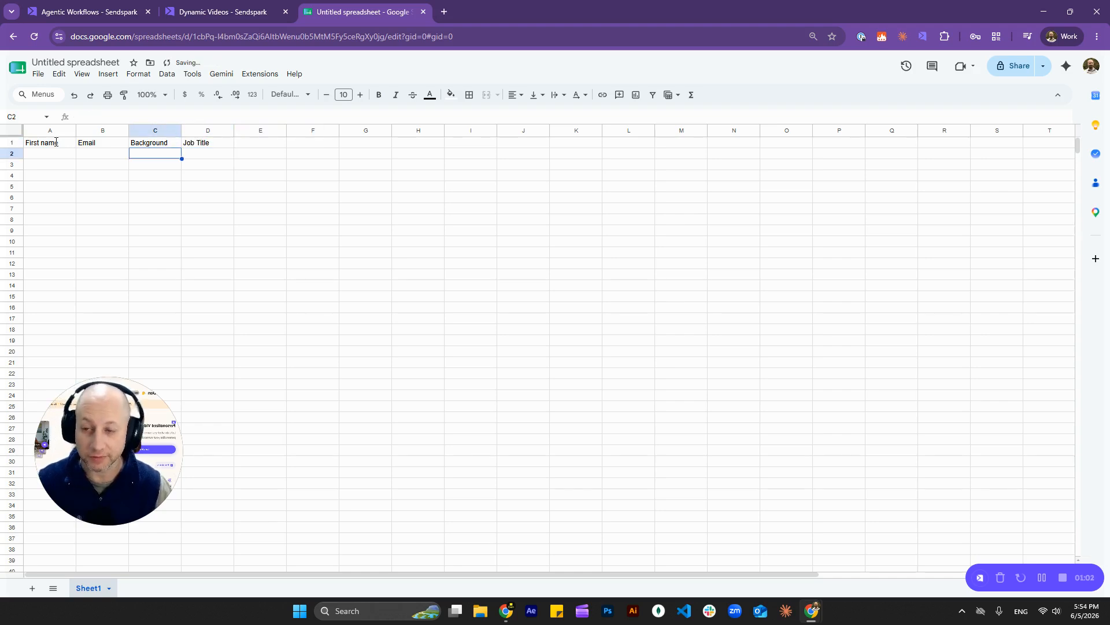
key("Right")
key("Right")
key("Right")
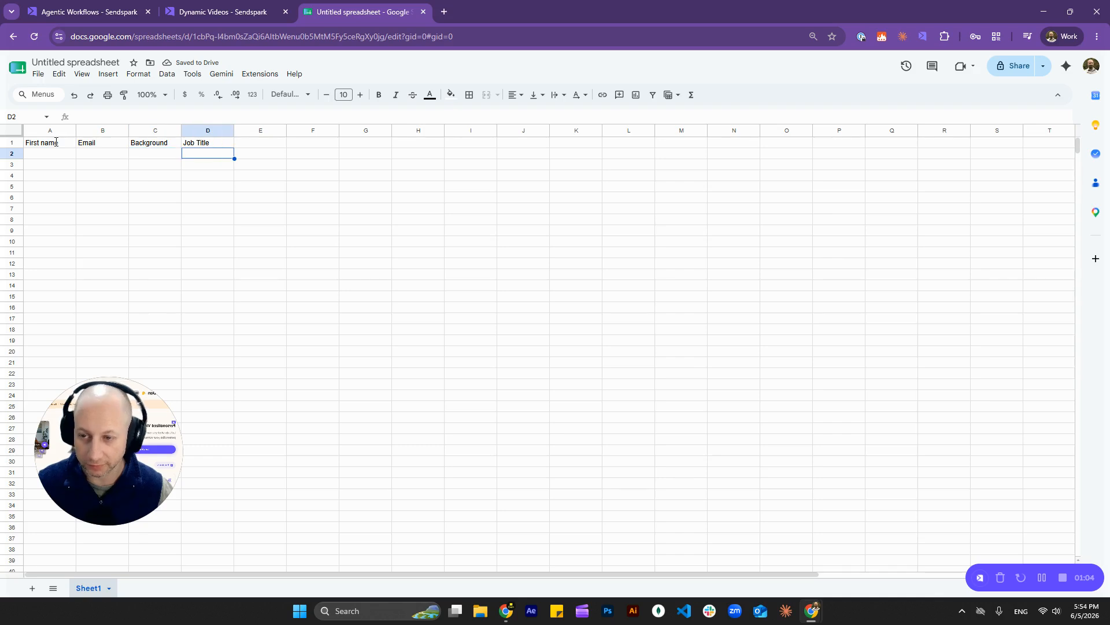
key("Left")
key("Left")
key("Left")
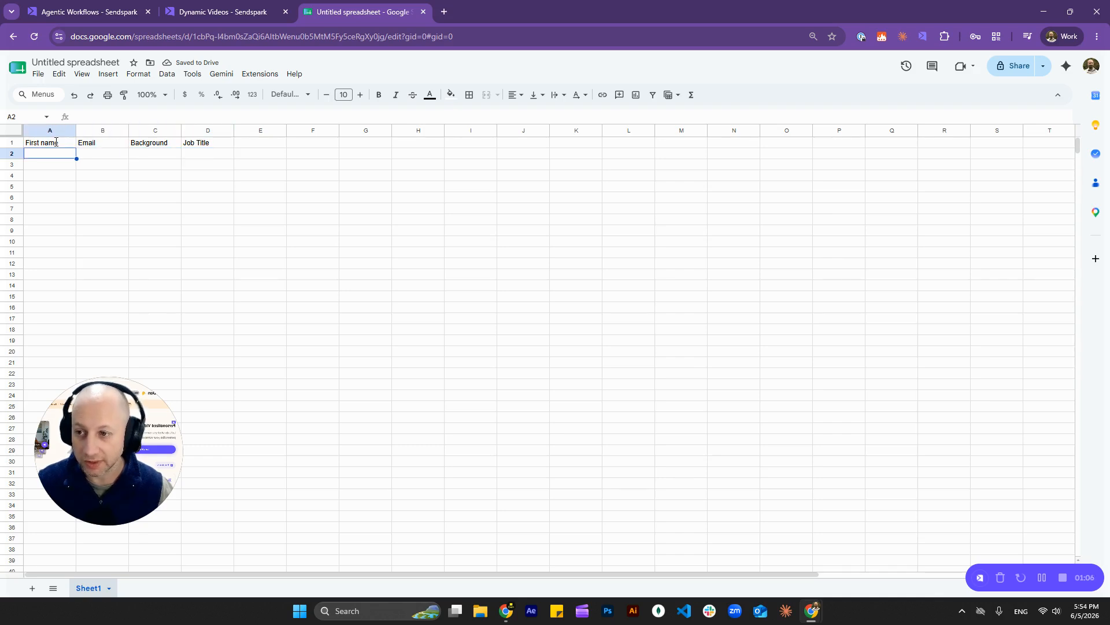
key("Right")
key("Right")
key("Right")
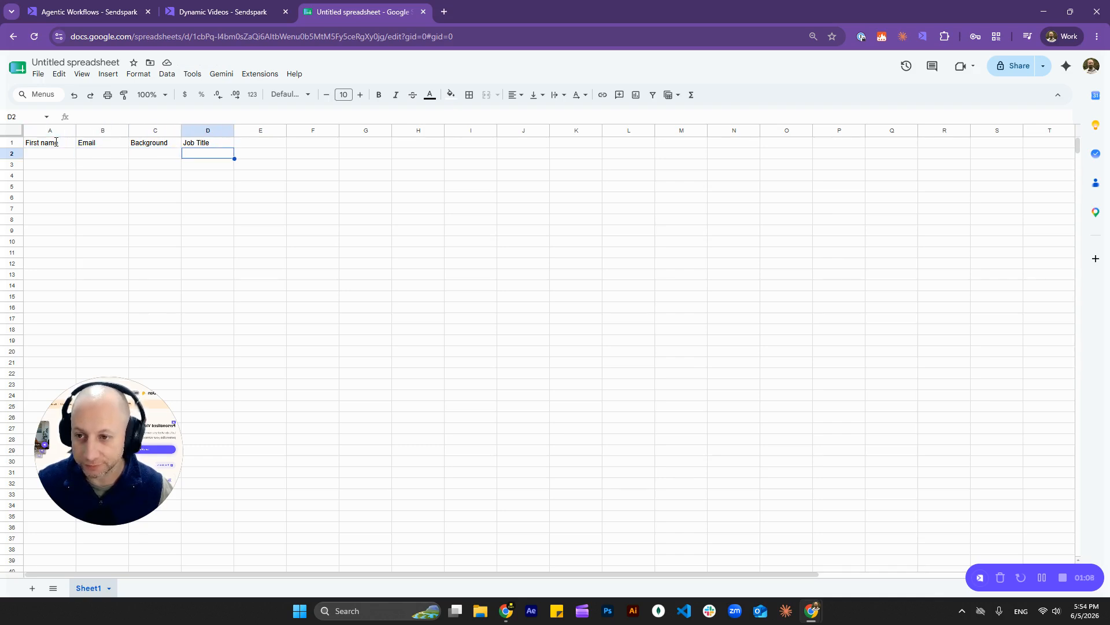
key("Left")
key("Left")
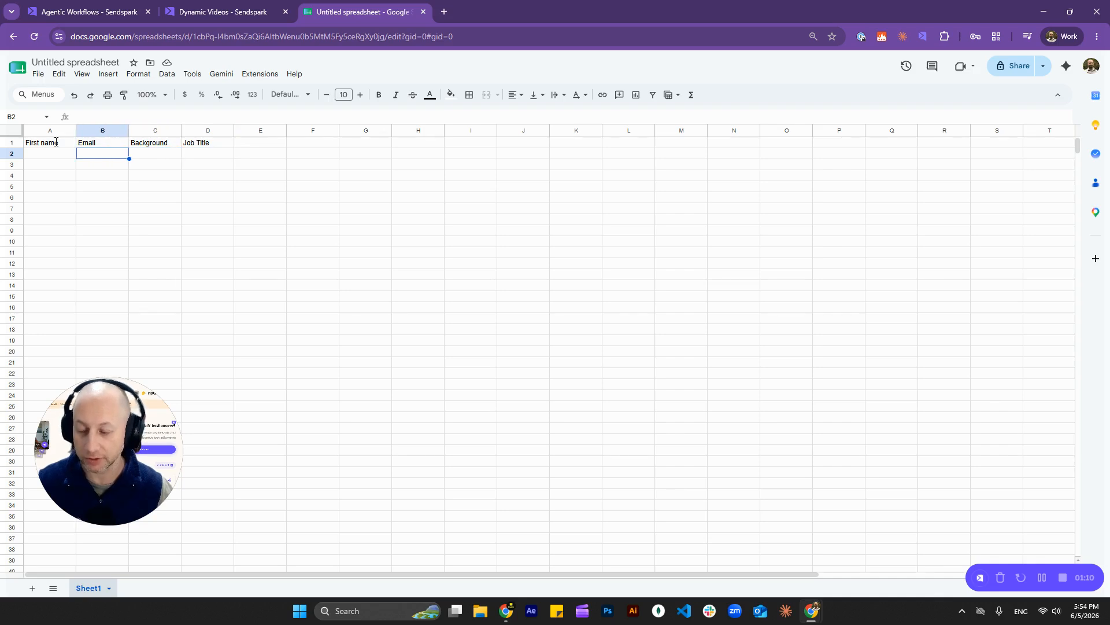
key("Left")
type("Dan")
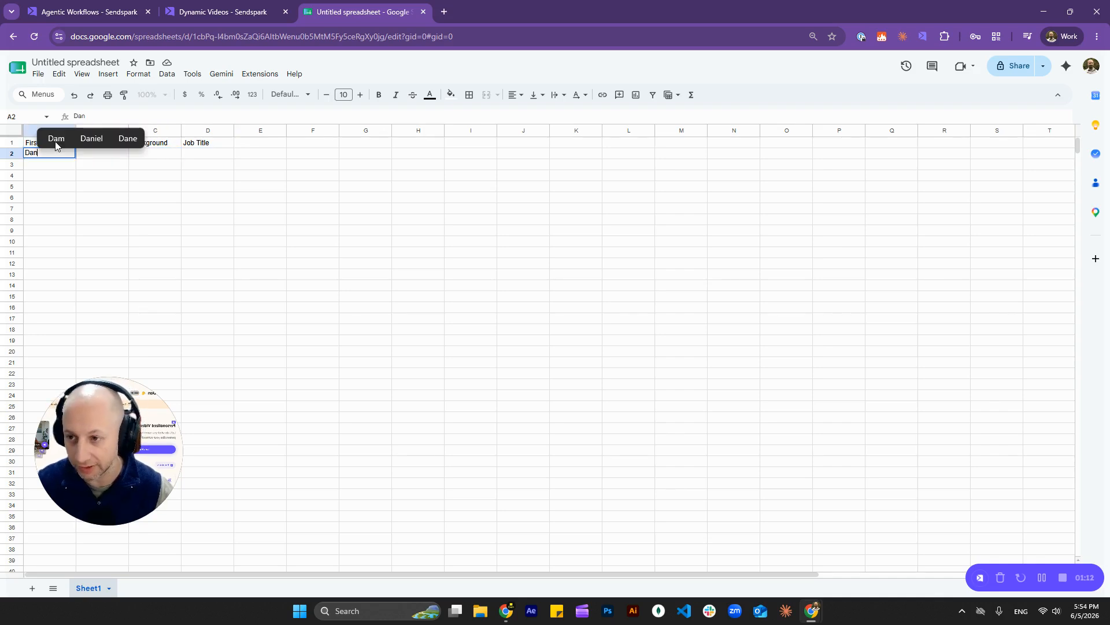
key("Tab")
type("dan")
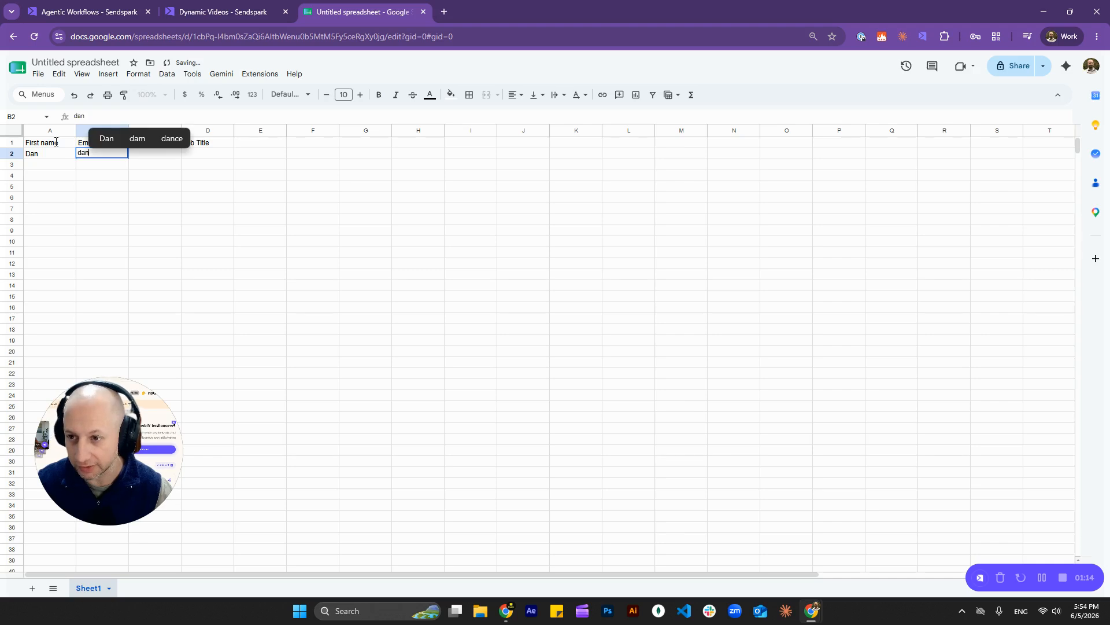
key("Tab")
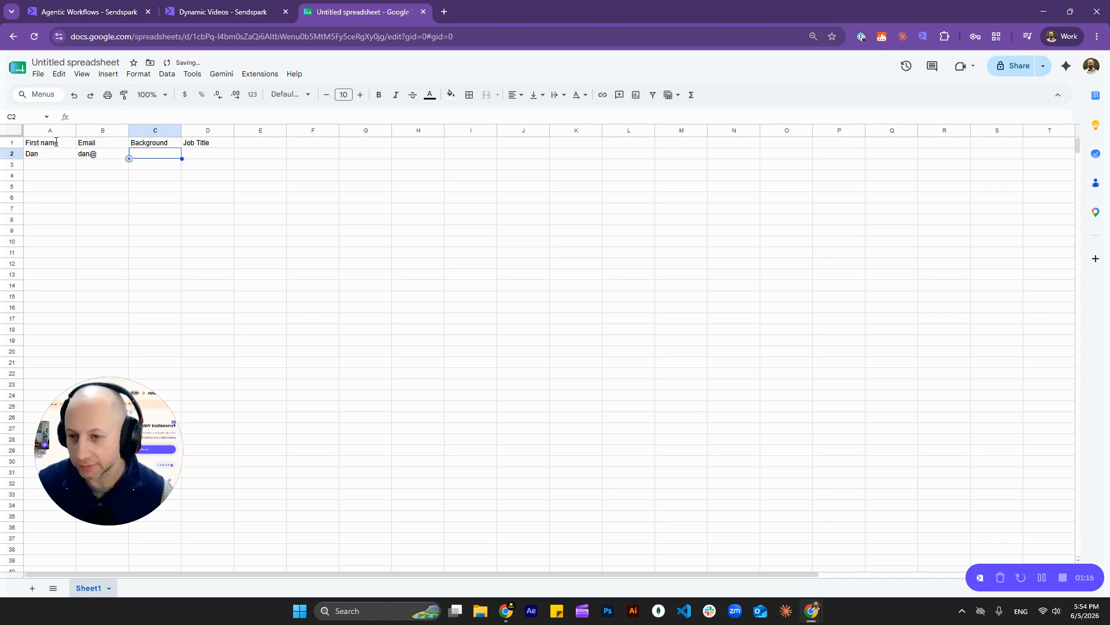
type("wwwsen")
key("BackSpace")
key("BackSpace")
type(".w")
key("BackSpace")
type("sends")
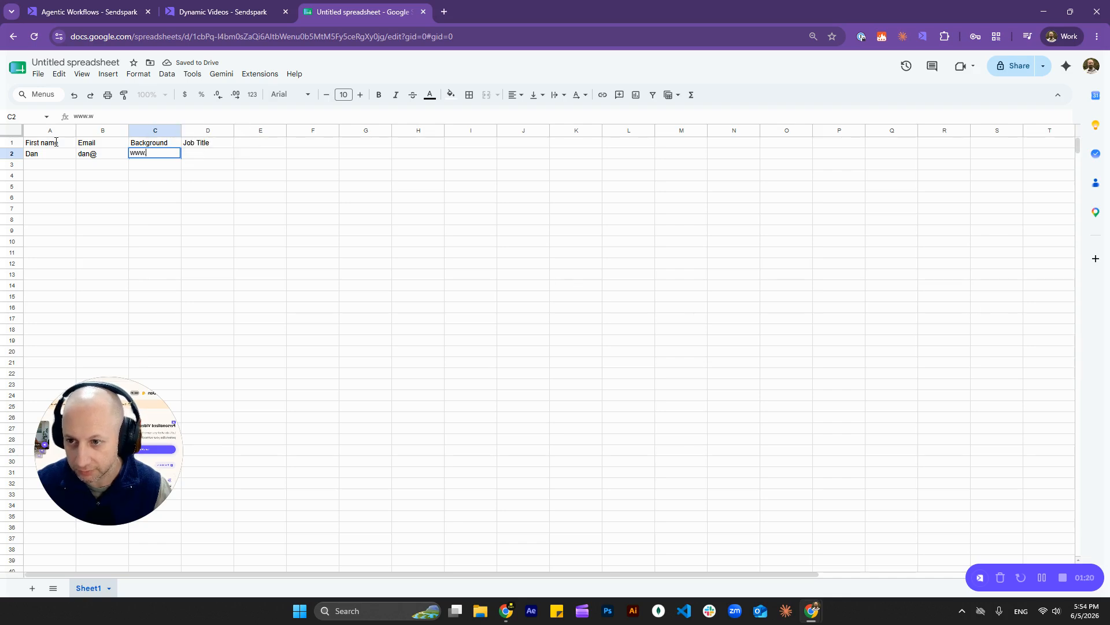
type("park.com")
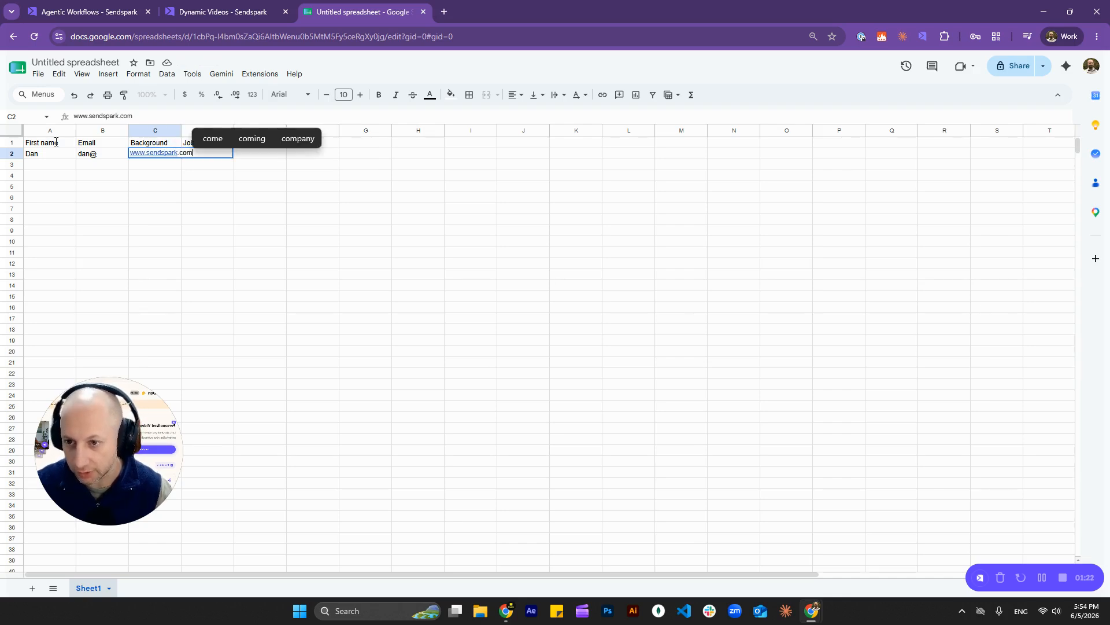
key("Tab")
Step: Widen column C to show the full link and enter a dash as the job title
left_click_drag(180, 126, 210, 126)
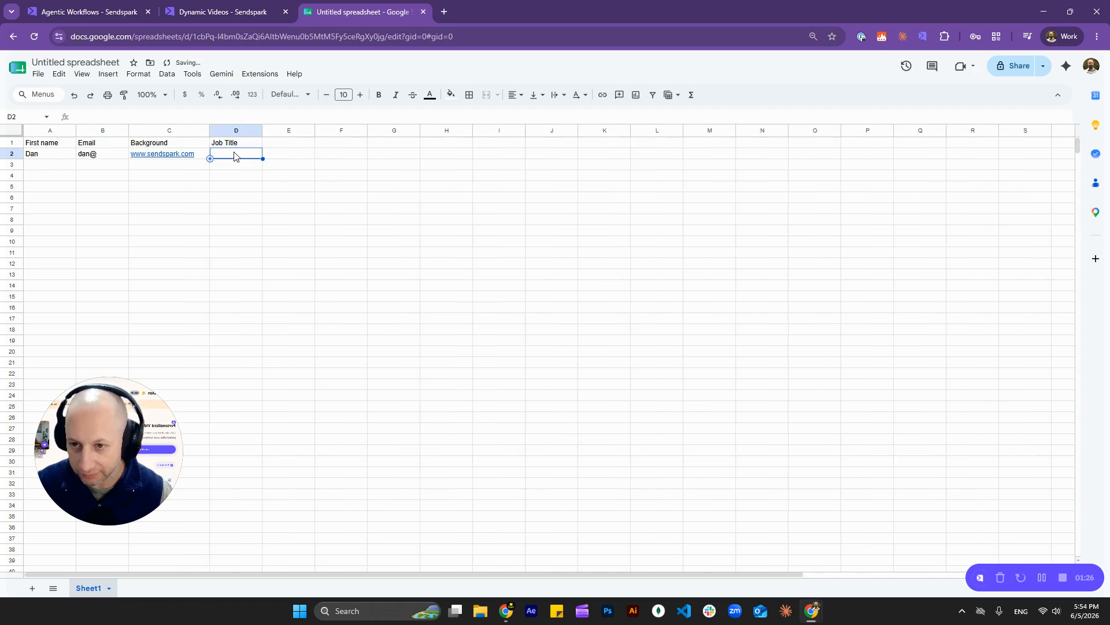
type("-")
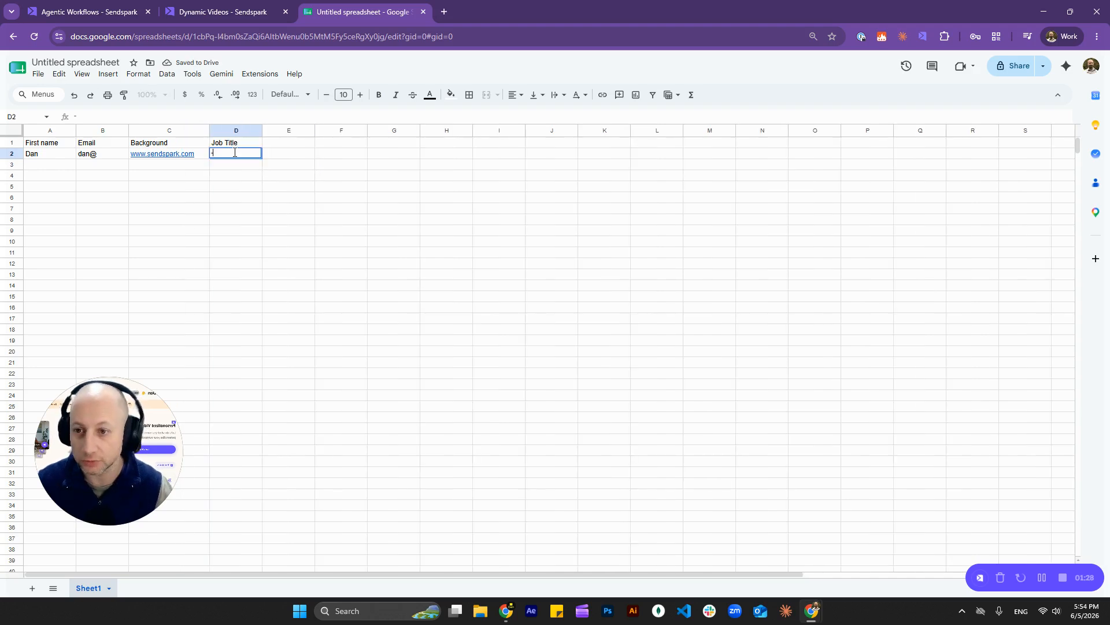
key("Return")
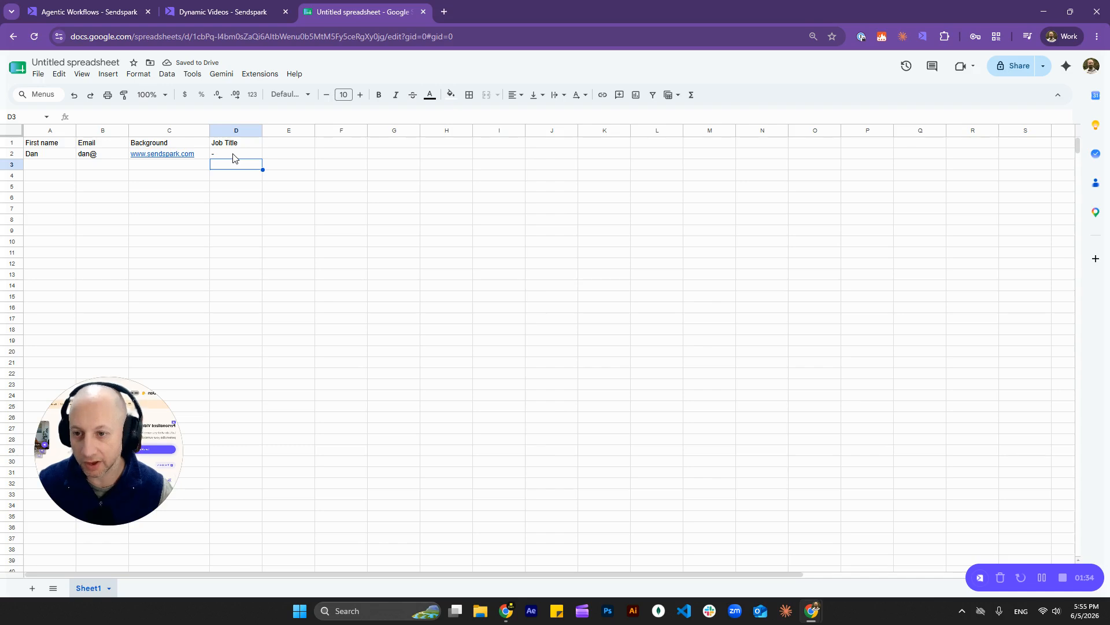
left_click(233, 154)
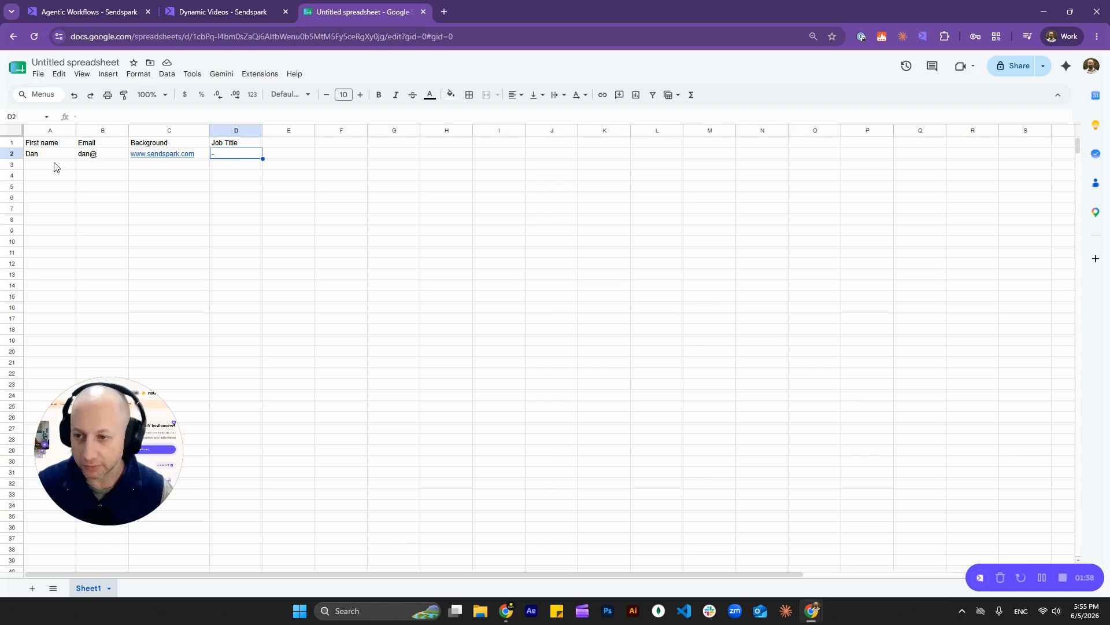
Step: Delete the sample contact from A2:D2 and erase the stray text typed into A2
left_click_drag(59, 157, 235, 155)
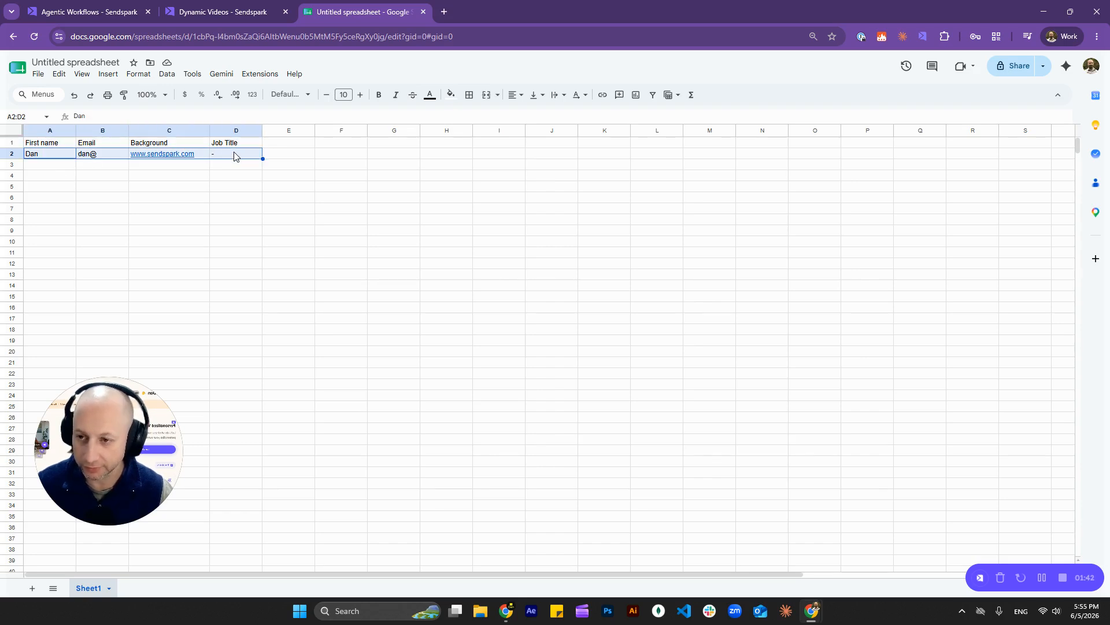
mouse_move(200, 155)
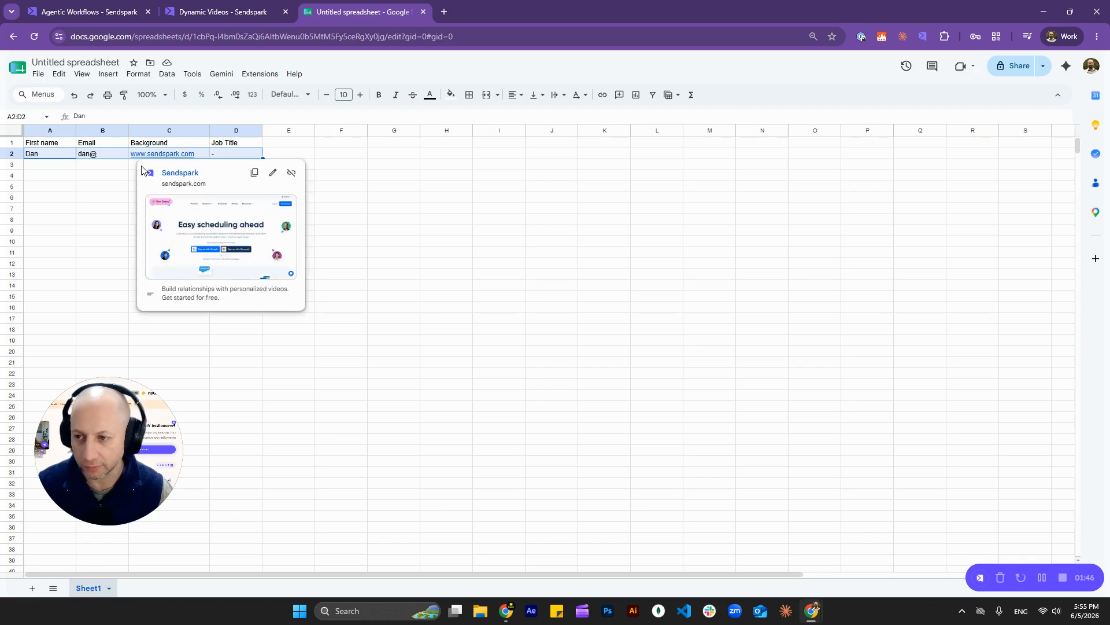
key("Delete")
type("asd")
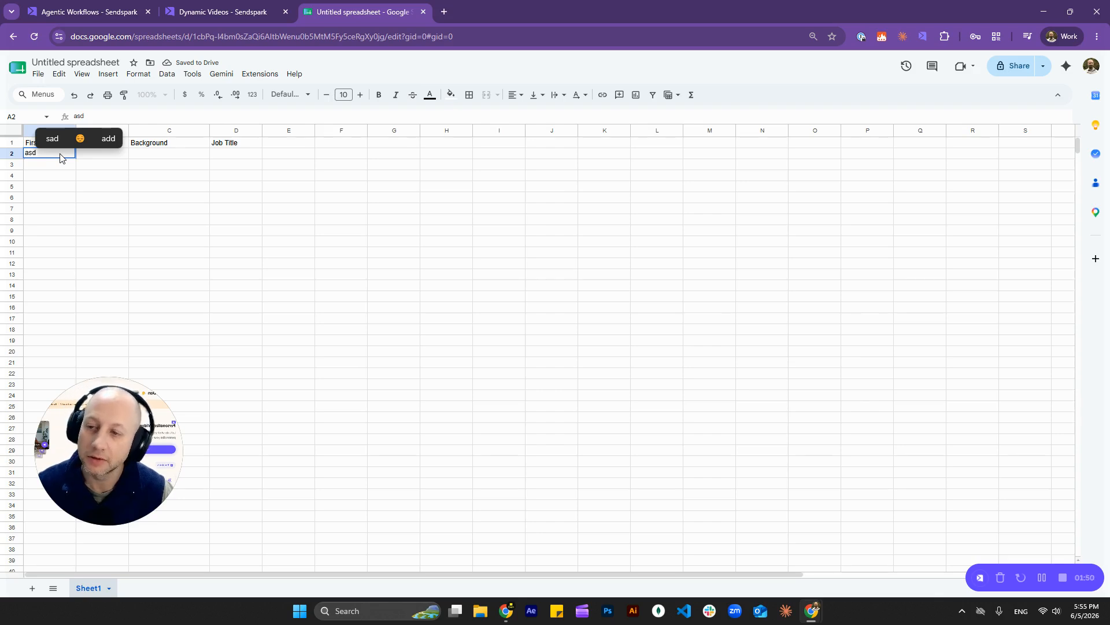
key("BackSpace")
key("BackSpace")
key("BackSpace")
left_click(63, 165)
left_click_drag(61, 154, 234, 155)
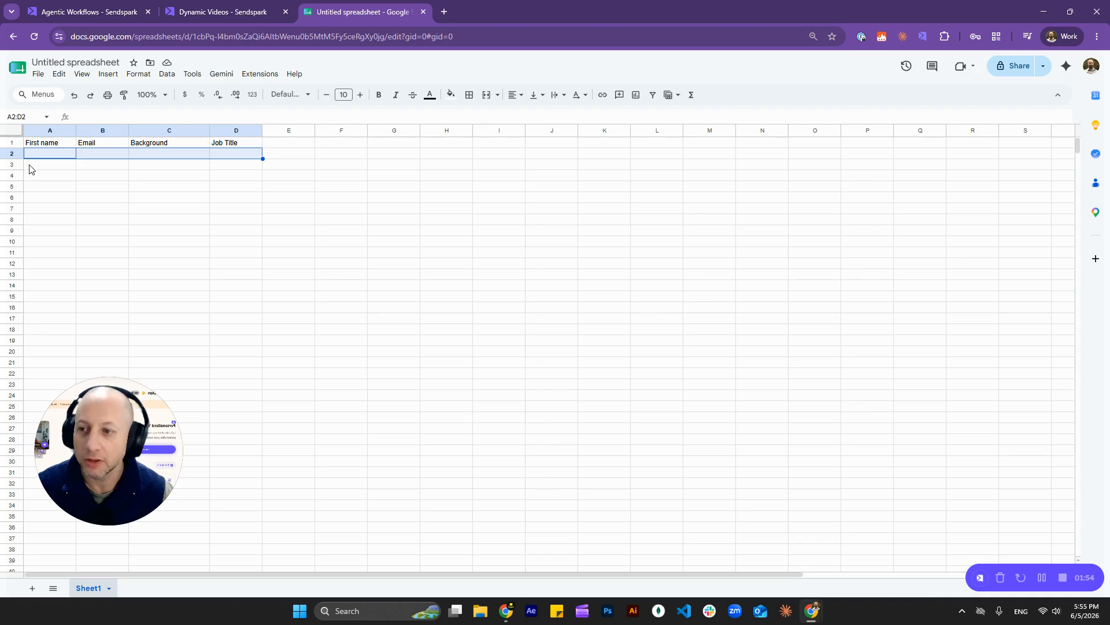
left_click_drag(31, 169, 221, 166)
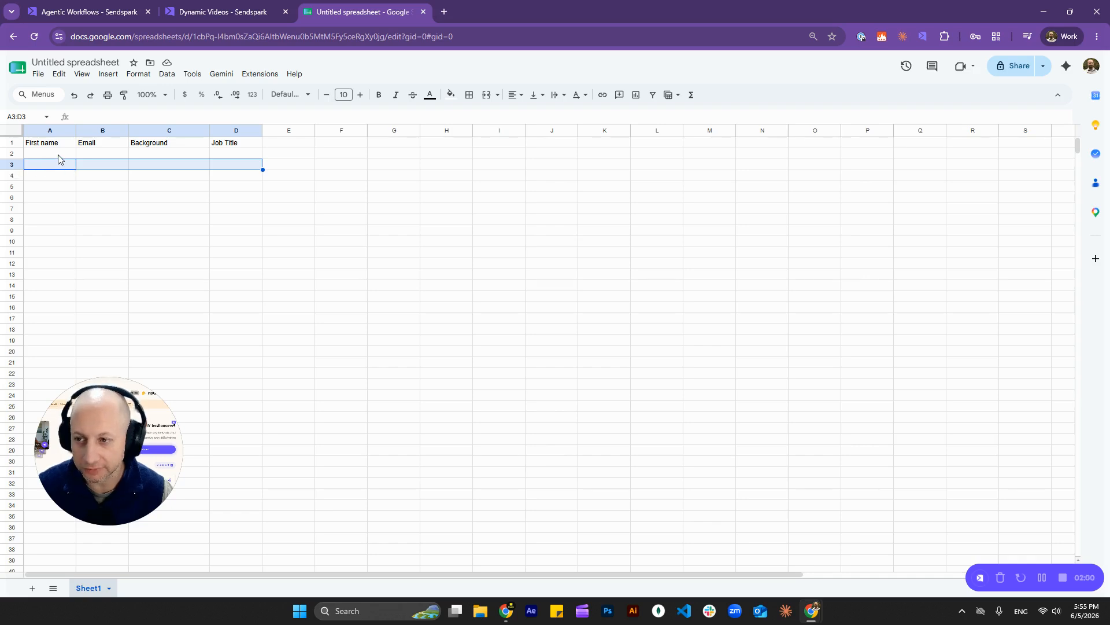
Step: Create a new automation from Agentic Workflows and rename it 'Sheets + SS'
left_click(95, 13)
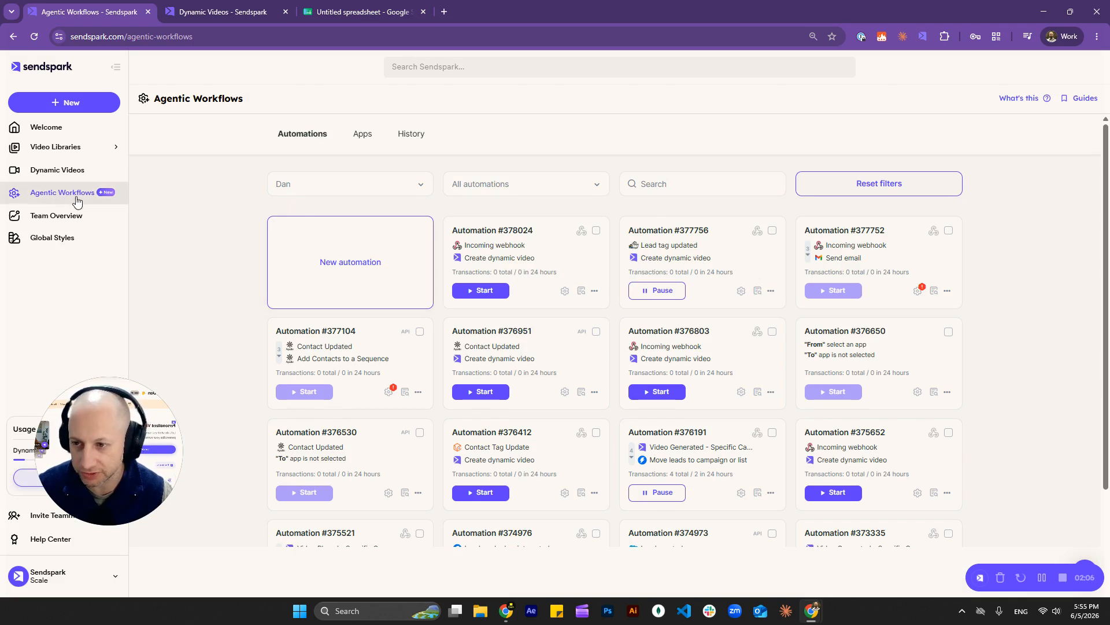
left_click(356, 270)
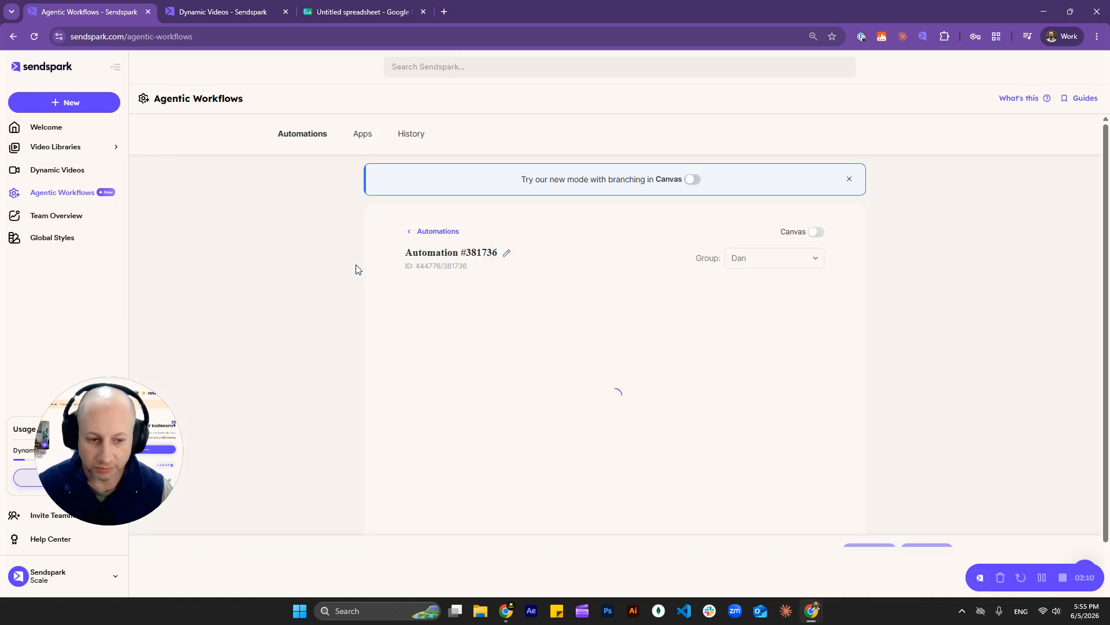
scroll(294, 292, "down", 1)
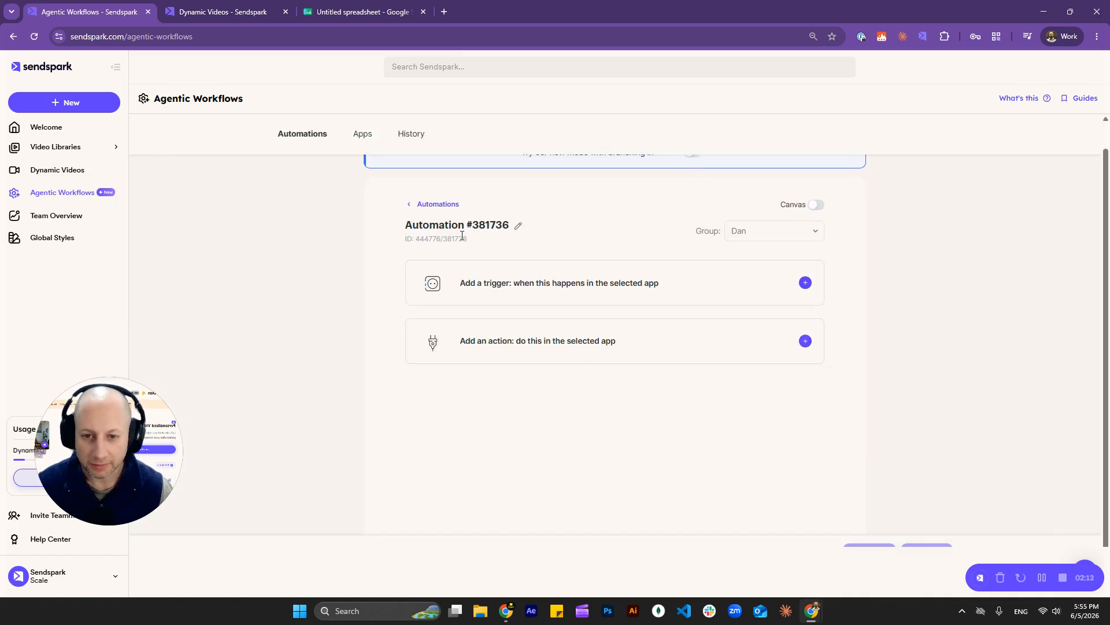
left_click(518, 225)
triple_click(485, 225)
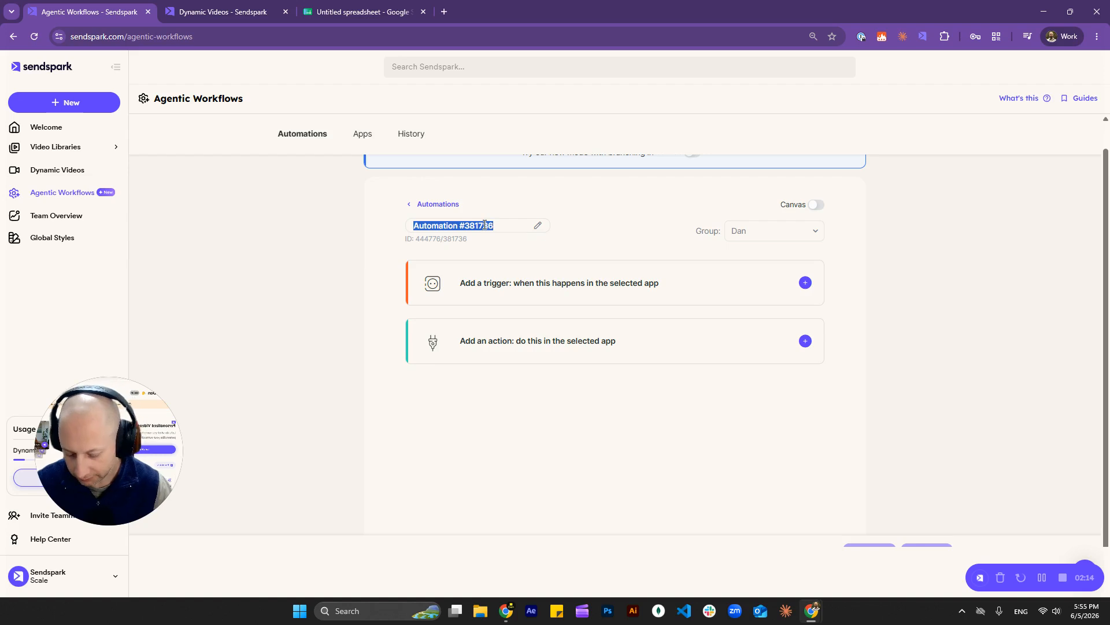
type("Shee")
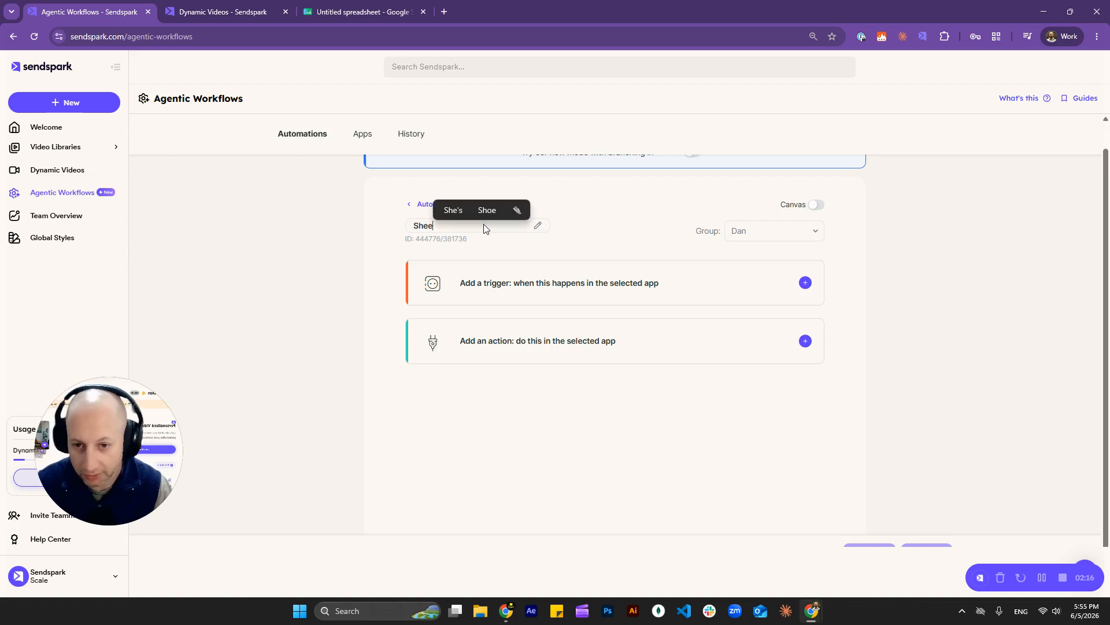
type("ts + SS")
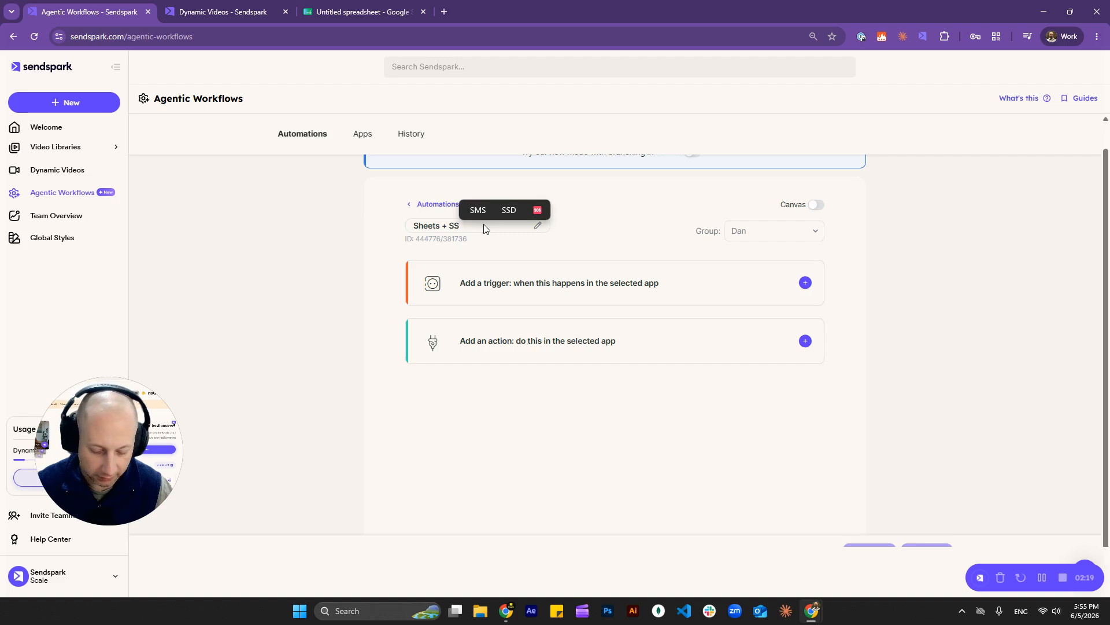
left_click(440, 249)
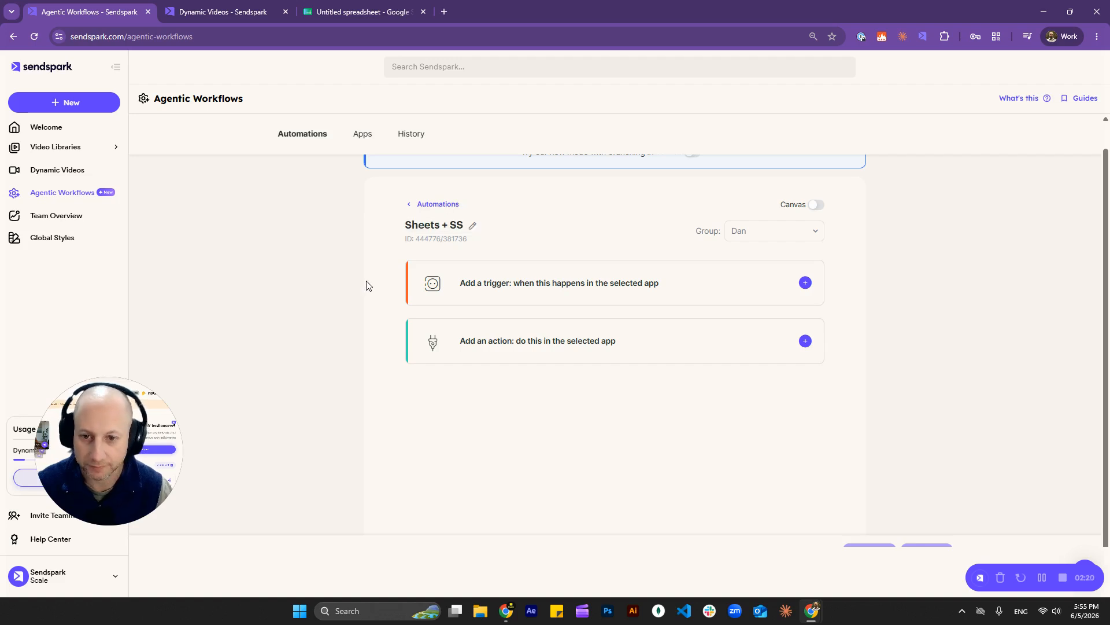
left_click(562, 288)
Step: Set the trigger to the Google Sheets 'New row created' event
left_click(515, 324)
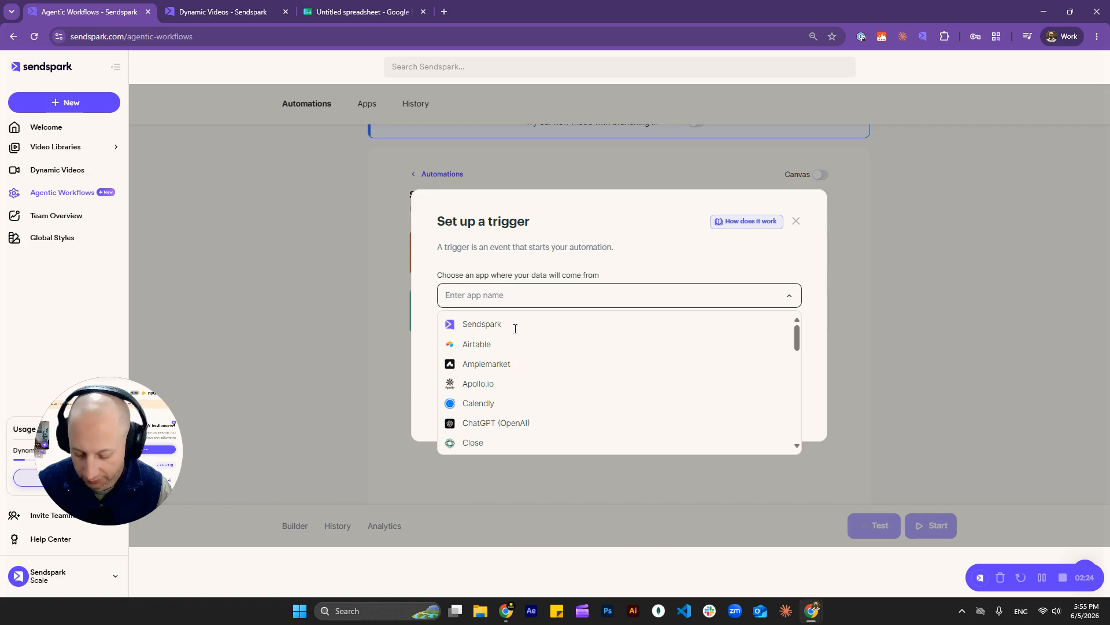
type("googl")
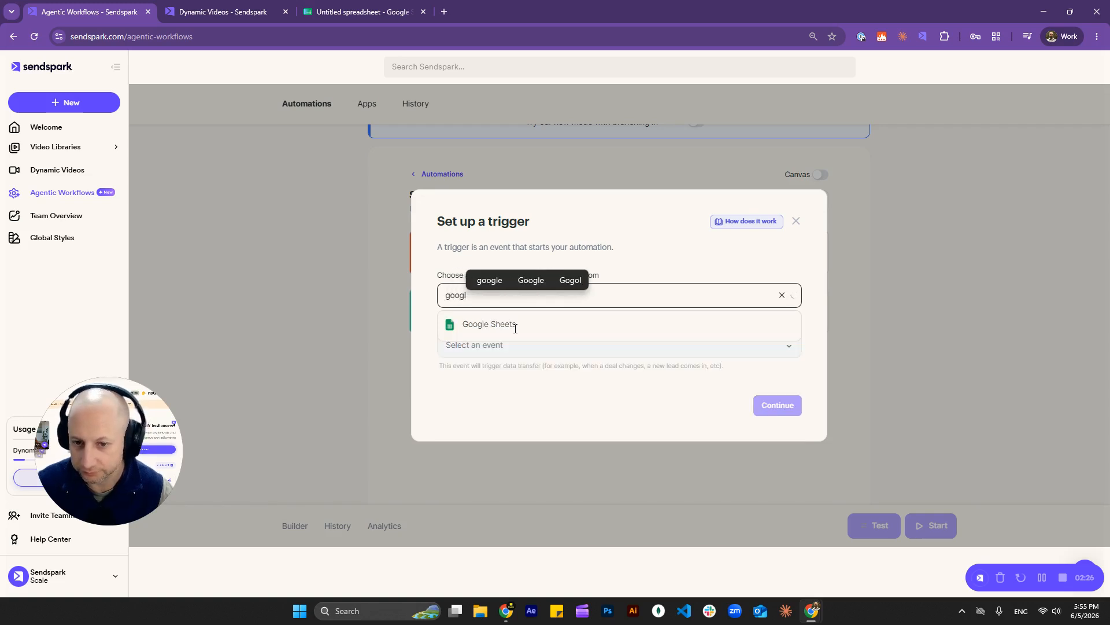
left_click(514, 326)
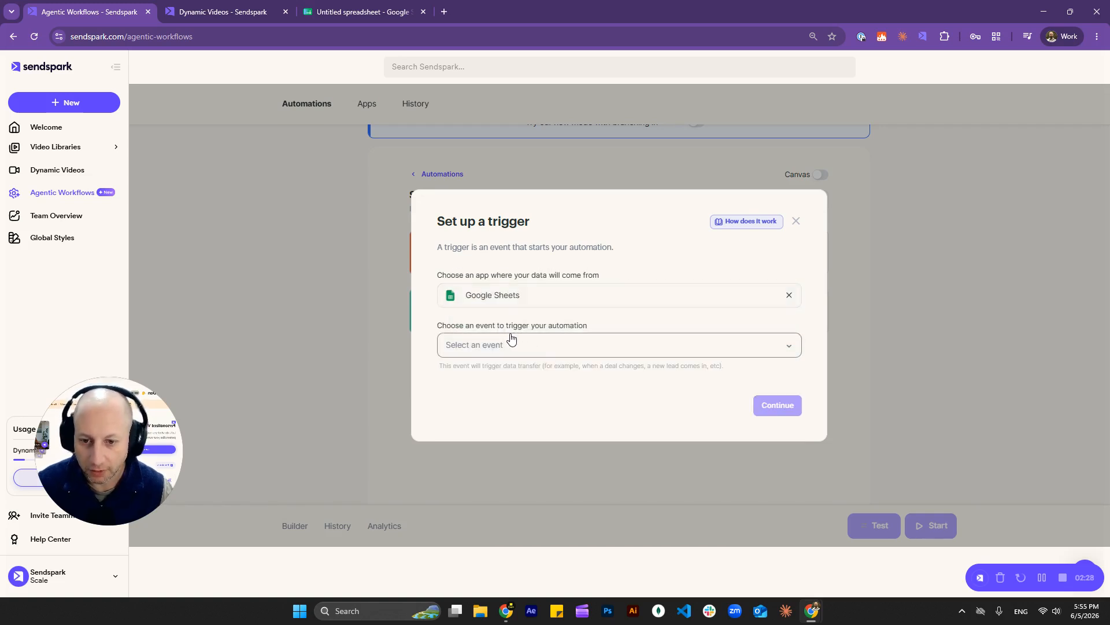
left_click(532, 354)
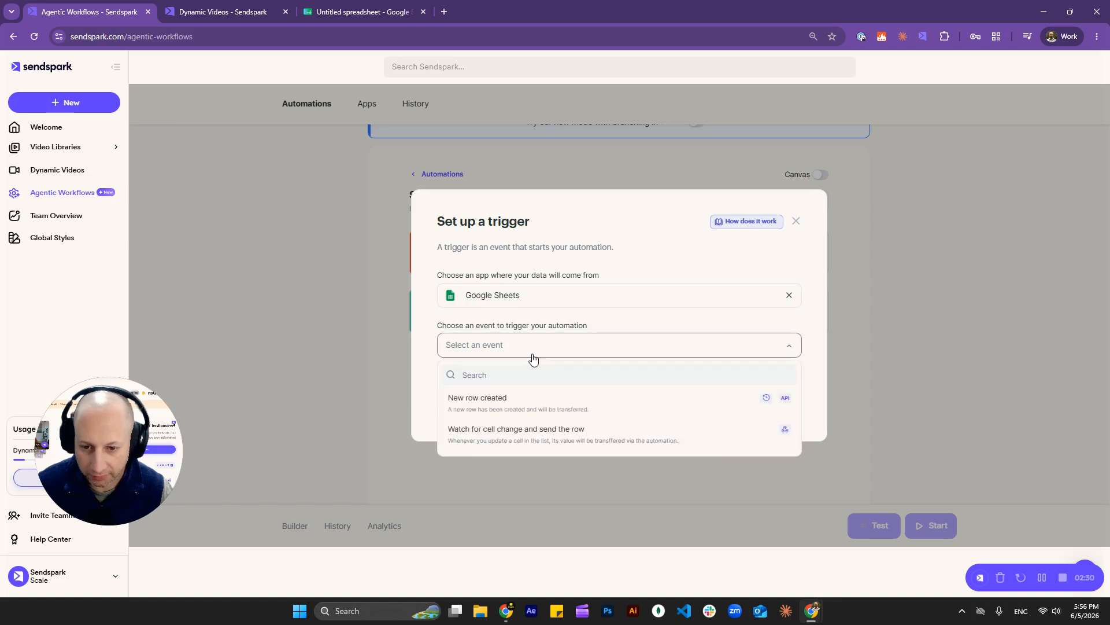
left_click(514, 410)
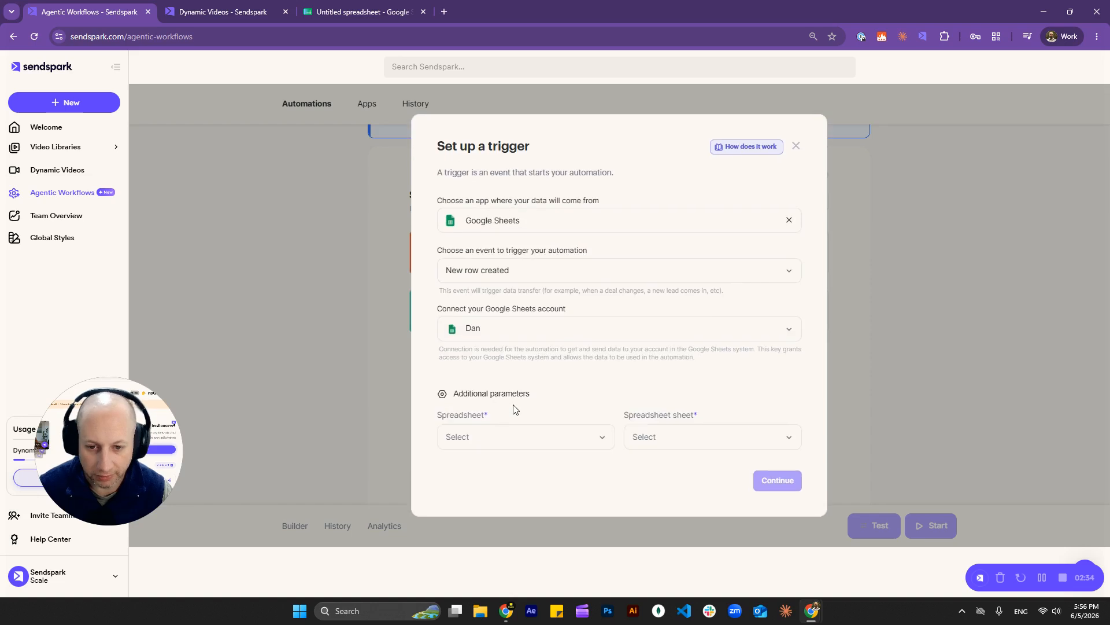
left_click(503, 436)
left_click(724, 386)
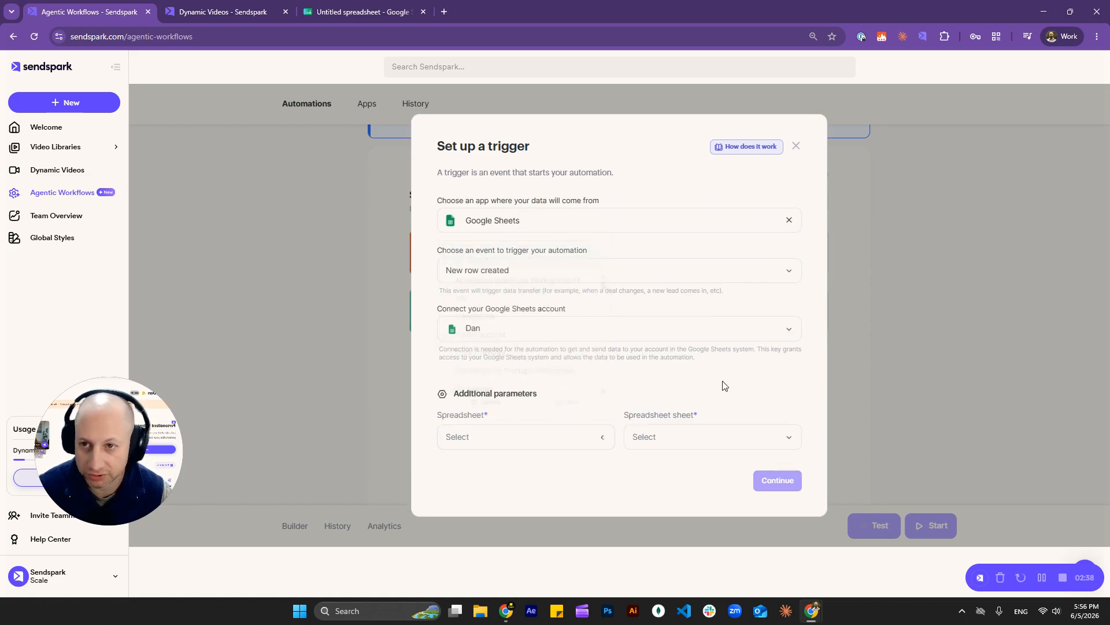
Step: Rename the untitled Google spreadsheet to 'Spreadsheet + SS' and return to the trigger setup
left_click(325, 19)
left_click(103, 59)
type("Spreadsheet + SS")
left_click(354, 253)
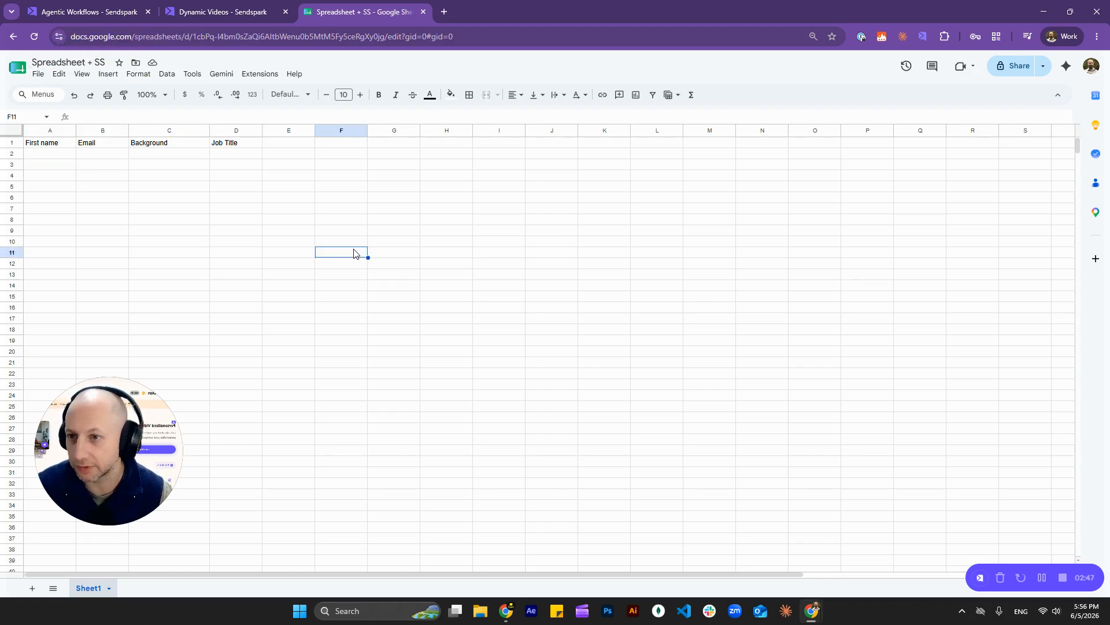
left_click(81, 17)
left_click(341, 14)
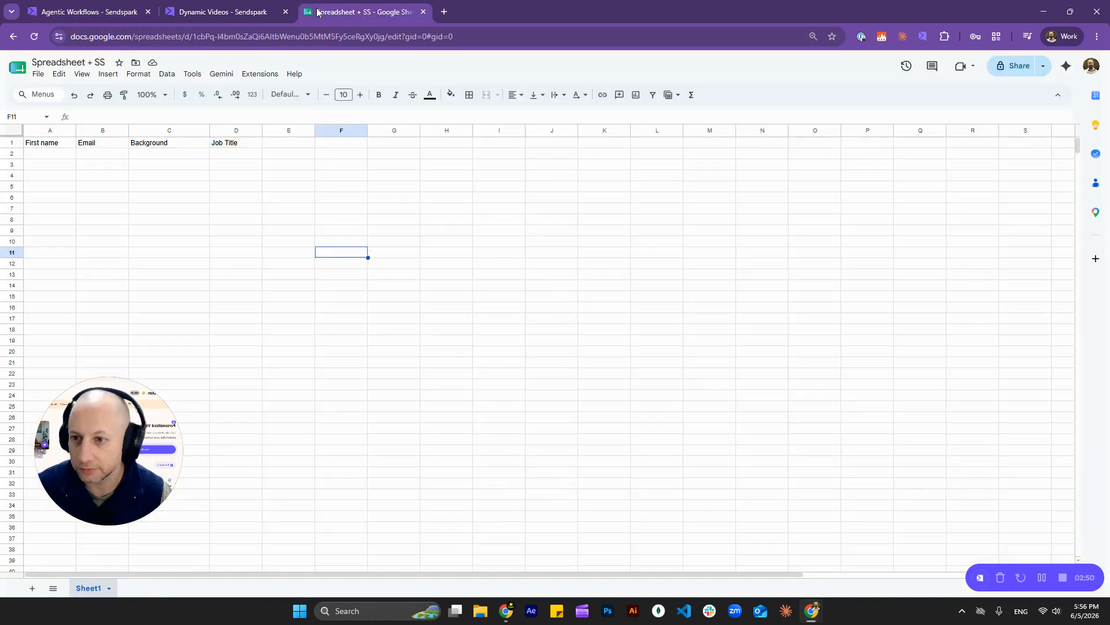
left_click(121, 10)
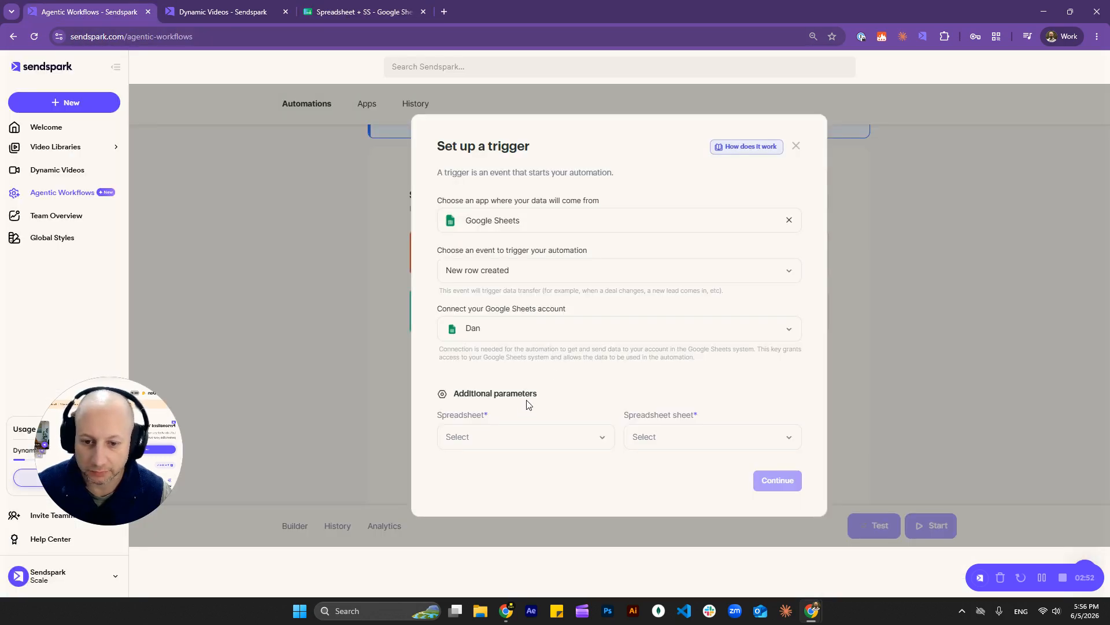
Step: Point the trigger at Sheet1 of Spreadsheet + SS and save it with Real time timing
left_click(534, 433)
left_click(486, 410)
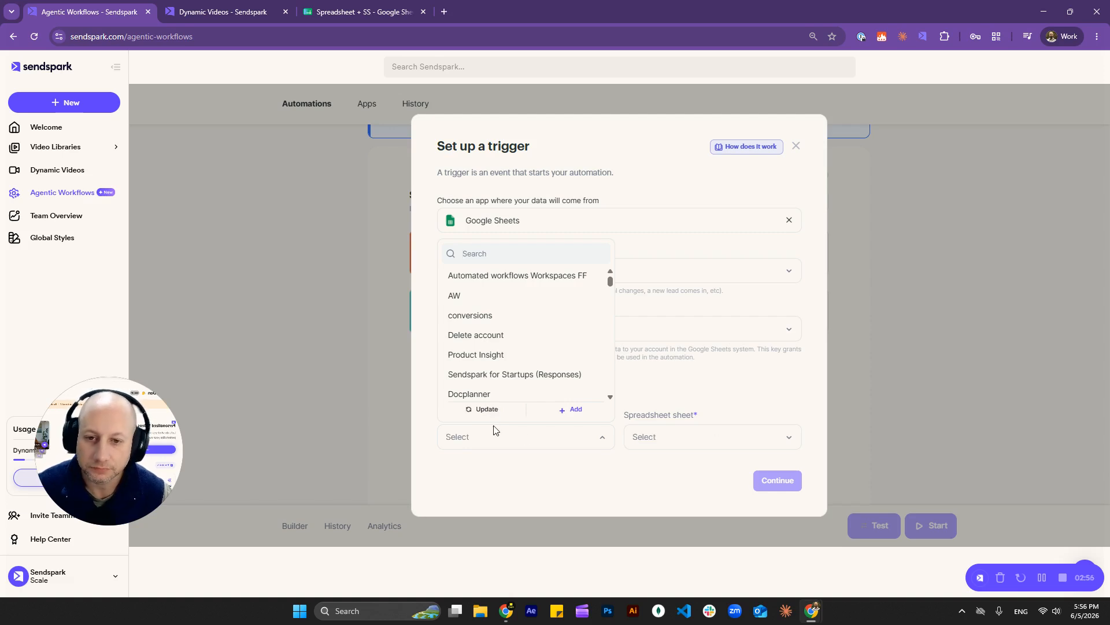
left_click(500, 254)
type("s")
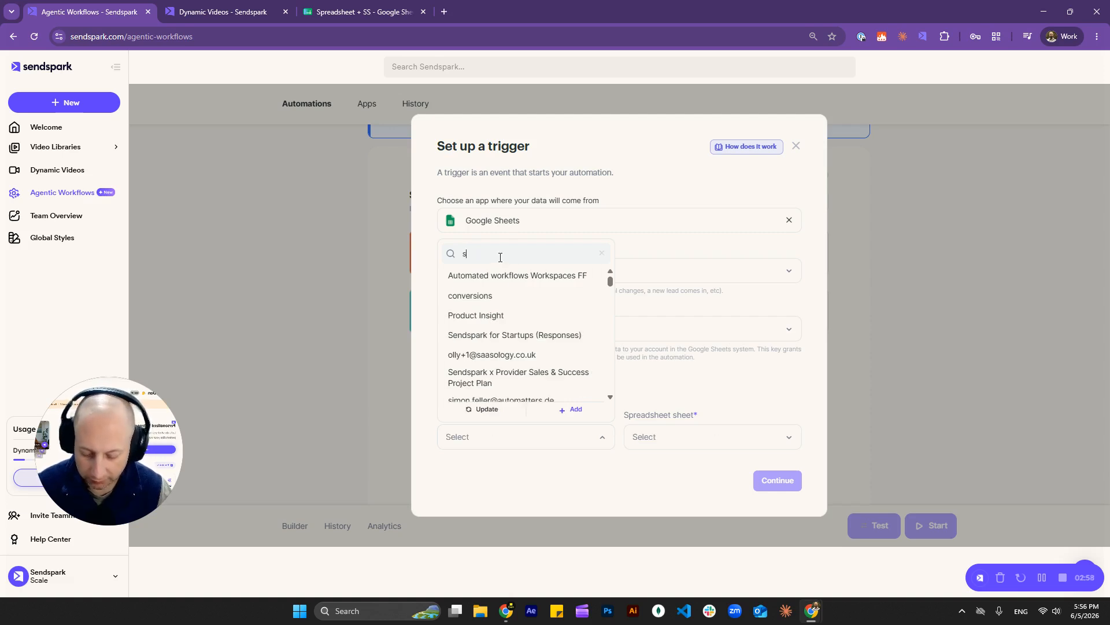
type("preadsh")
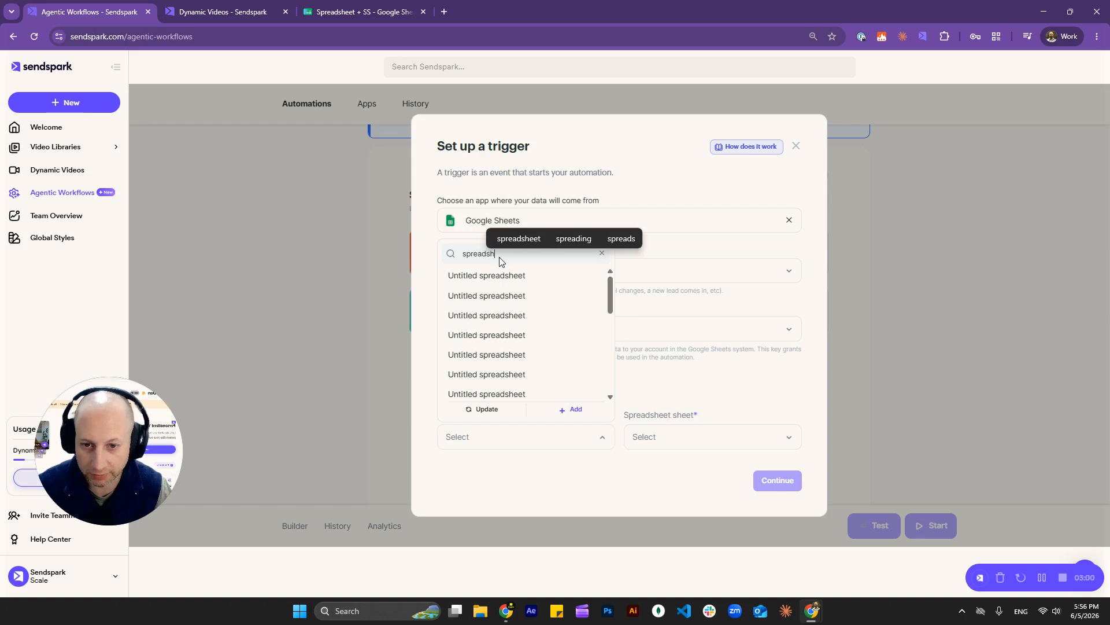
type("eet +")
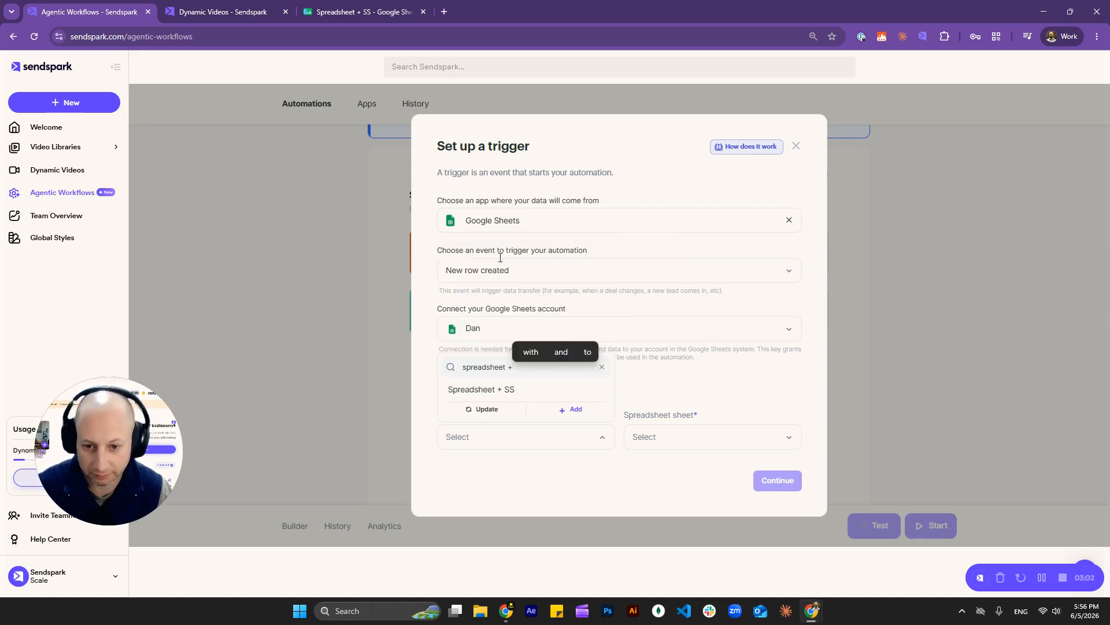
left_click(494, 393)
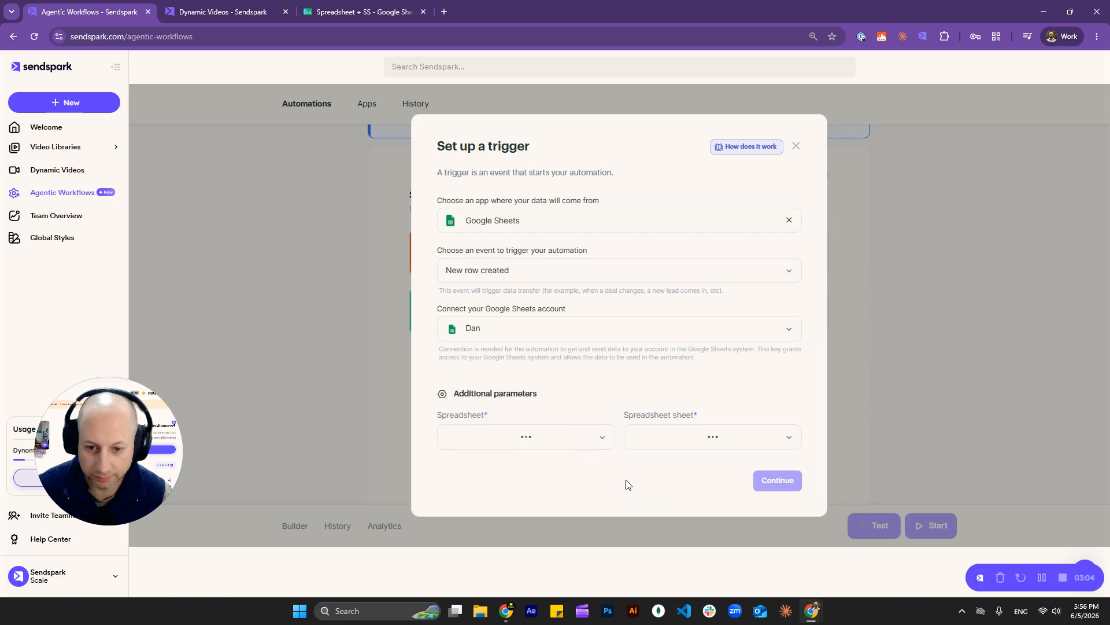
left_click(666, 438)
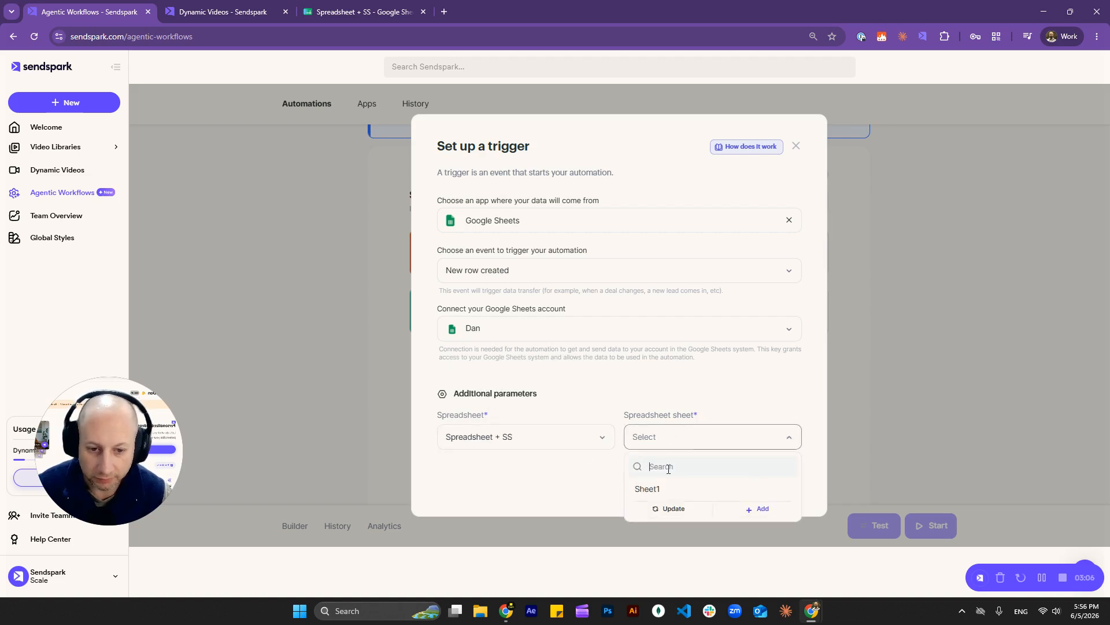
left_click(671, 489)
left_click(792, 483)
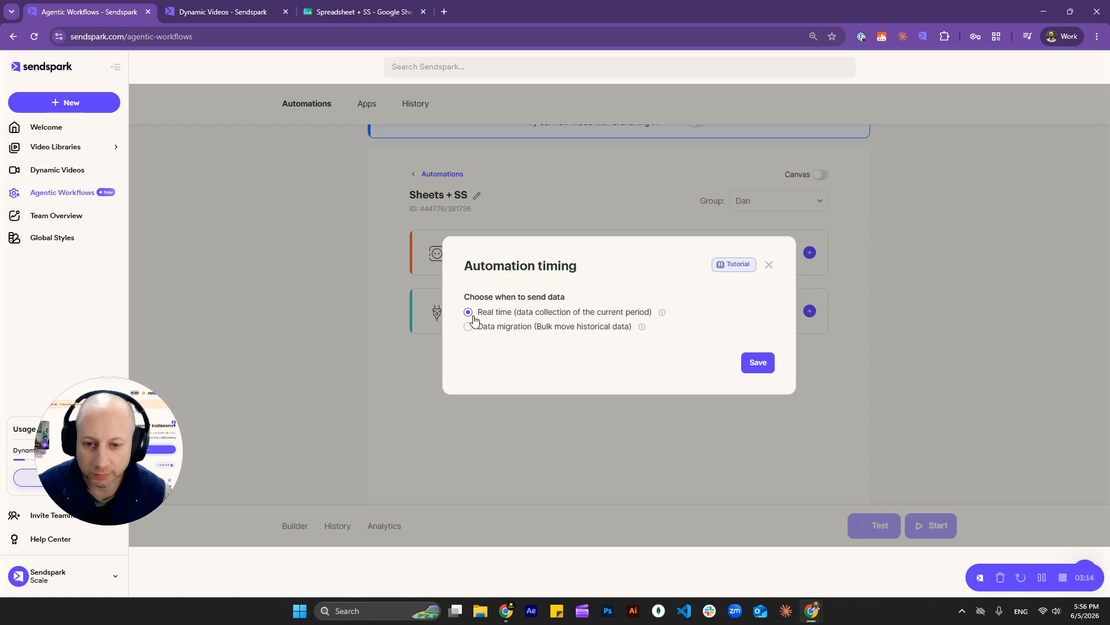
left_click(758, 363)
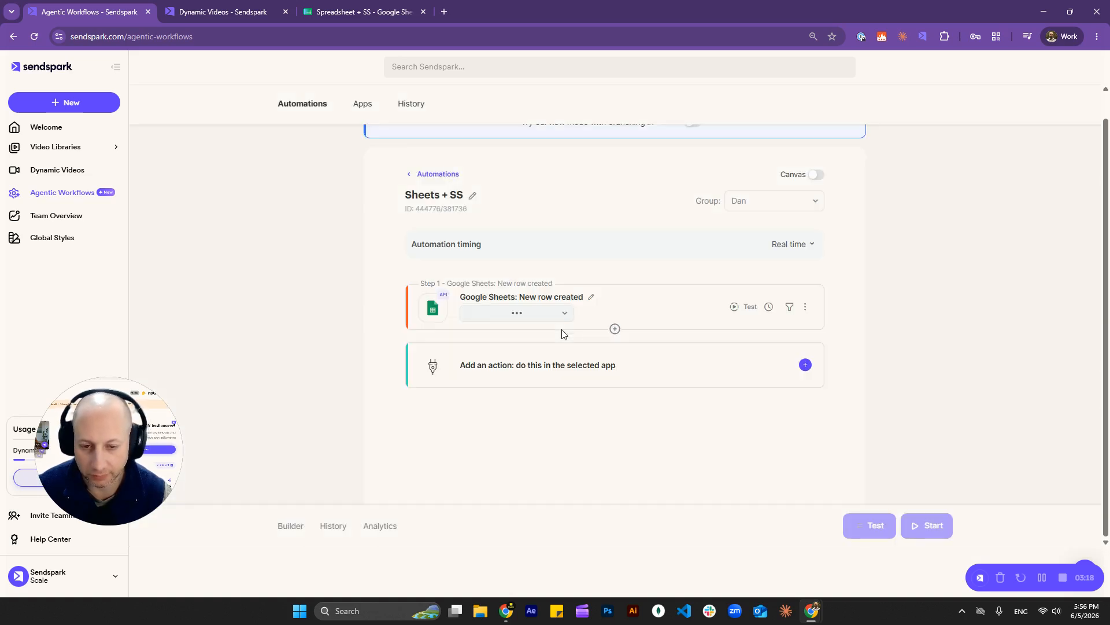
Step: Add a Sendspark 'Create dynamic video' action using the connected Sendspark account
left_click(627, 372)
left_click(499, 292)
type("se")
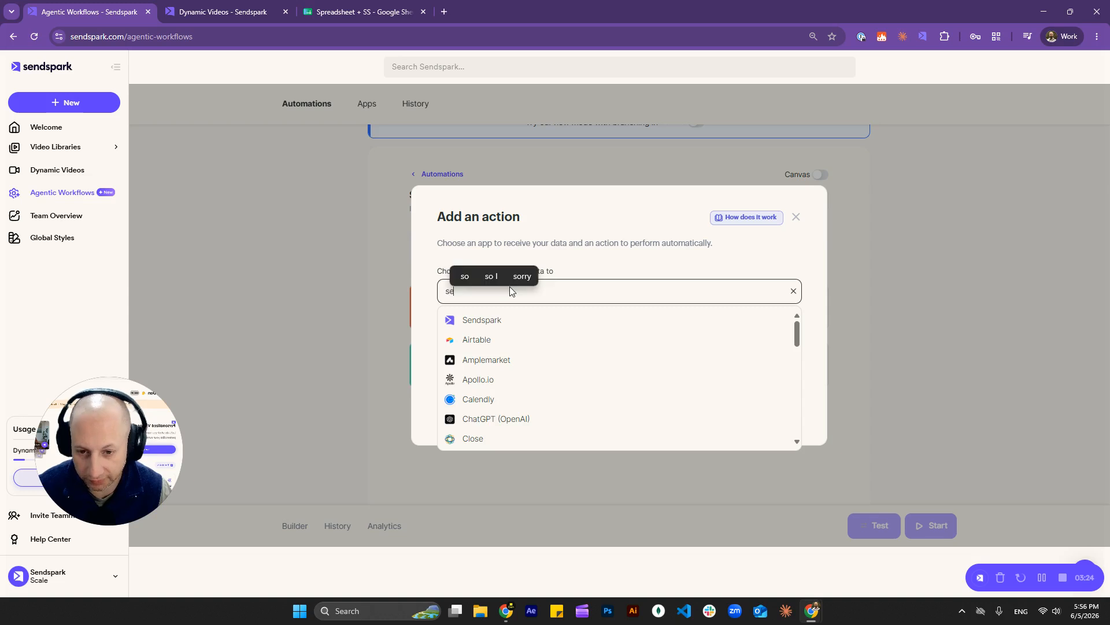
left_click(503, 321)
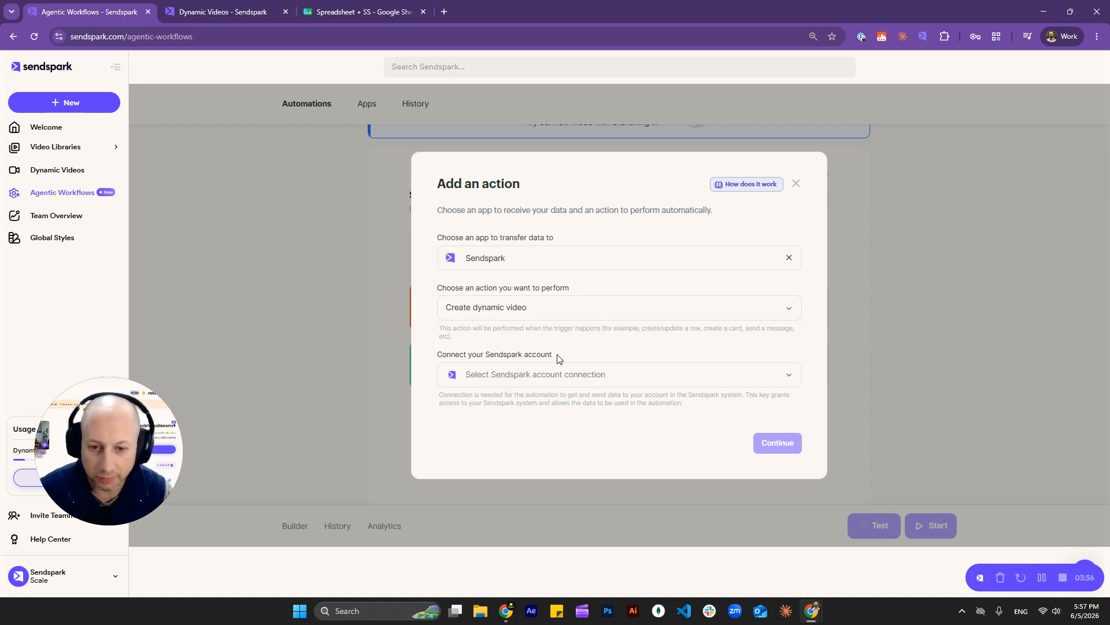
left_click(636, 374)
left_click(489, 438)
left_click(777, 441)
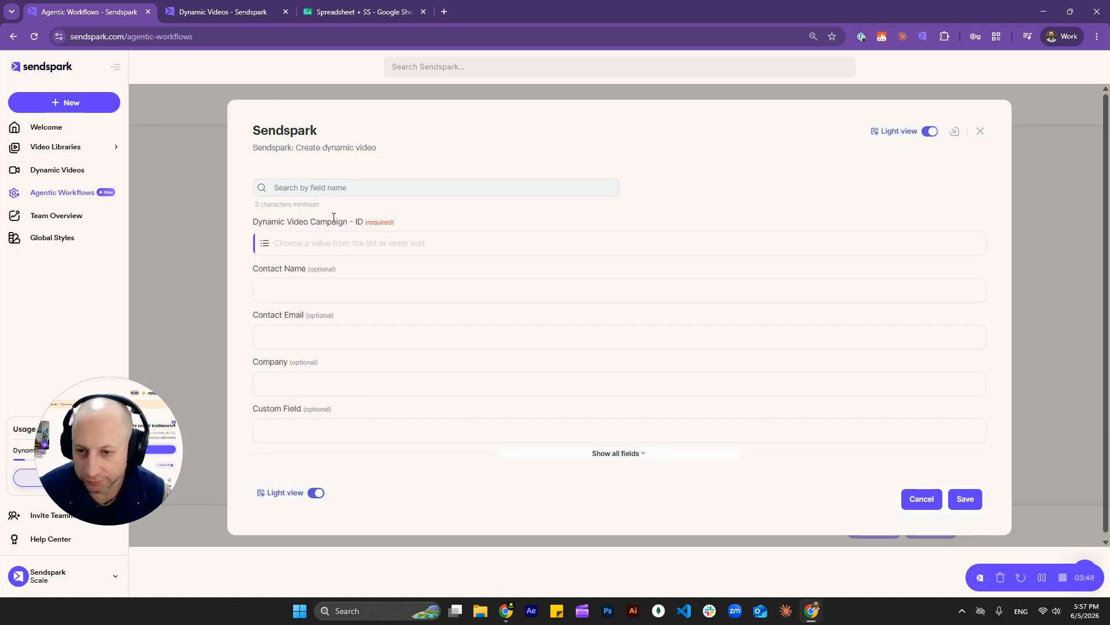
Step: Choose Combined June as the action's dynamic video campaign
left_click(343, 242)
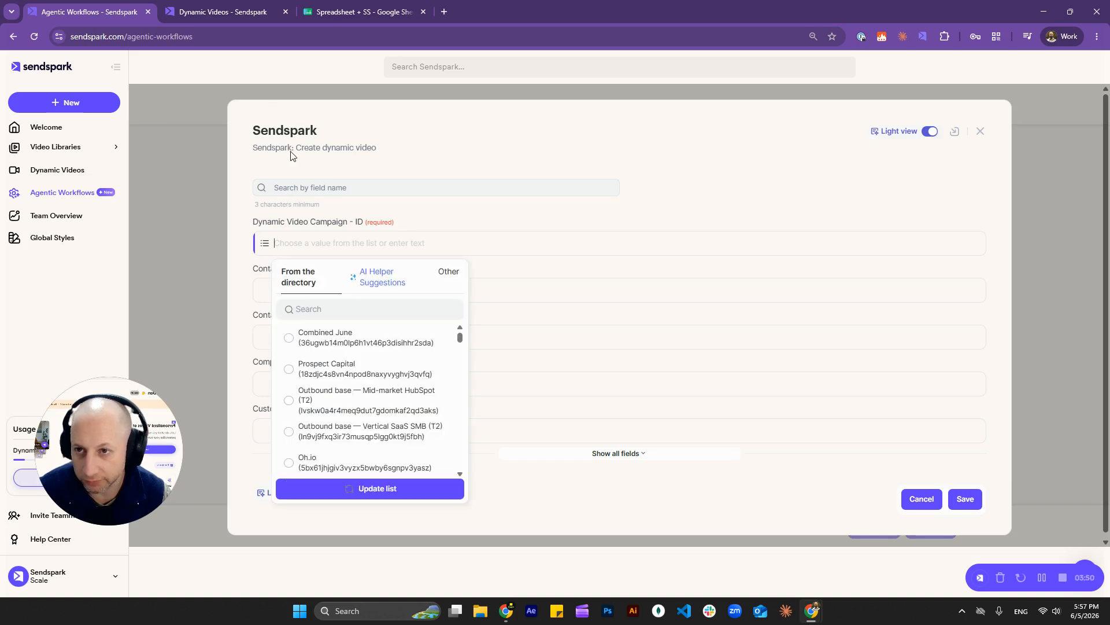
left_click(228, 12)
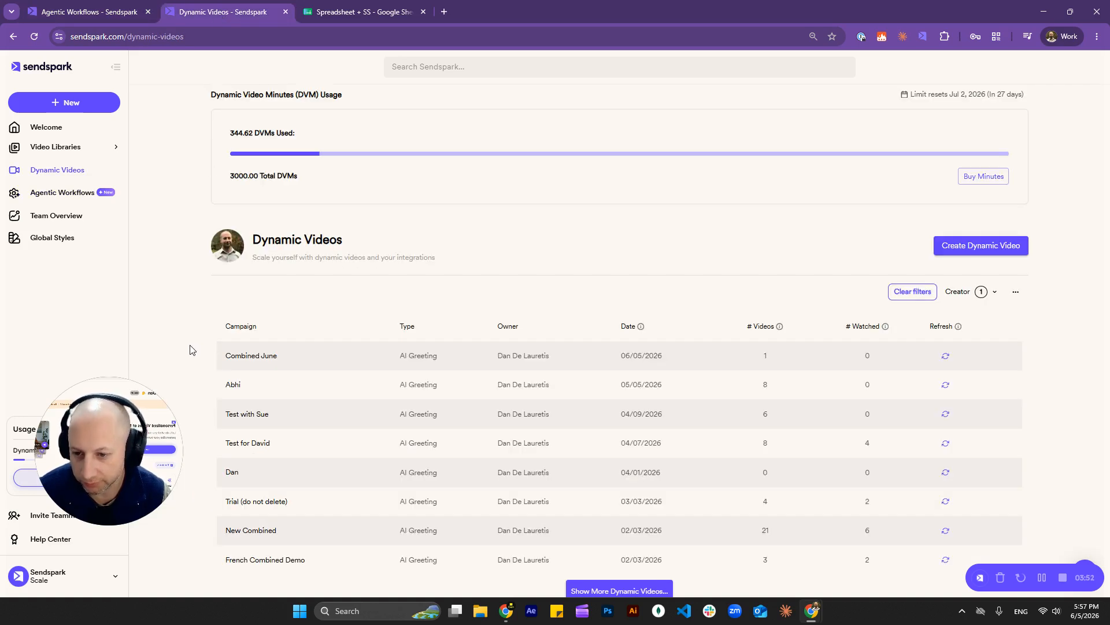
left_click(110, 11)
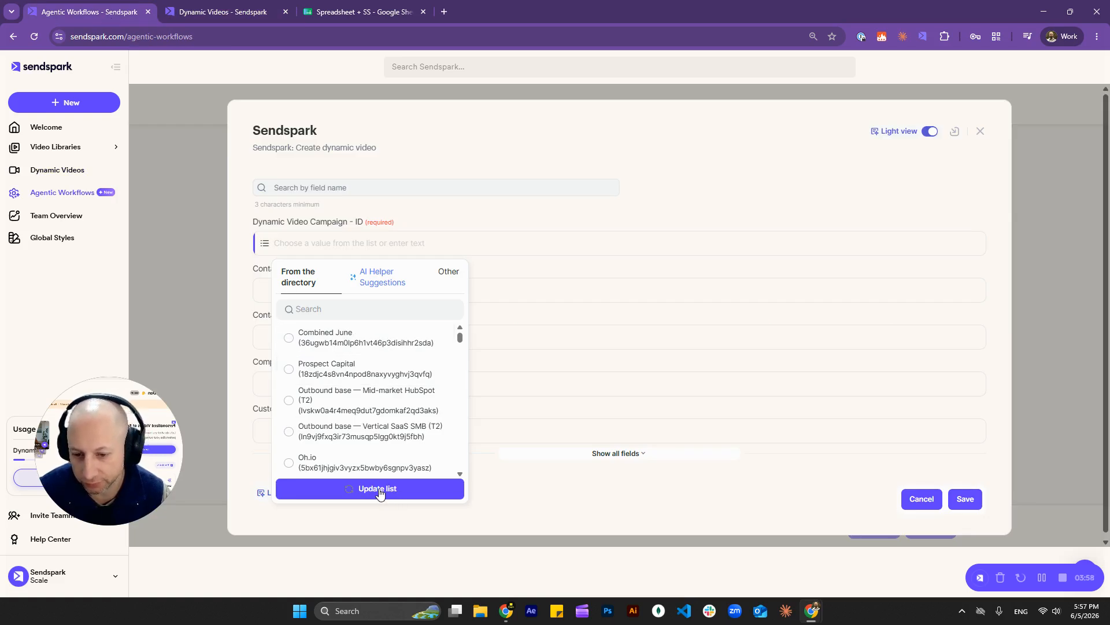
left_click(364, 338)
Step: Map Contact Name to Column First name and Contact Email to Column Email
left_click(311, 289)
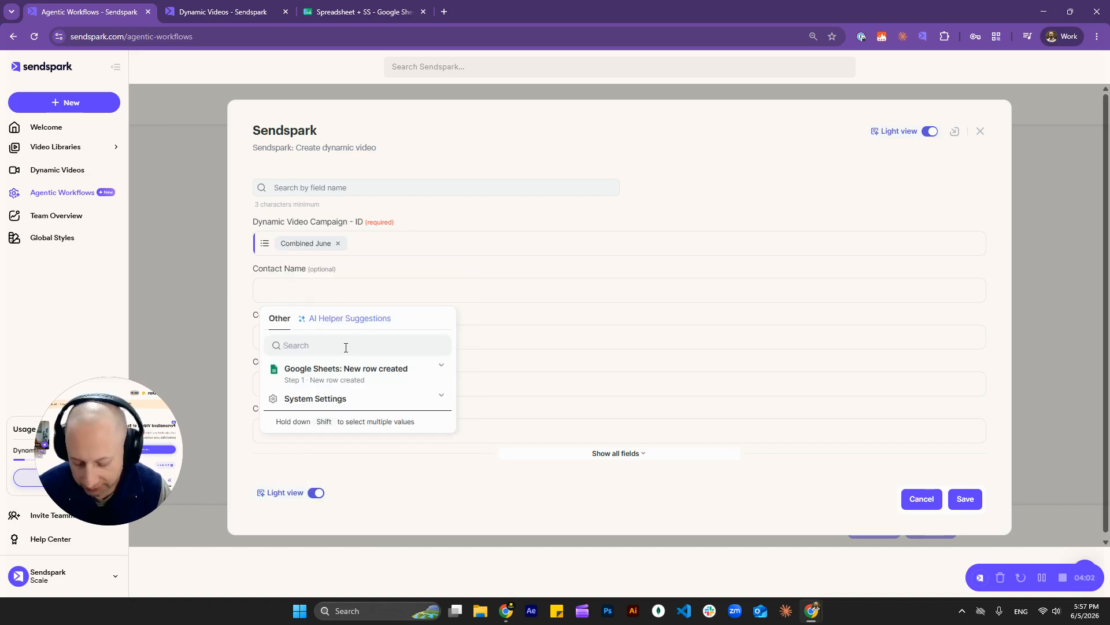
type("name")
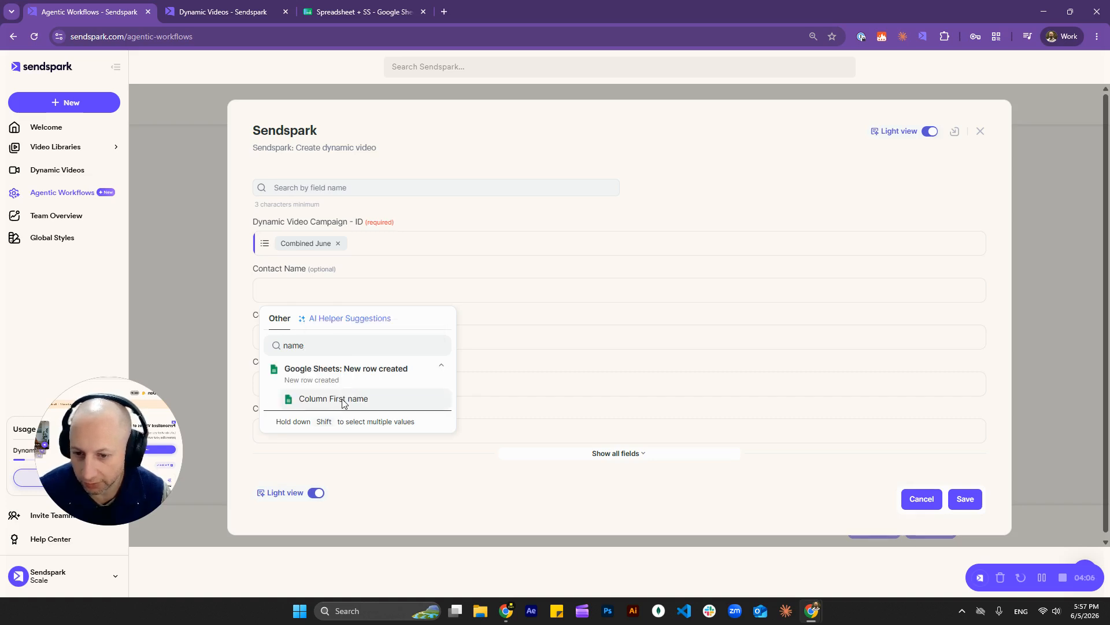
left_click(344, 399)
left_click(336, 330)
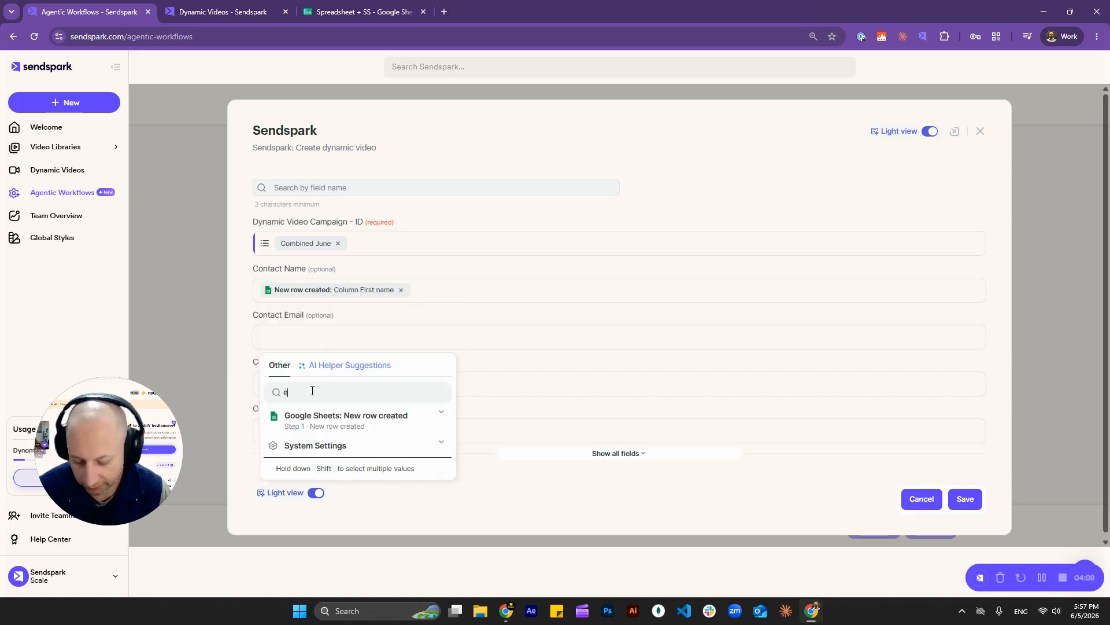
type("email")
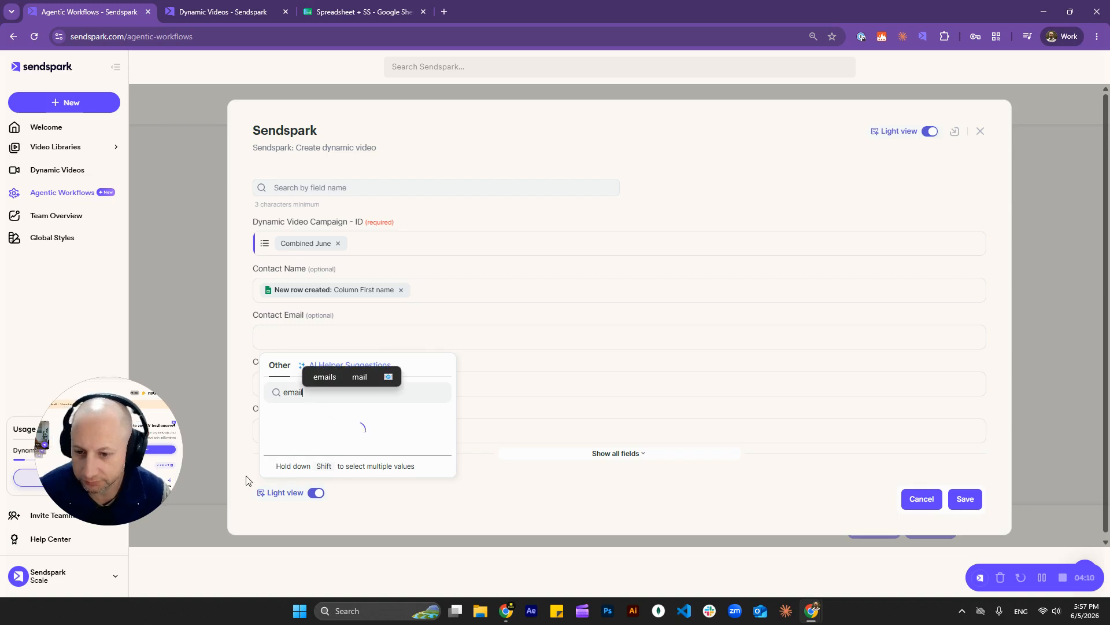
left_click(343, 447)
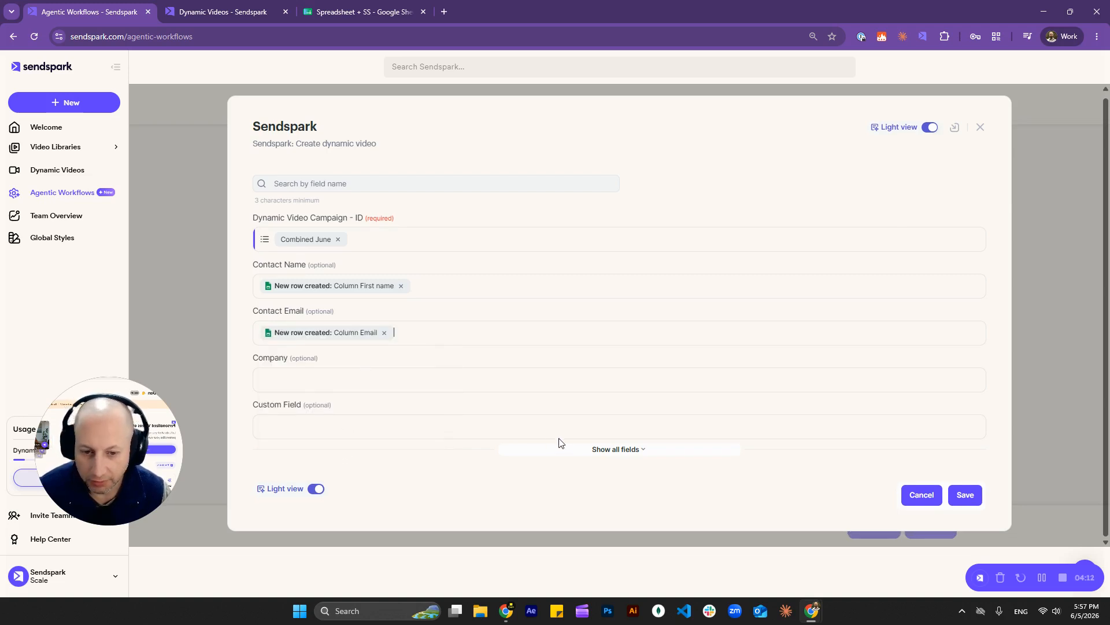
left_click(607, 450)
Step: Map the video's Background Url to Column Background, checking the sheet's column headers along the way
scroll(409, 409, "down", 2)
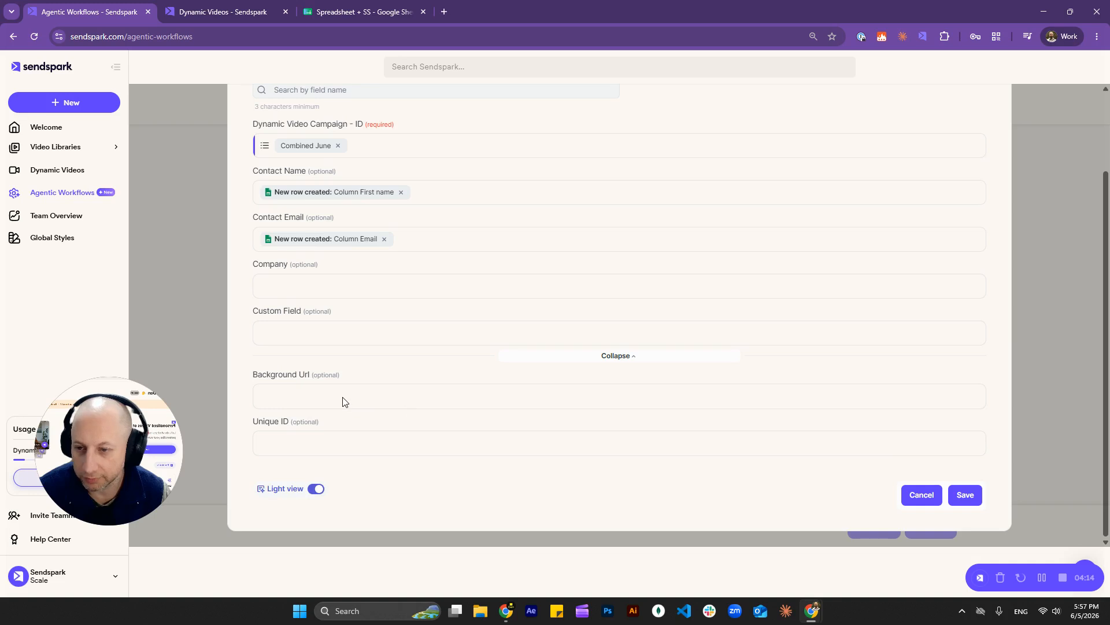
left_click(292, 396)
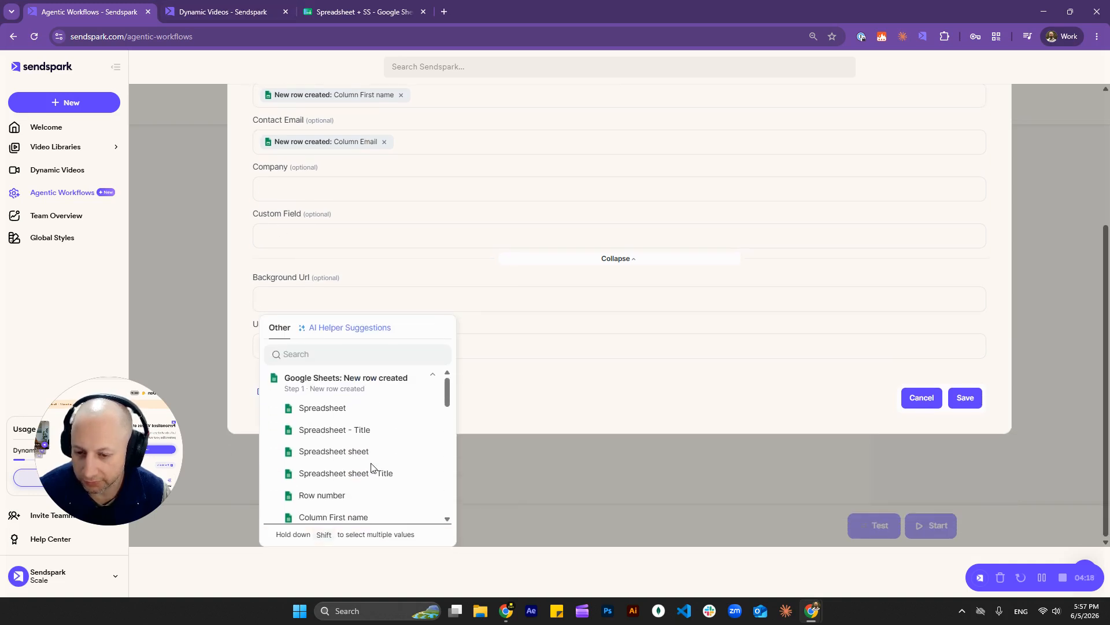
left_click(324, 11)
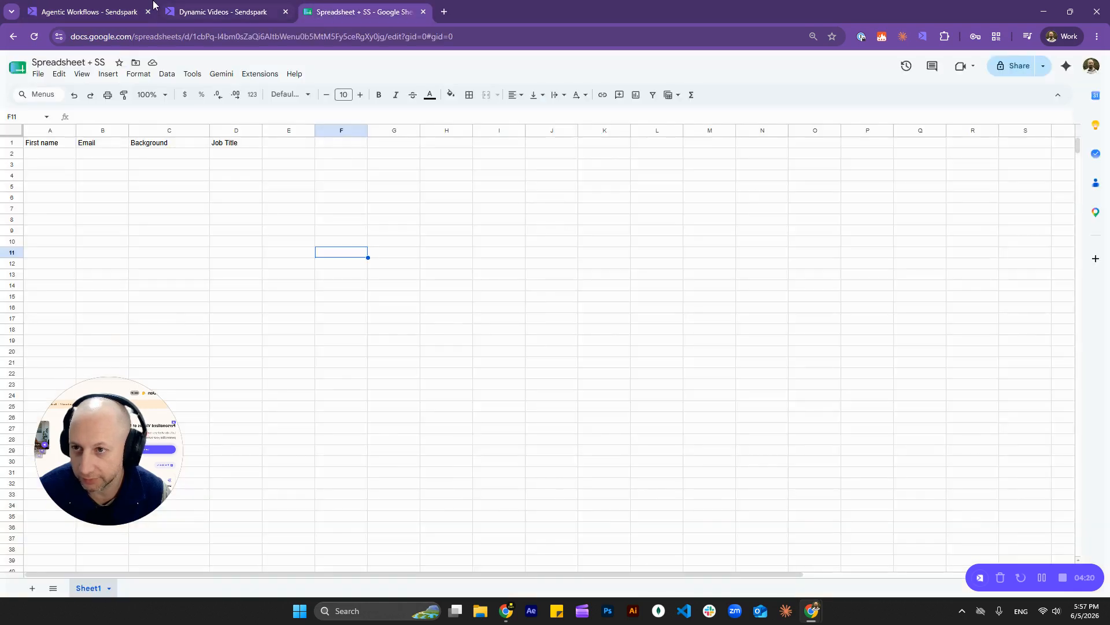
left_click(123, 7)
left_click(365, 356)
type("background")
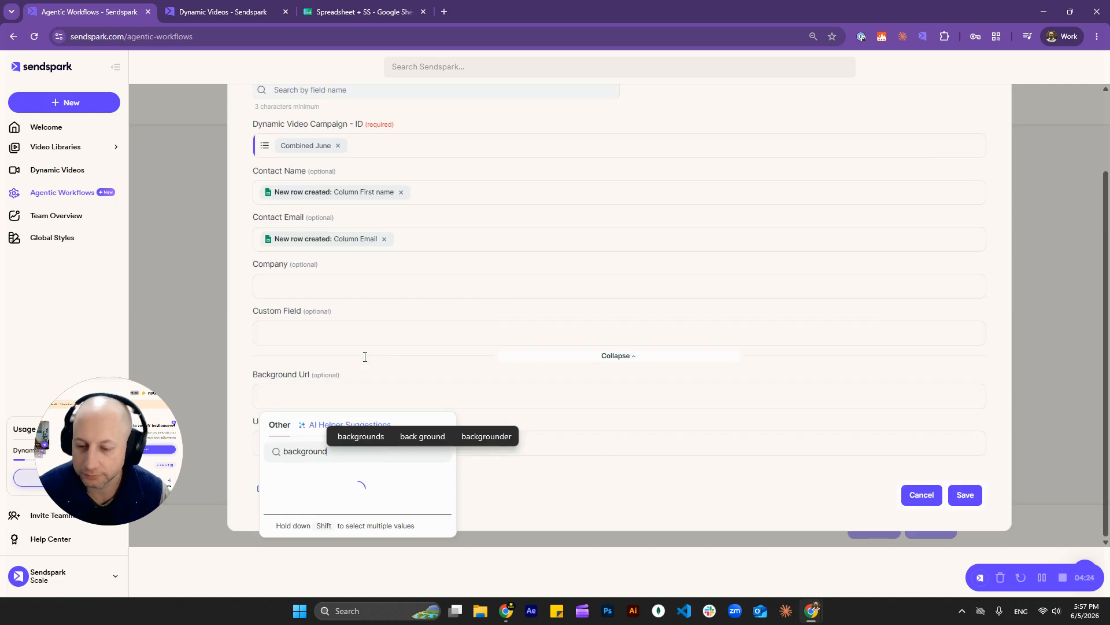
left_click(342, 509)
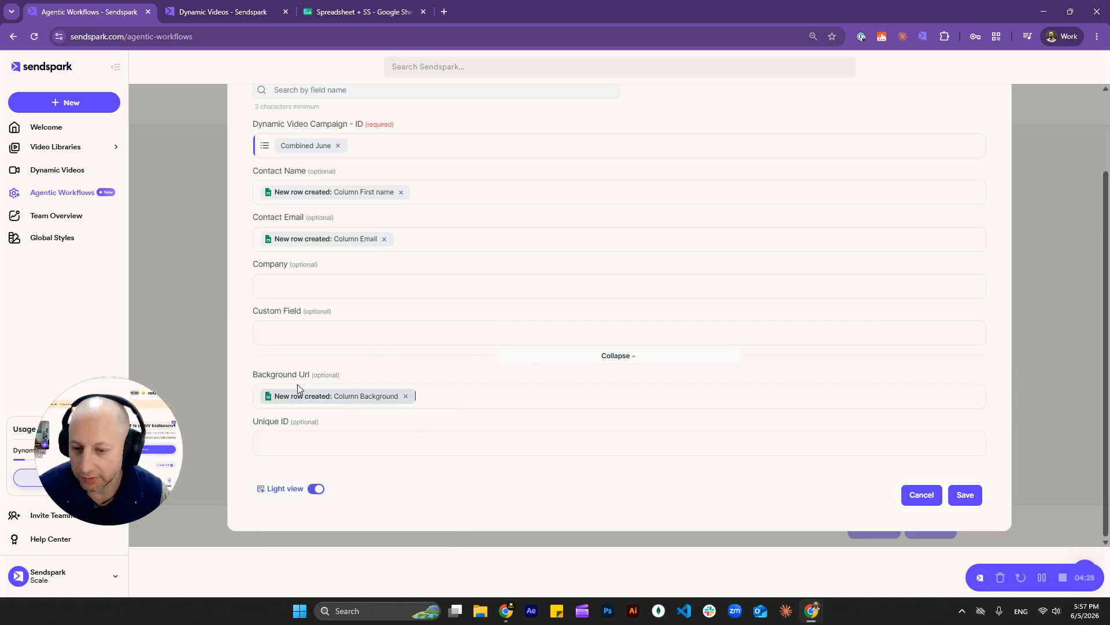
left_click(347, 11)
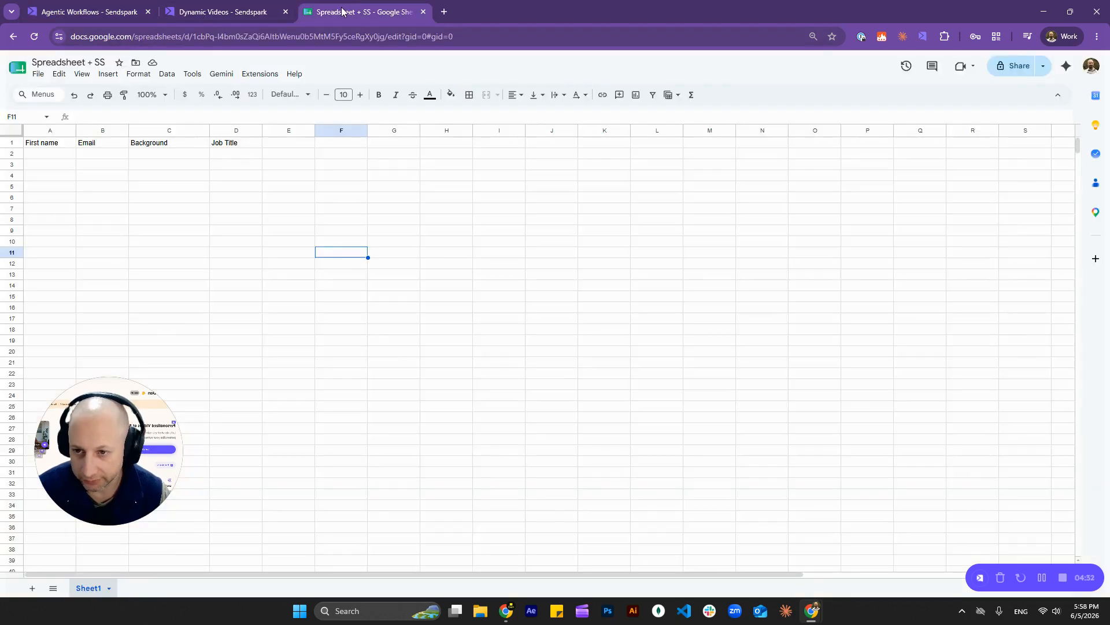
left_click(231, 158)
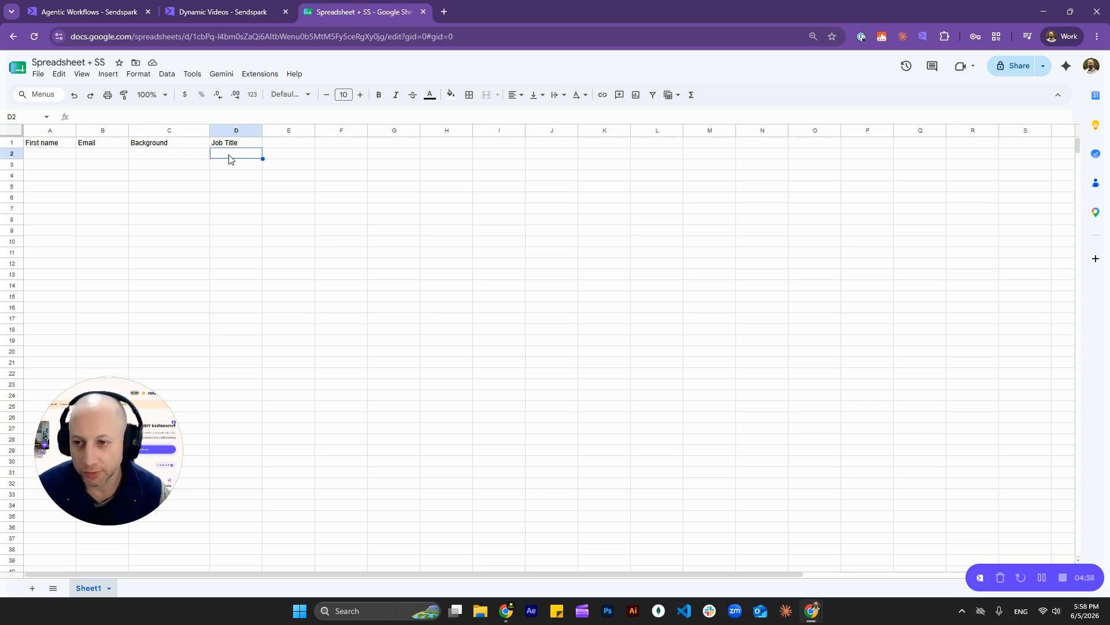
left_click(122, 11)
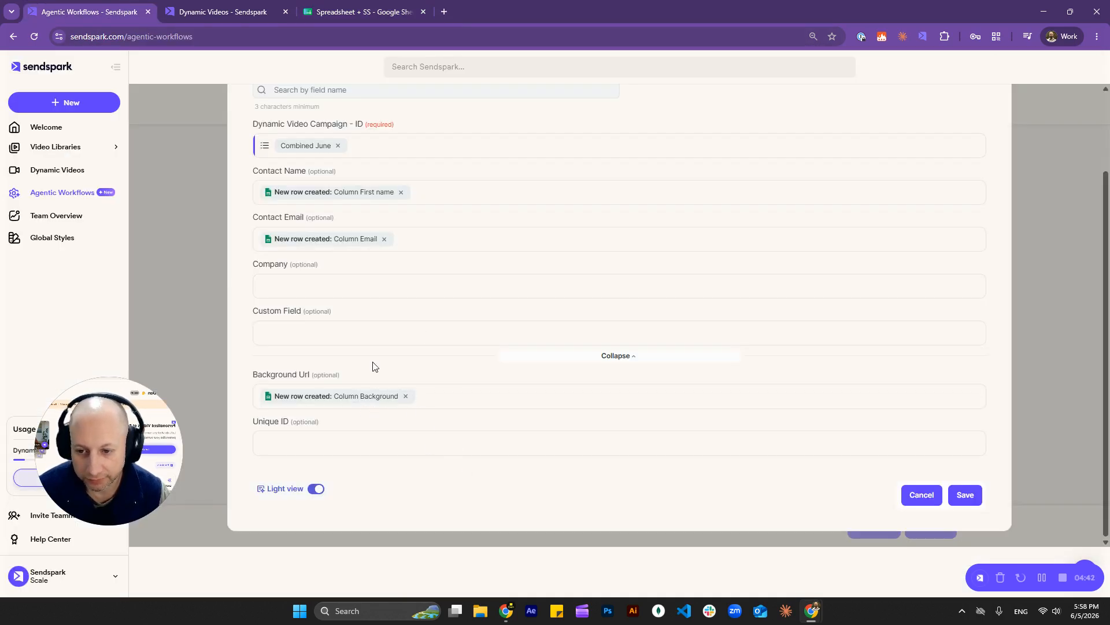
Step: Save the video step and add a Gmail 'Create draft letter' action as the next step
left_click(966, 495)
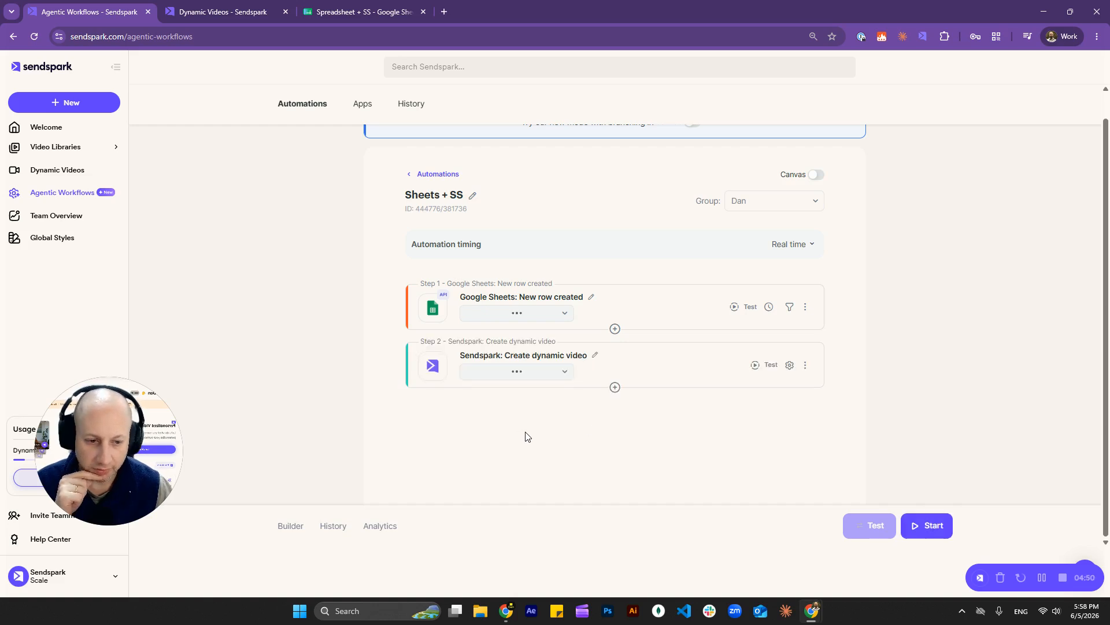
left_click(615, 389)
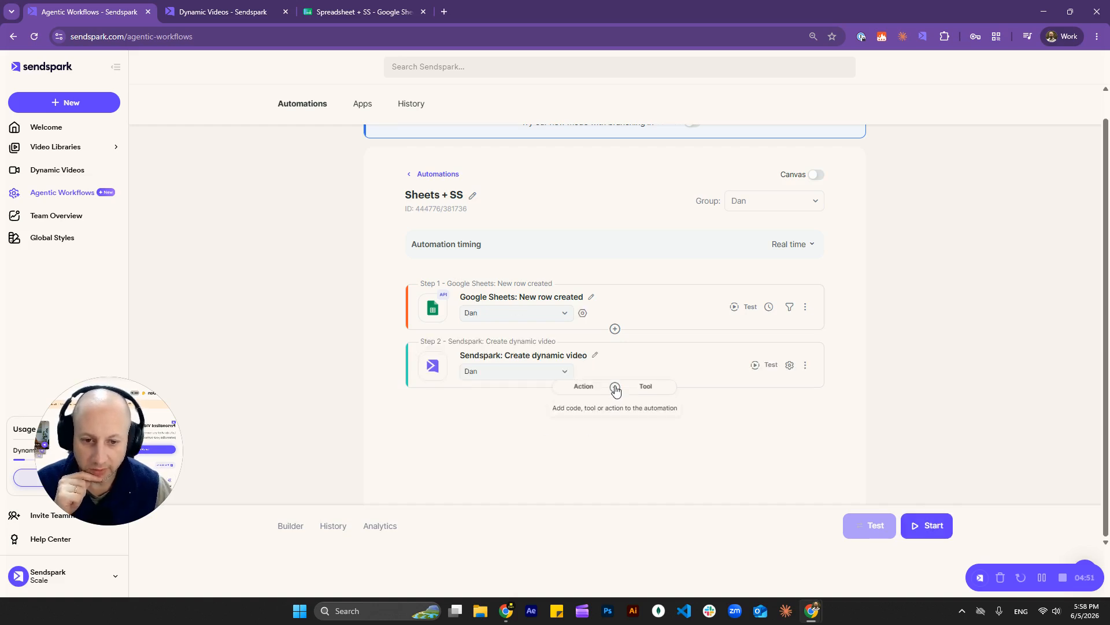
left_click(584, 387)
type("gmail")
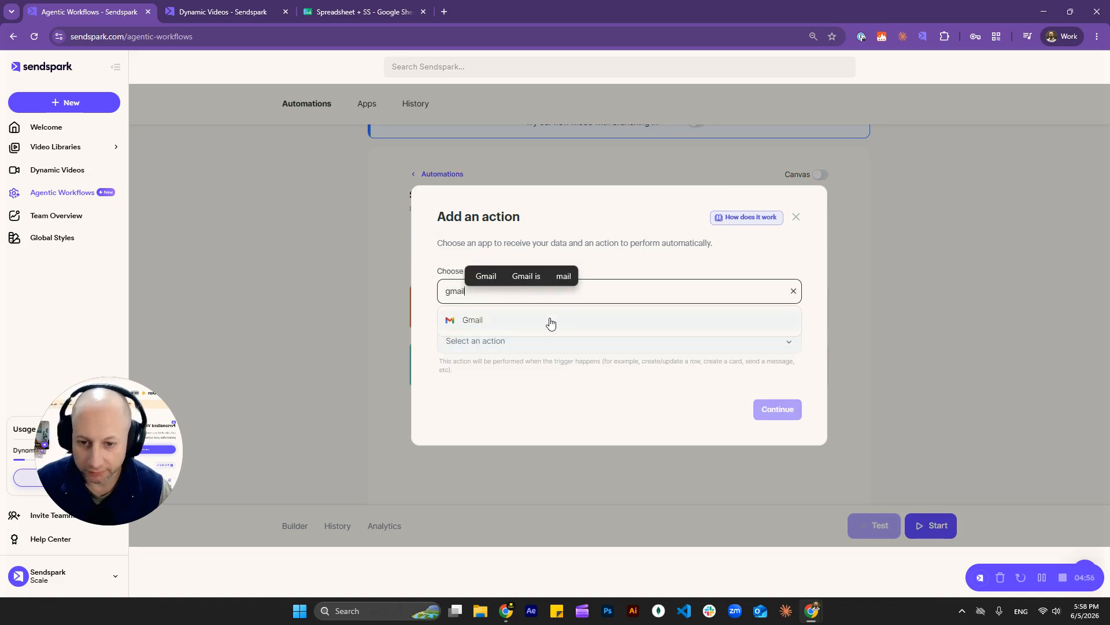
left_click(555, 320)
left_click(496, 345)
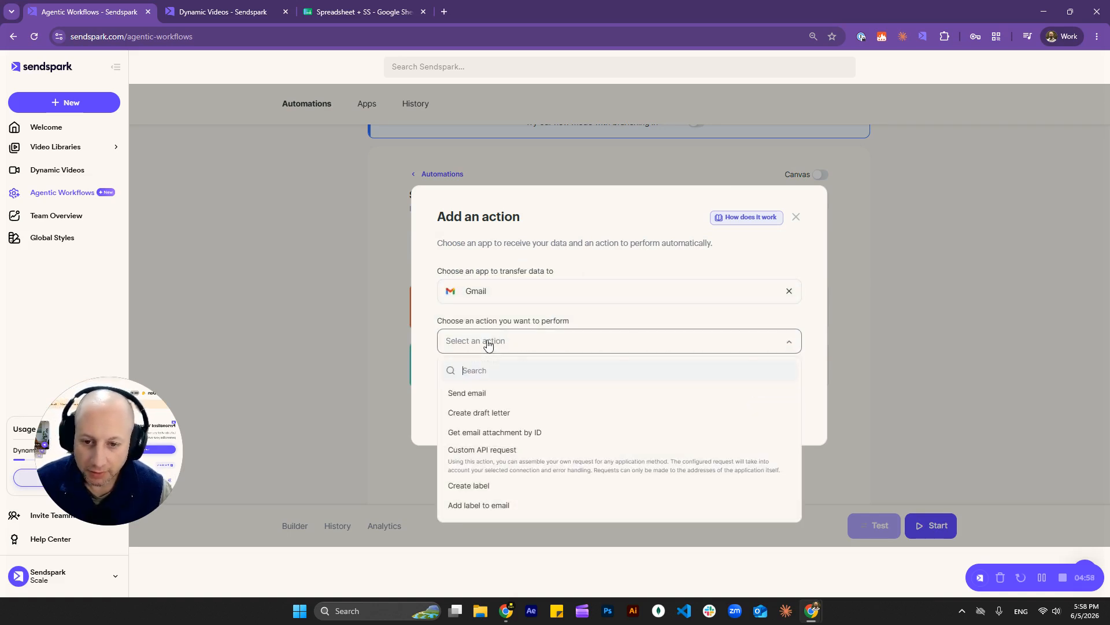
type("dra")
left_click(491, 395)
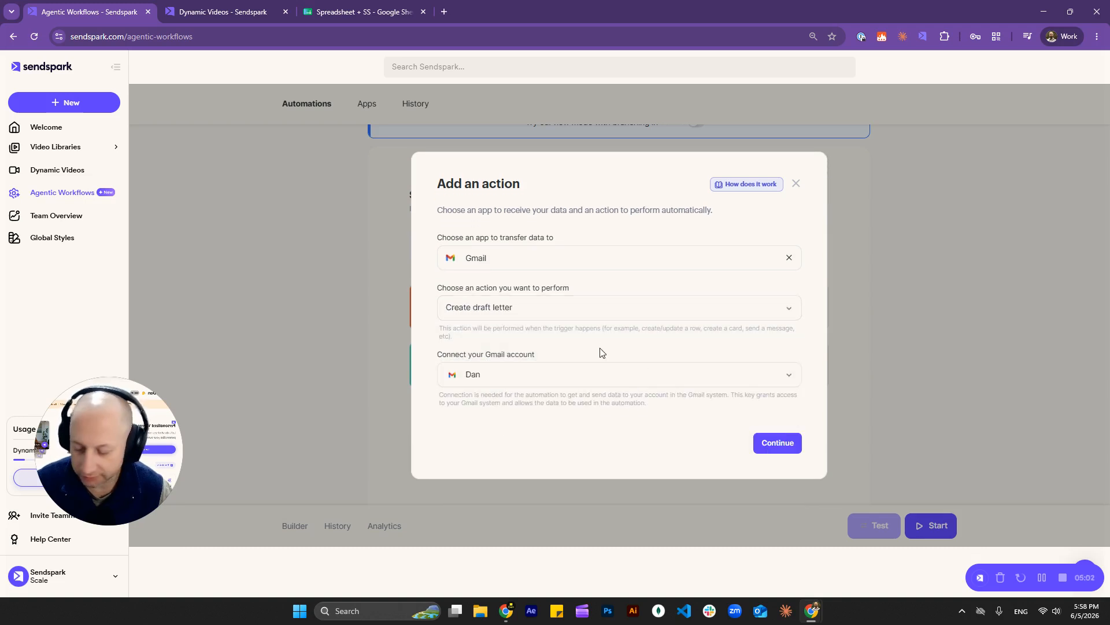
left_click(762, 442)
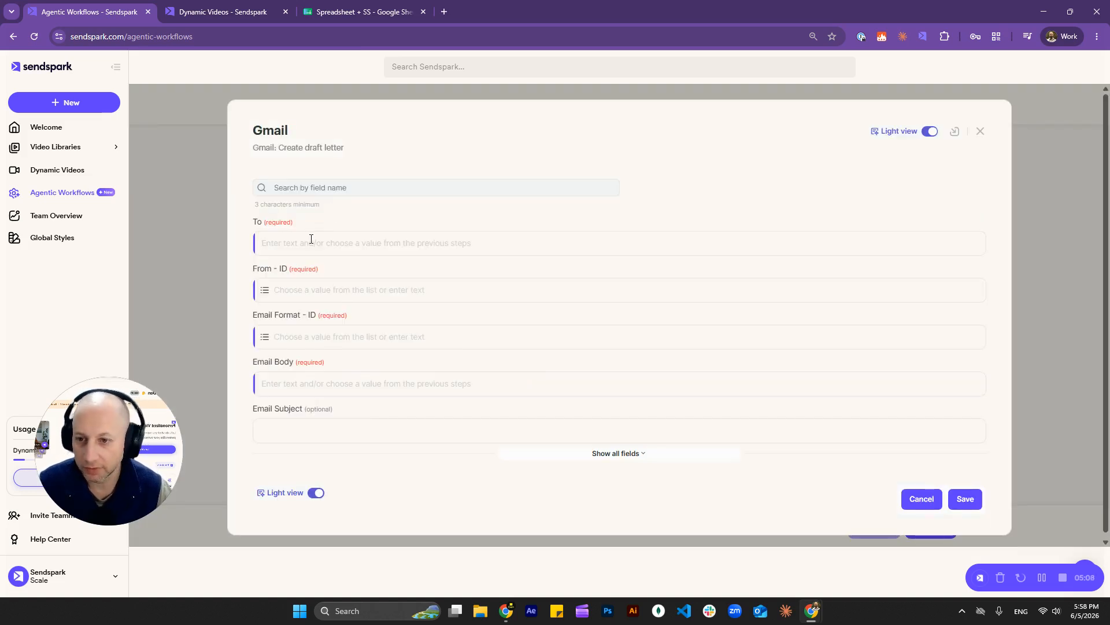
Step: Set To to Column Email, From to the connected account's address, and Email Format to HTML (text/html)
left_click(308, 239)
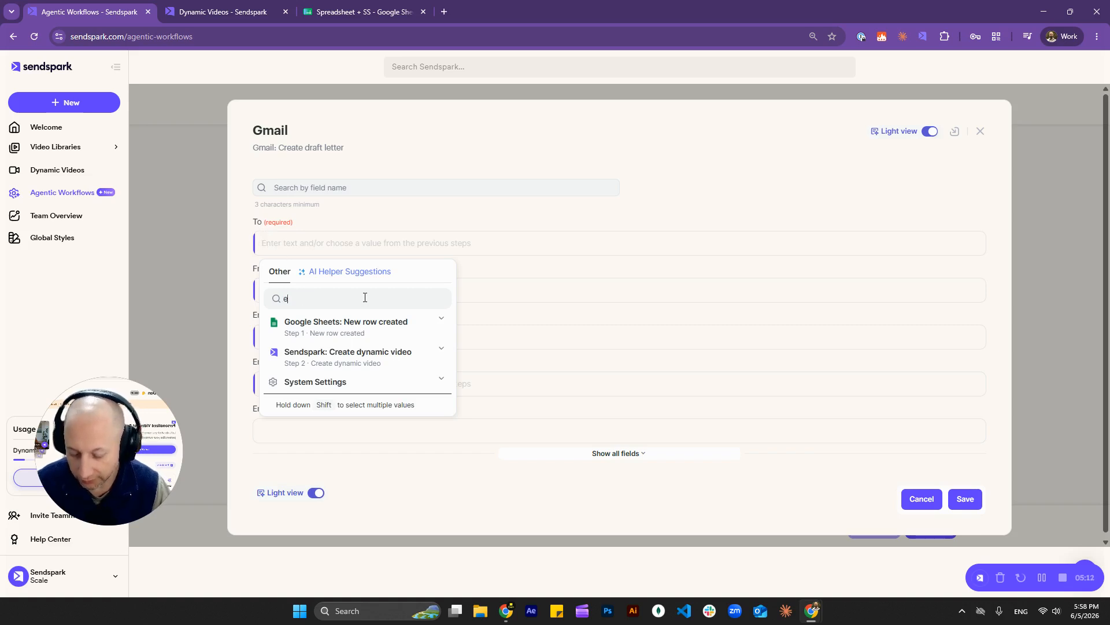
type("email")
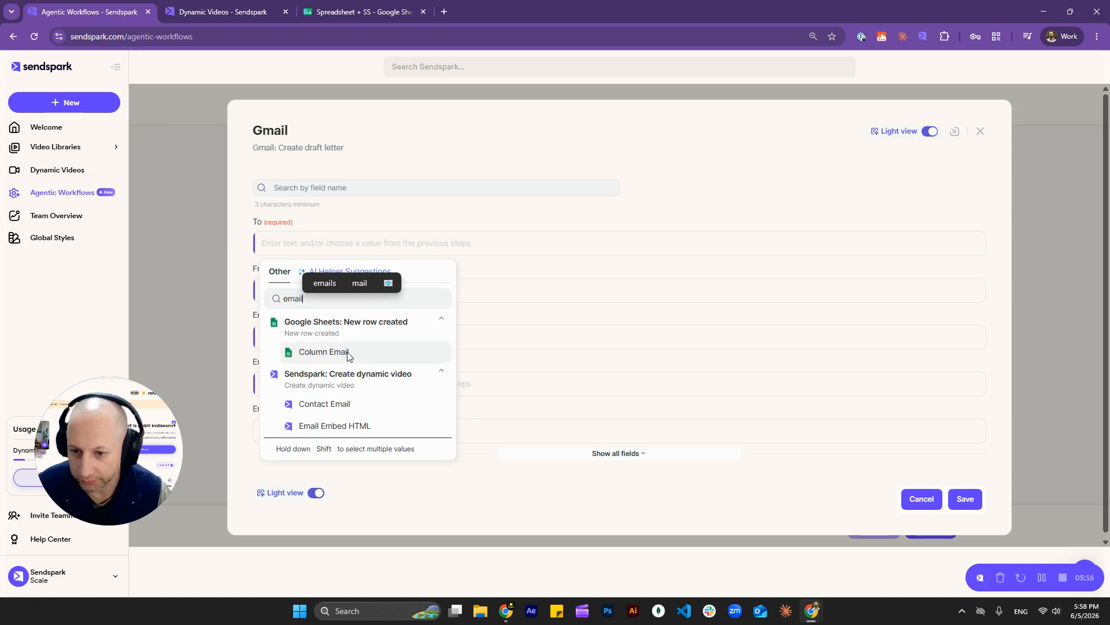
left_click(347, 353)
left_click(333, 300)
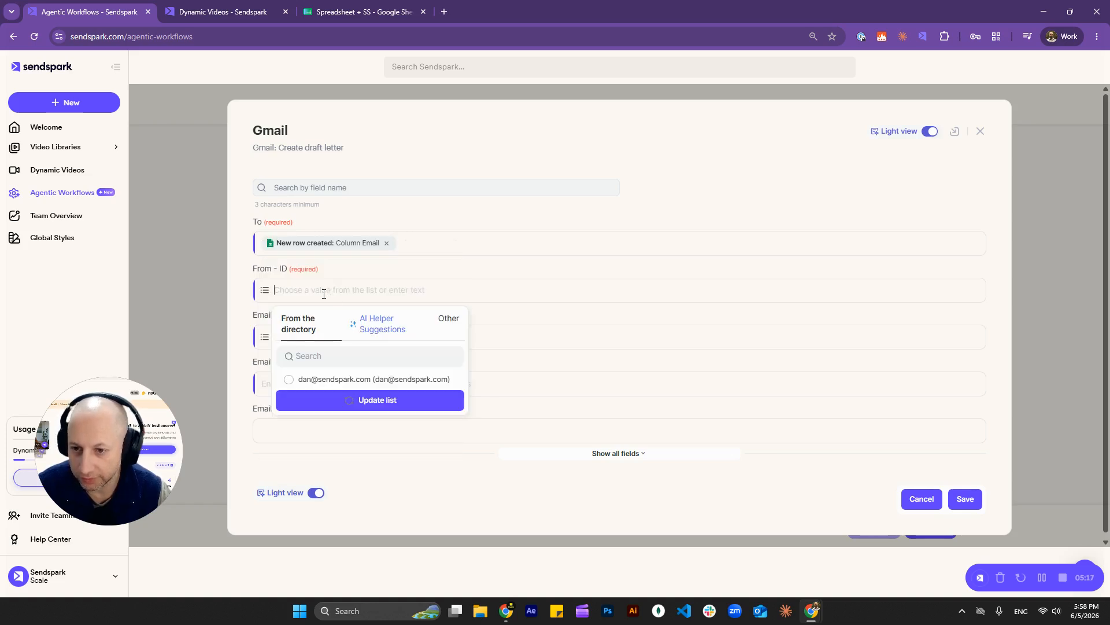
left_click(325, 379)
left_click(332, 338)
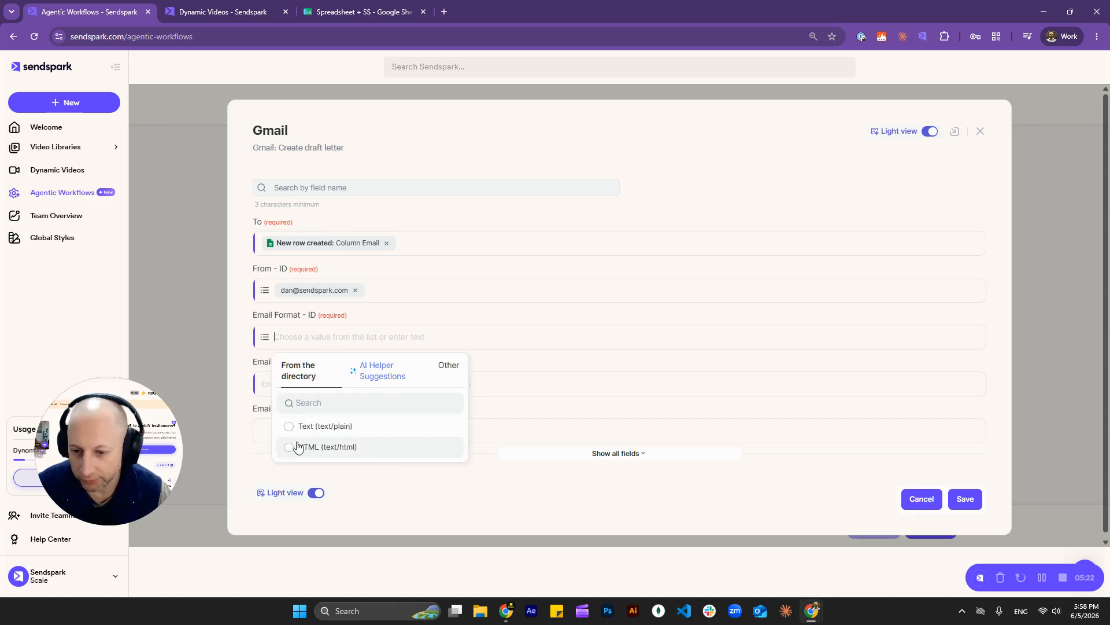
left_click(336, 447)
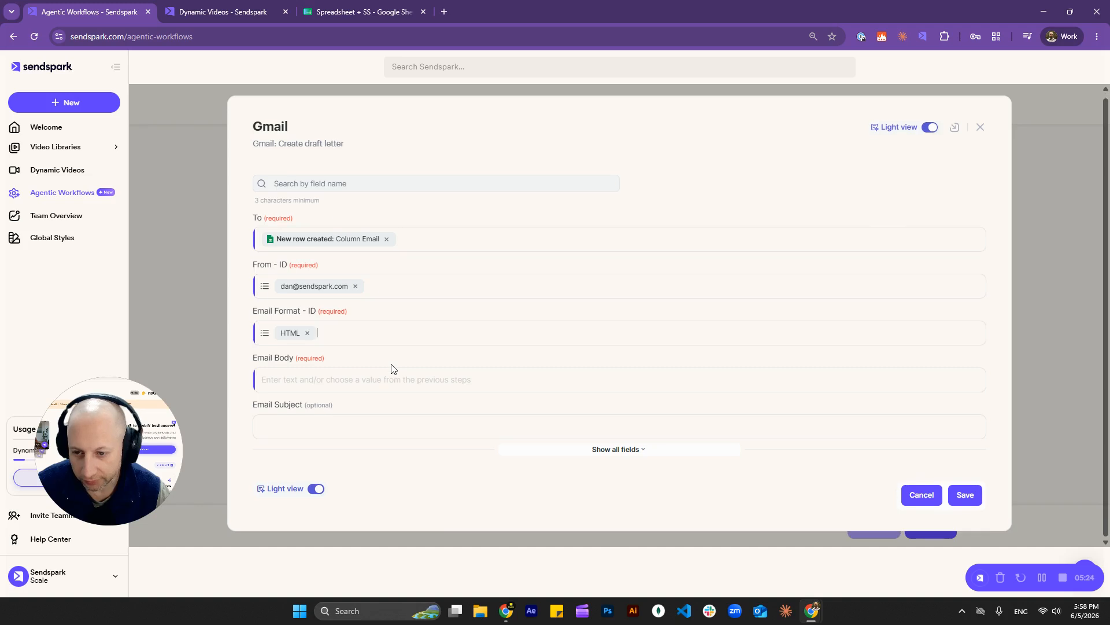
left_click(314, 385)
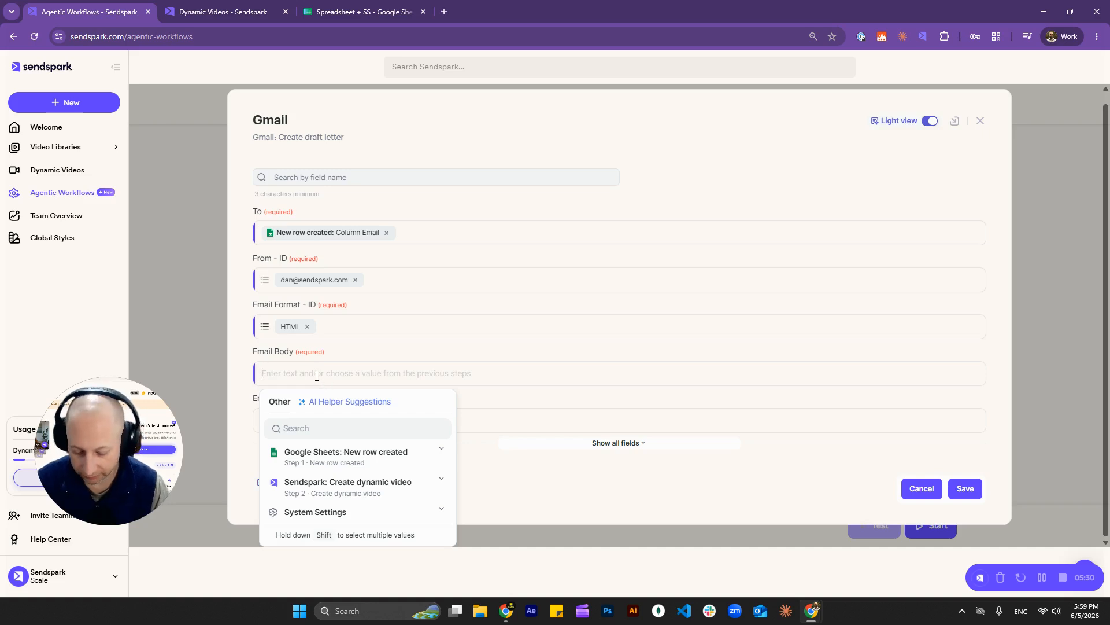
Step: Write 'Hey there!' and 'Have a look at this video I made for you:' on separate body lines
type("Hey!")
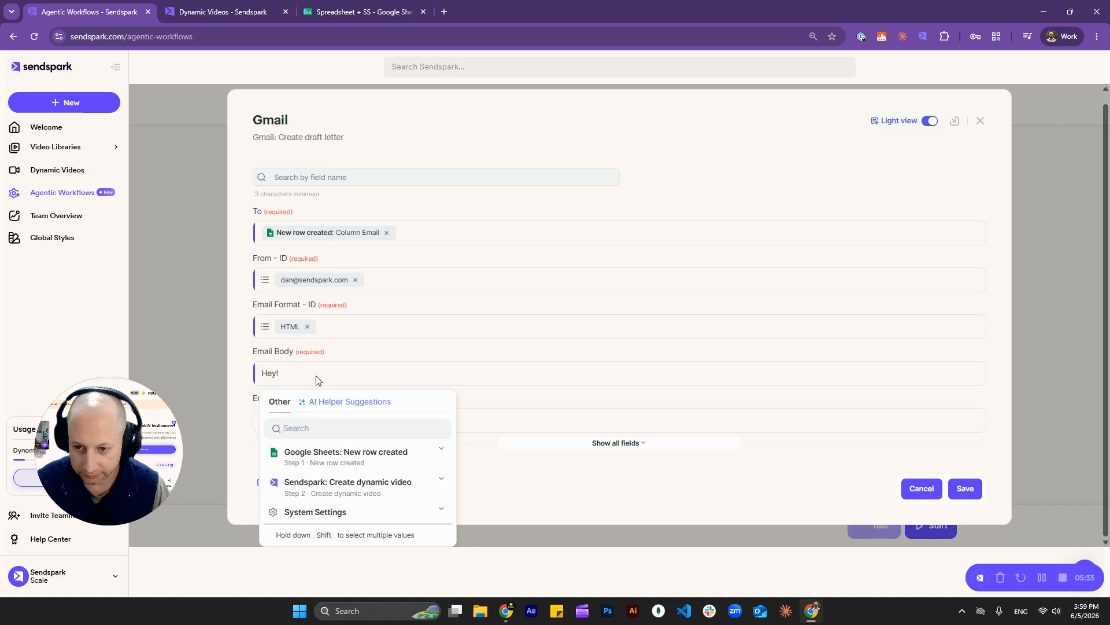
key("Return")
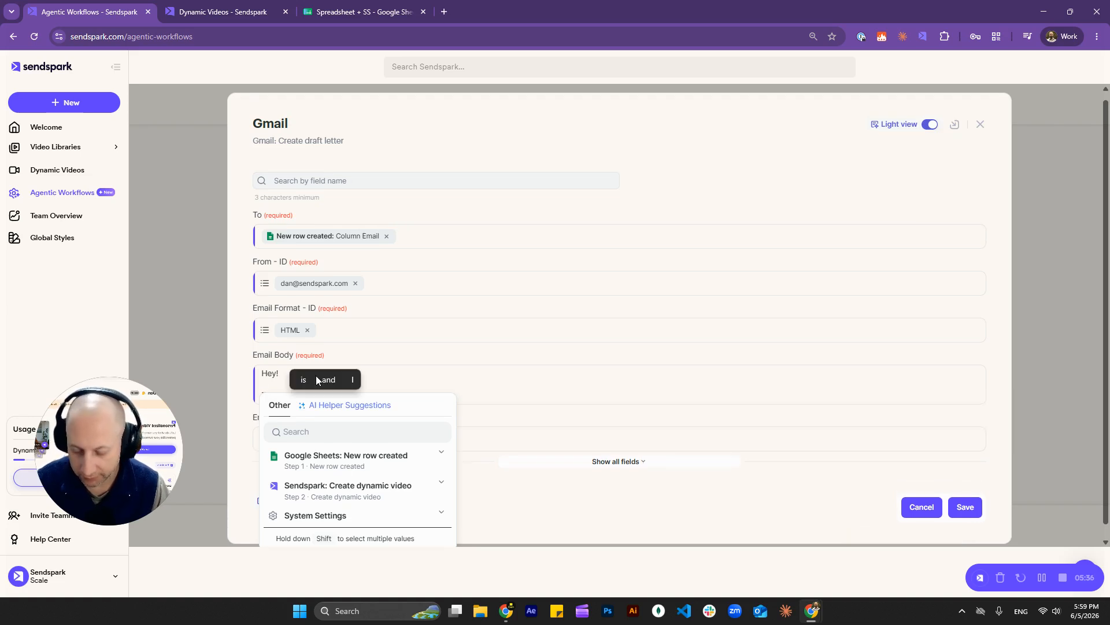
type("Thanks")
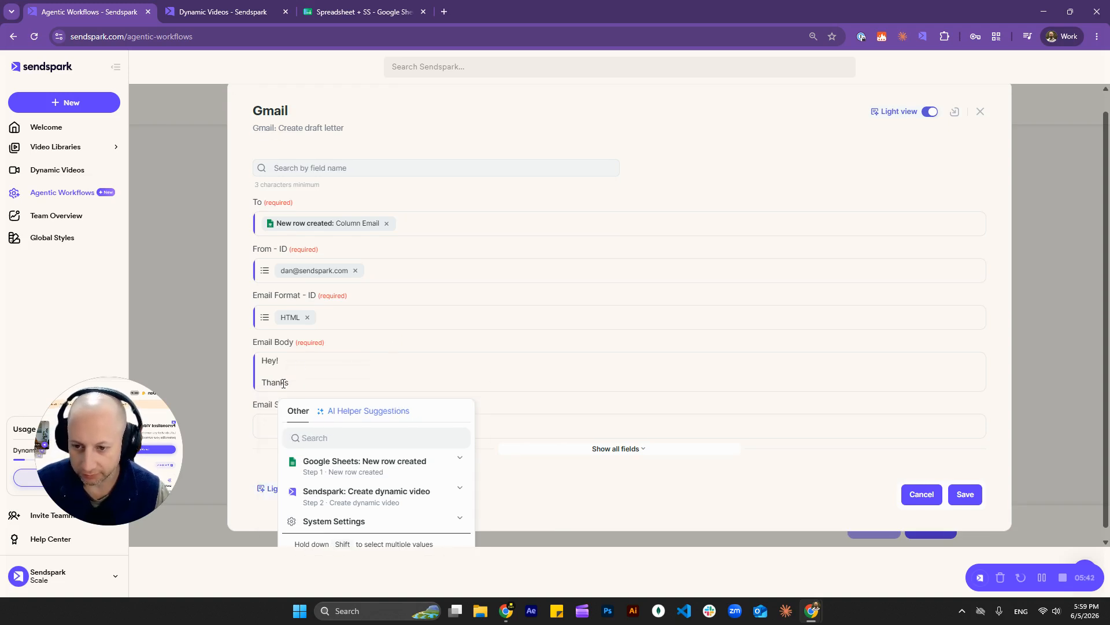
double_click(283, 383)
key("BackSpace")
key("BackSpace")
key("BackSpace")
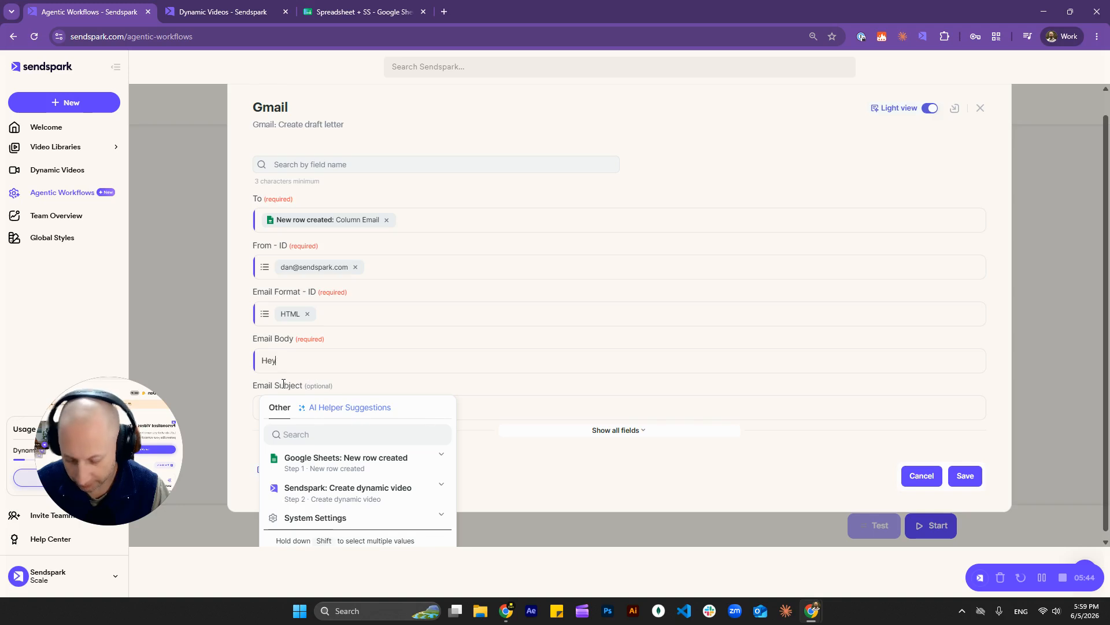
type("there!")
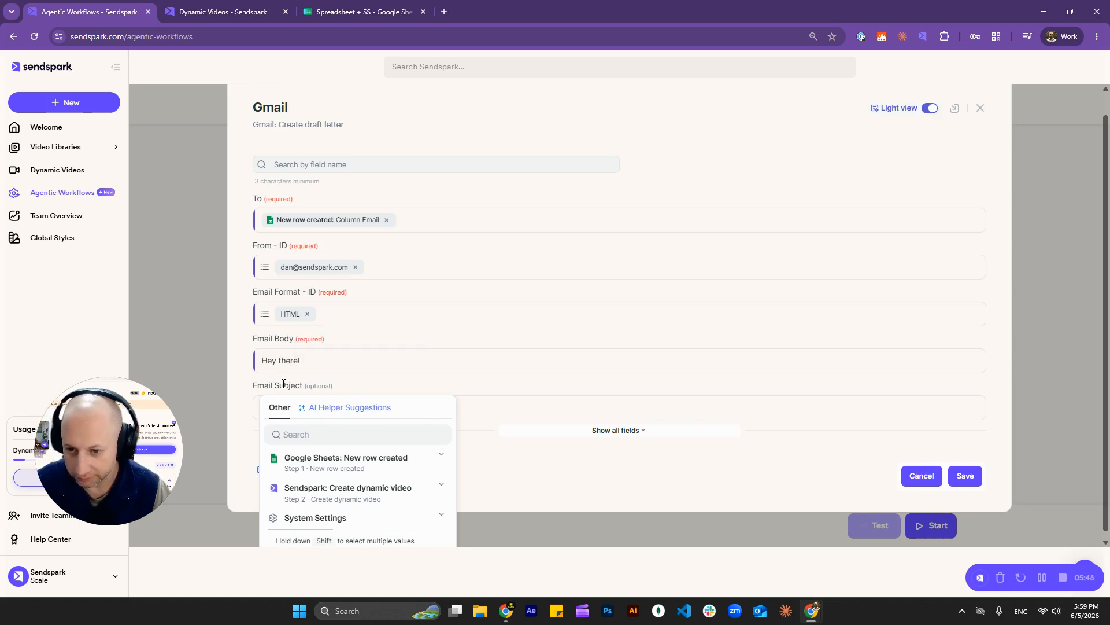
key("Return")
type("Have a look a ")
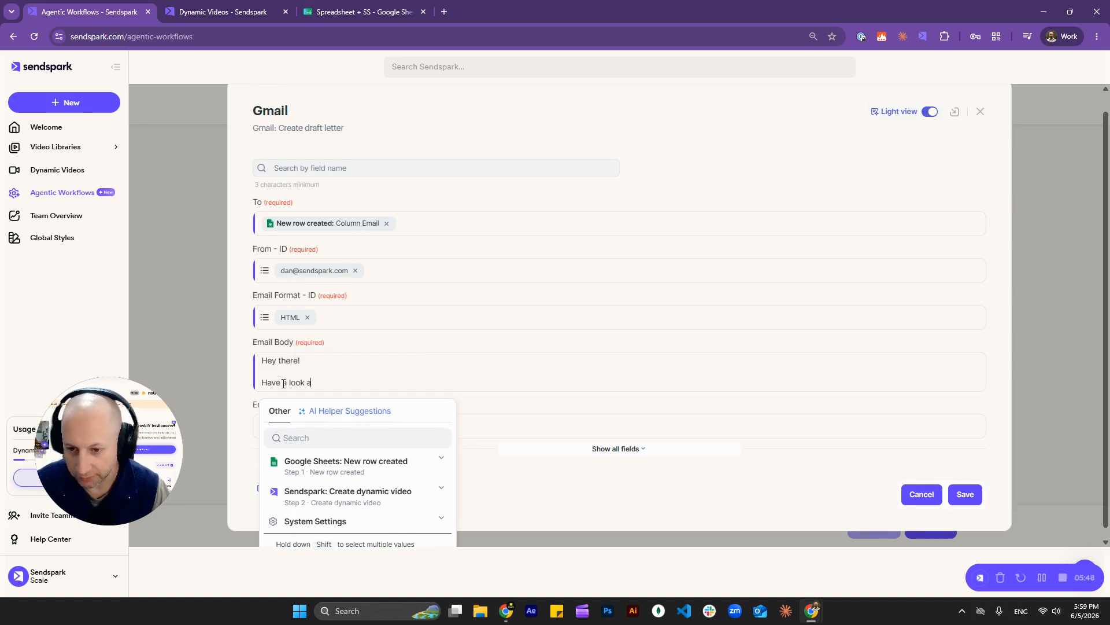
type("t this veided")
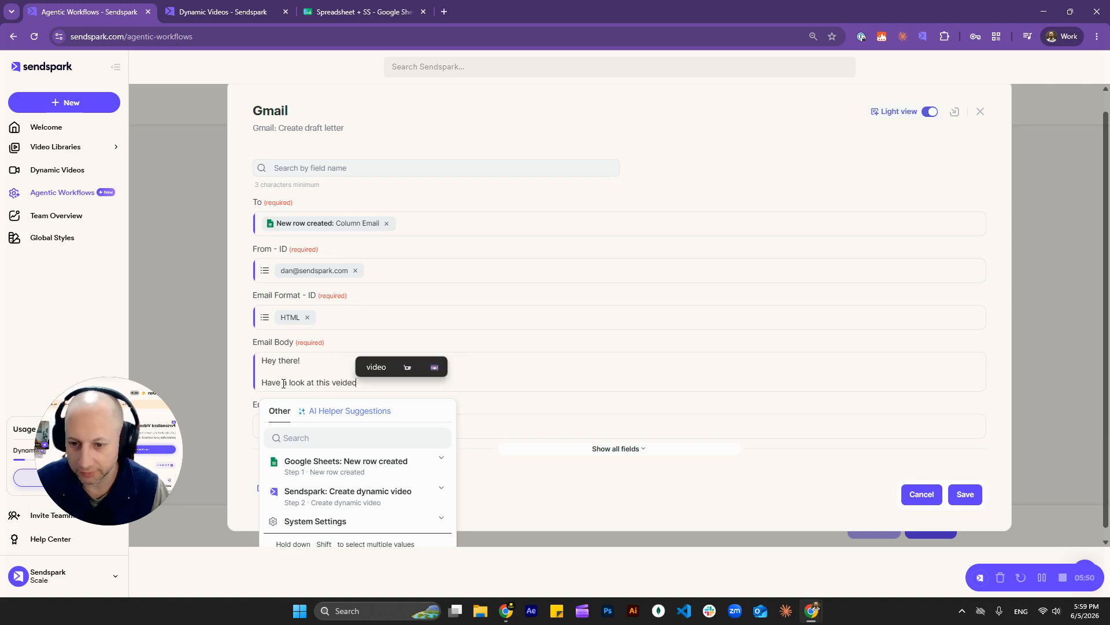
key("BackSpace")
key("BackSpace")
key("BackSpace")
key("BackSpace")
key("BackSpace")
type("ideo I")
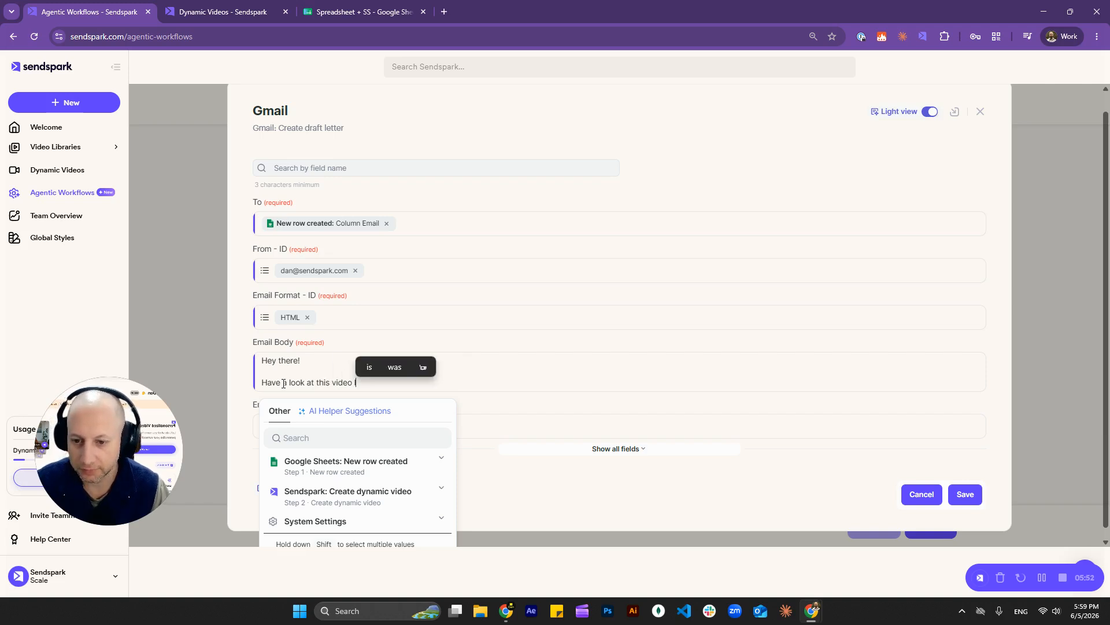
type(" made for you")
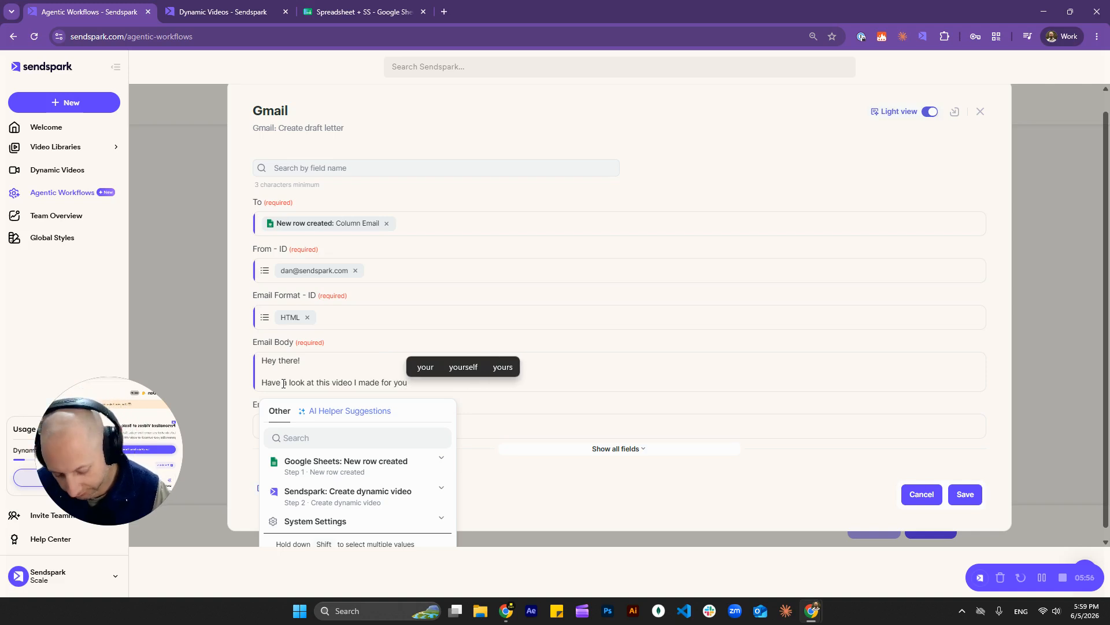
type(":")
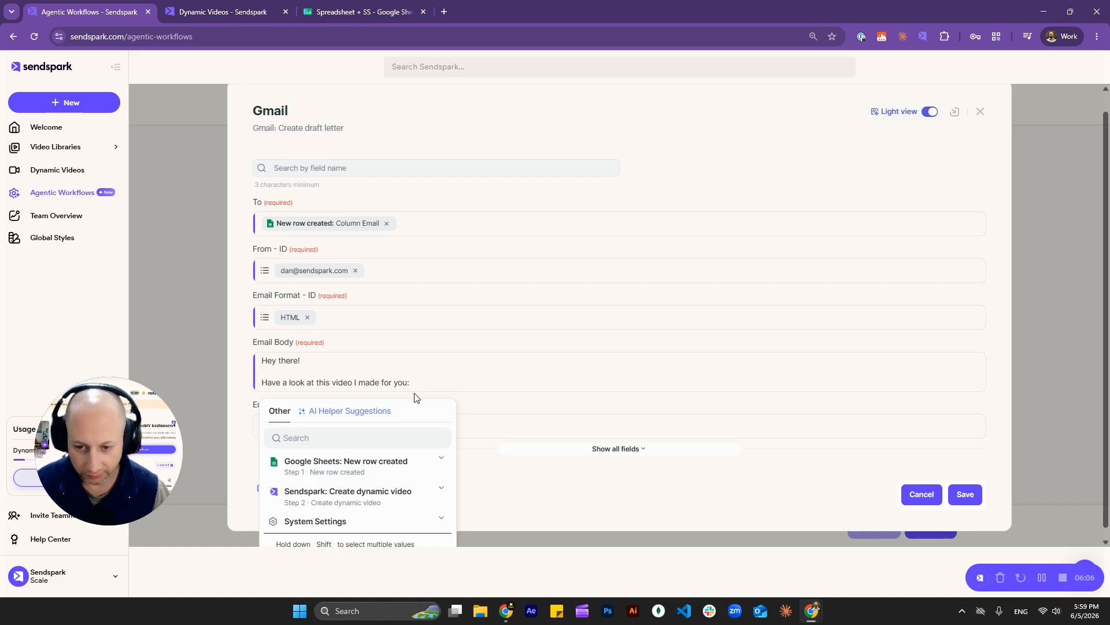
key("Return")
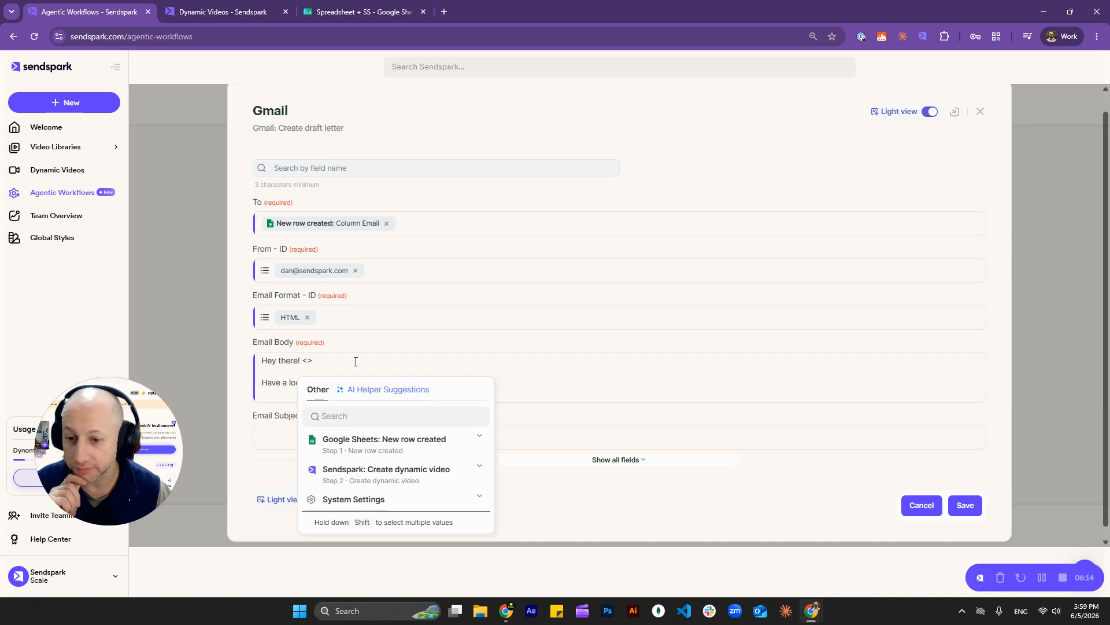
Step: Add <br> line-break tags after the greeting and after the intro sentence
type("br")
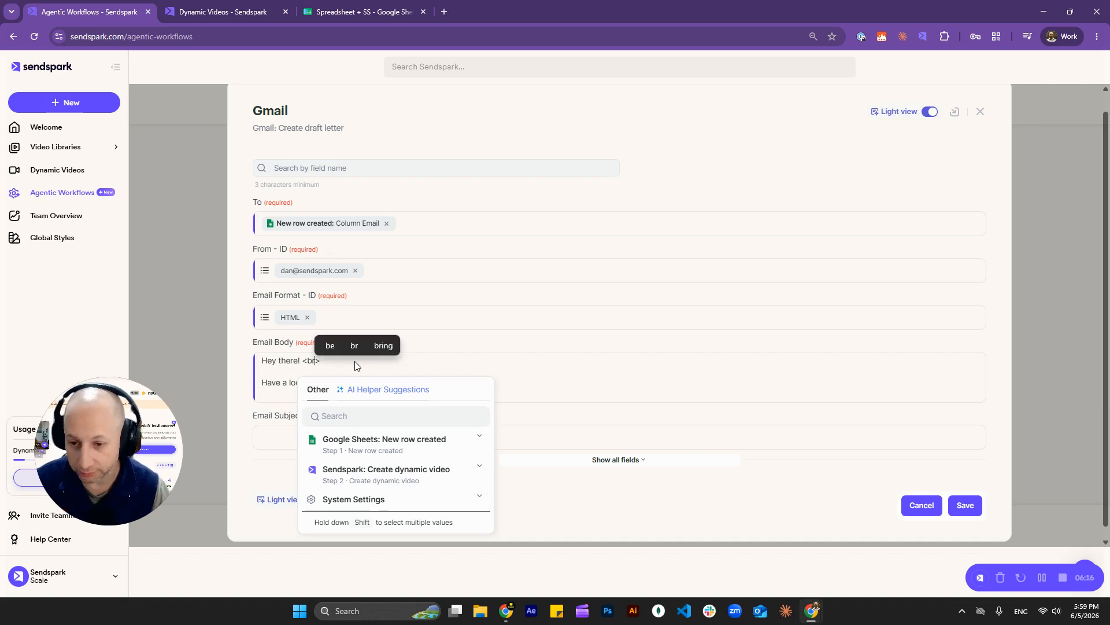
left_click(309, 362)
left_click(323, 362)
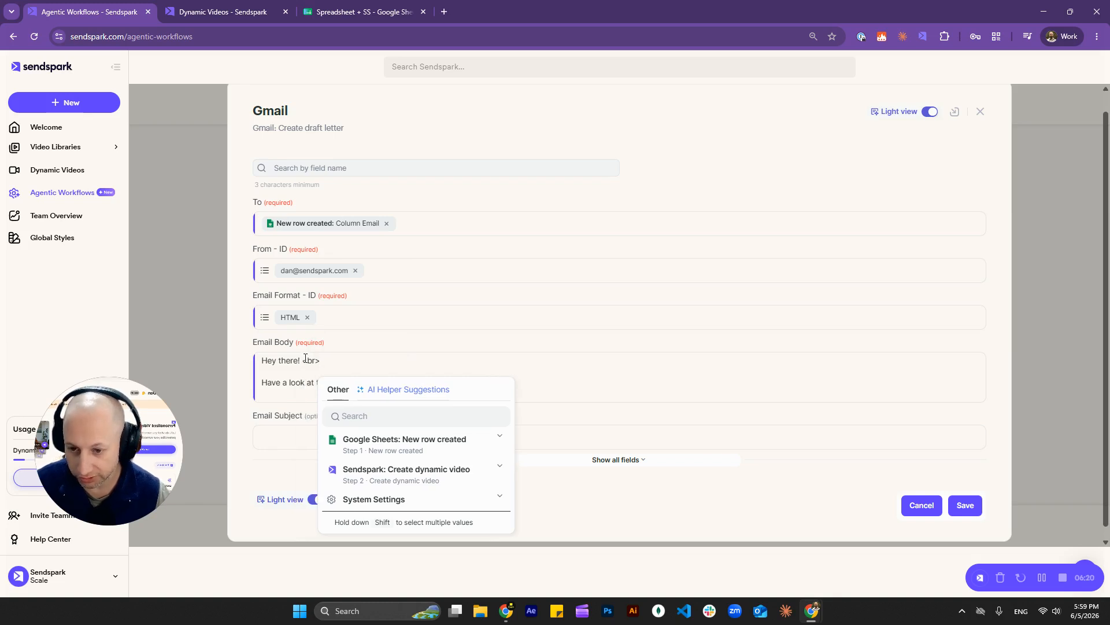
left_click_drag(301, 358, 325, 359)
key("ctrl+c")
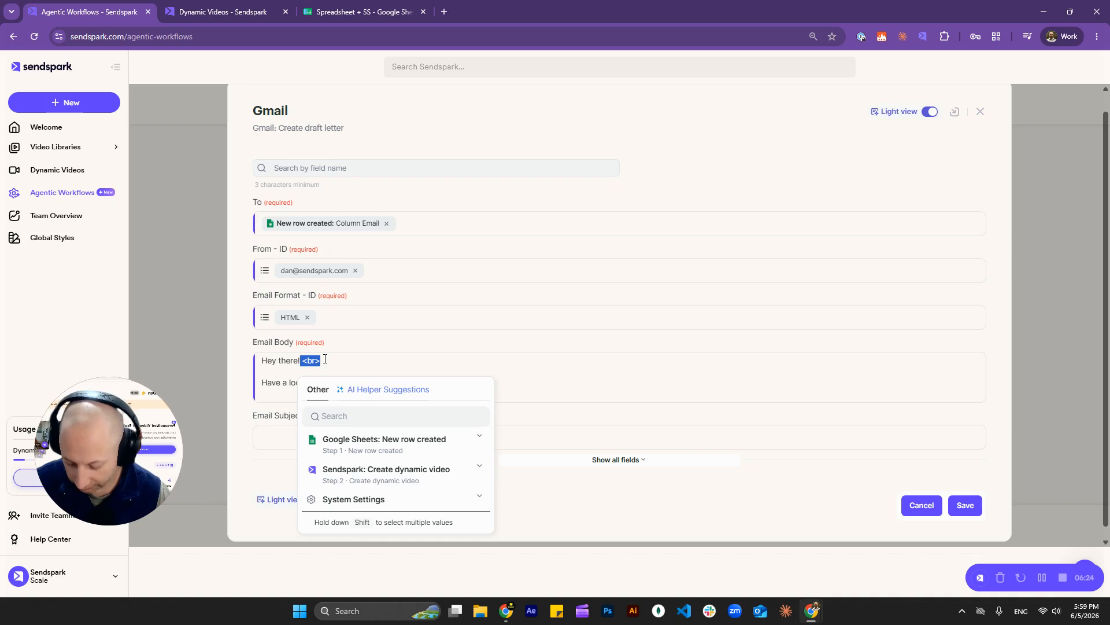
left_click(295, 373)
key("ctrl+v")
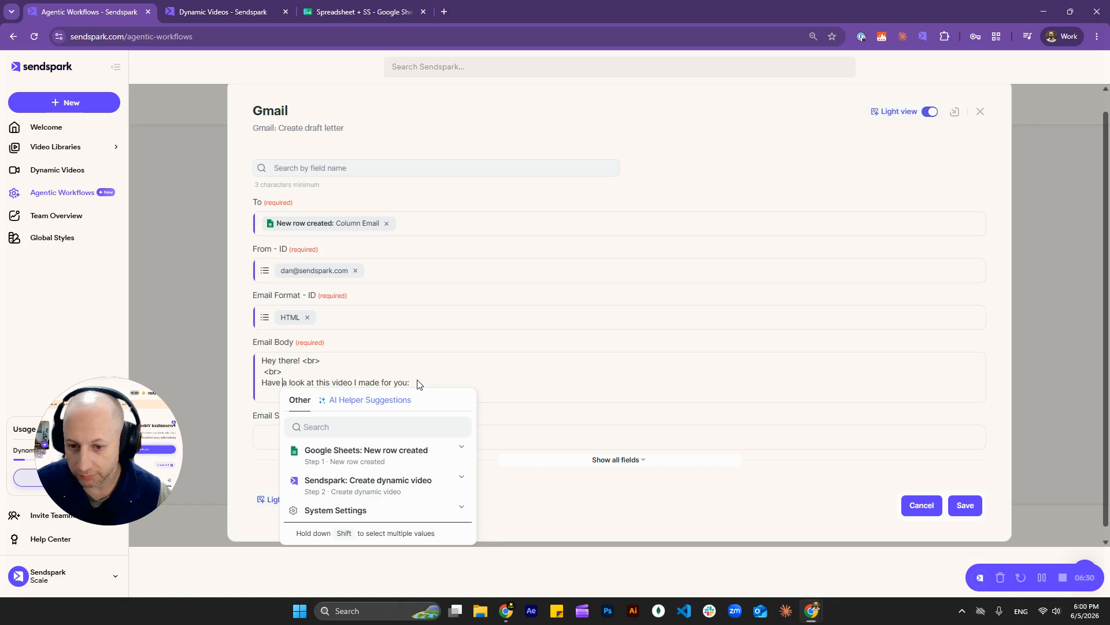
left_click(393, 382)
type("you:")
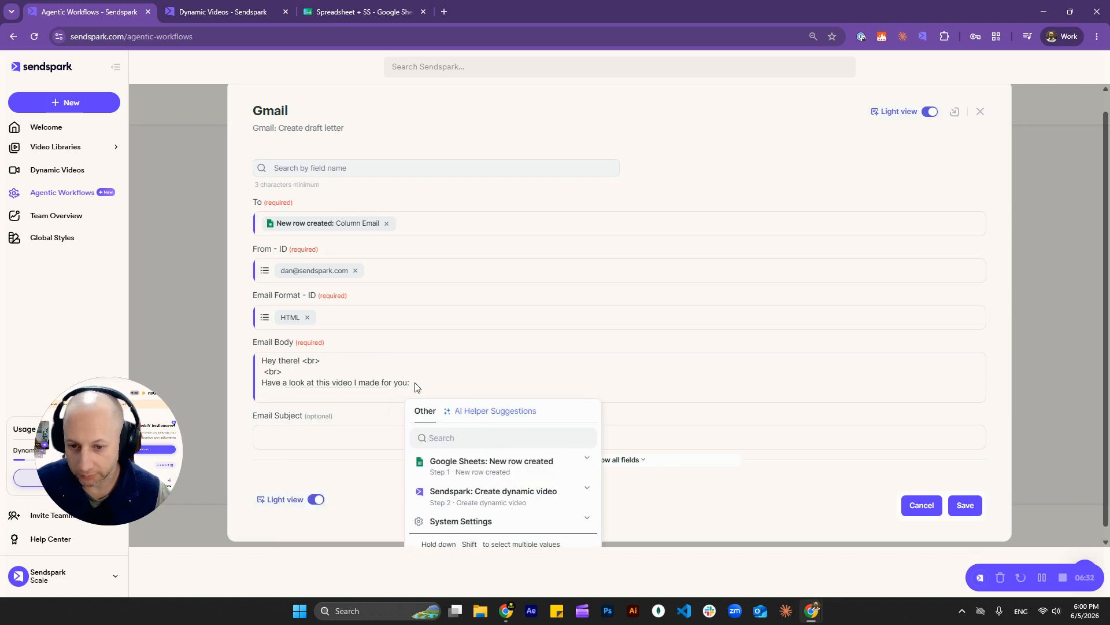
key("ctrl+v")
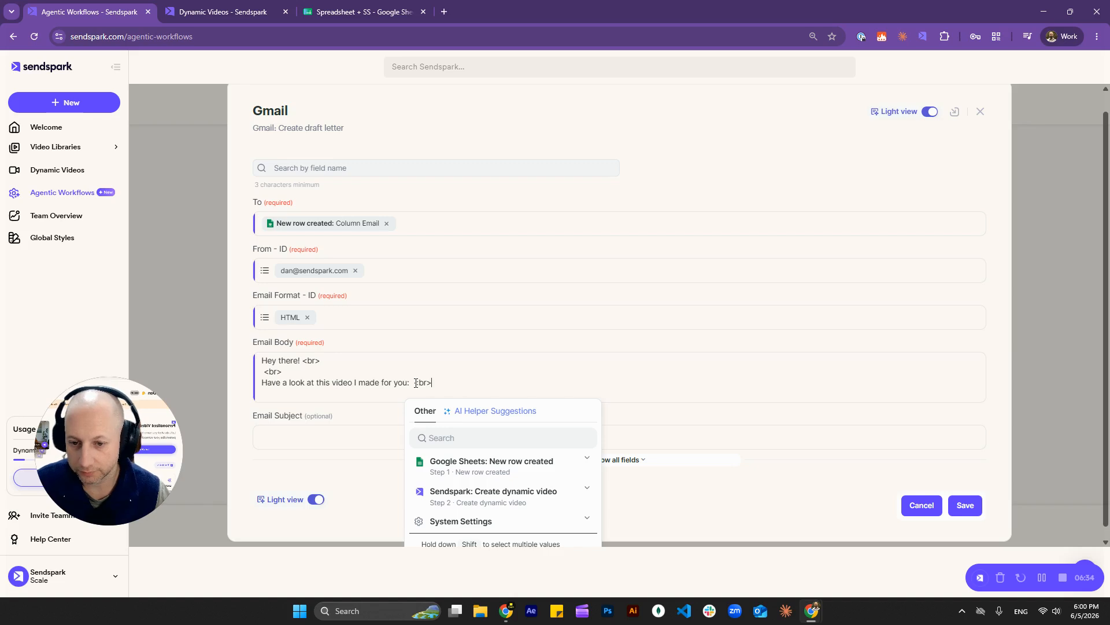
key("Return")
key("ctrl+v")
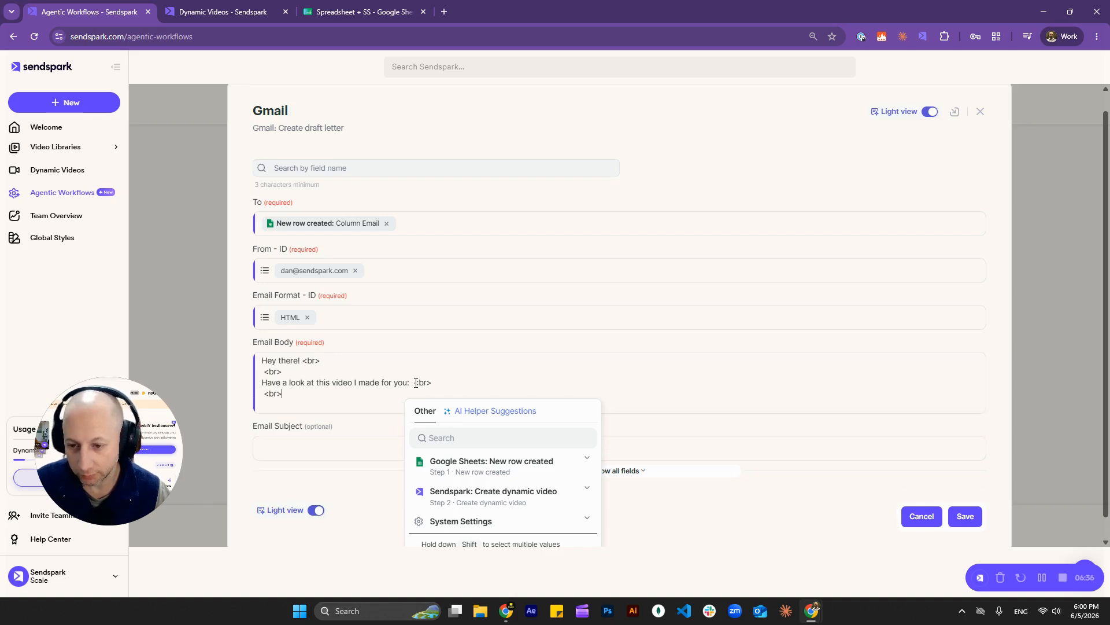
Step: Insert the dynamic video's Email Embed HTML field into the Email Body on a new line
key("Return")
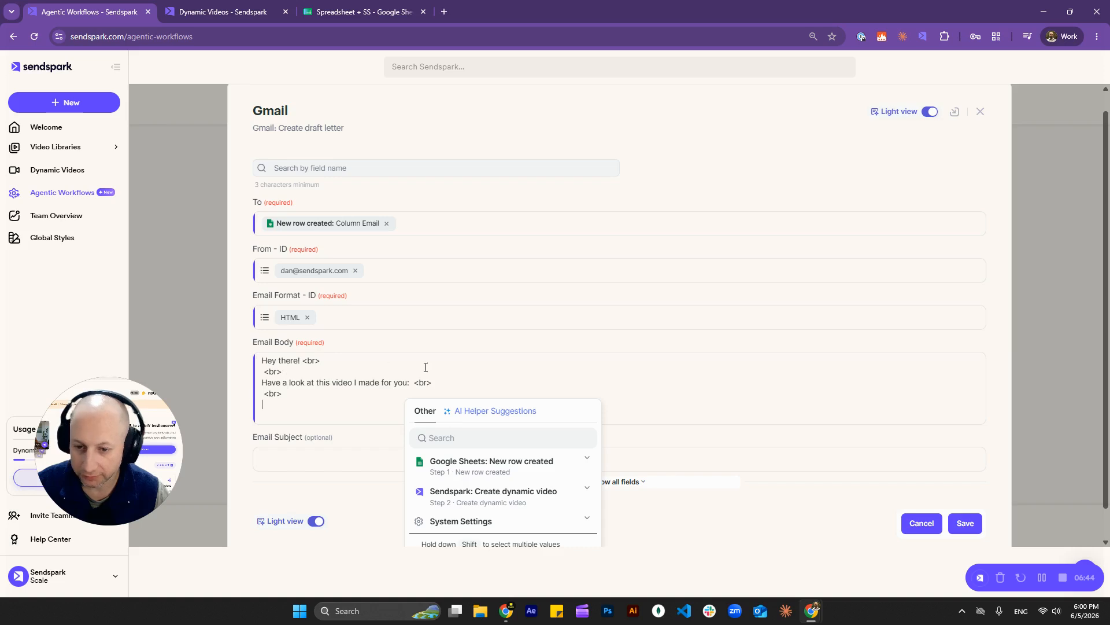
left_click(512, 496)
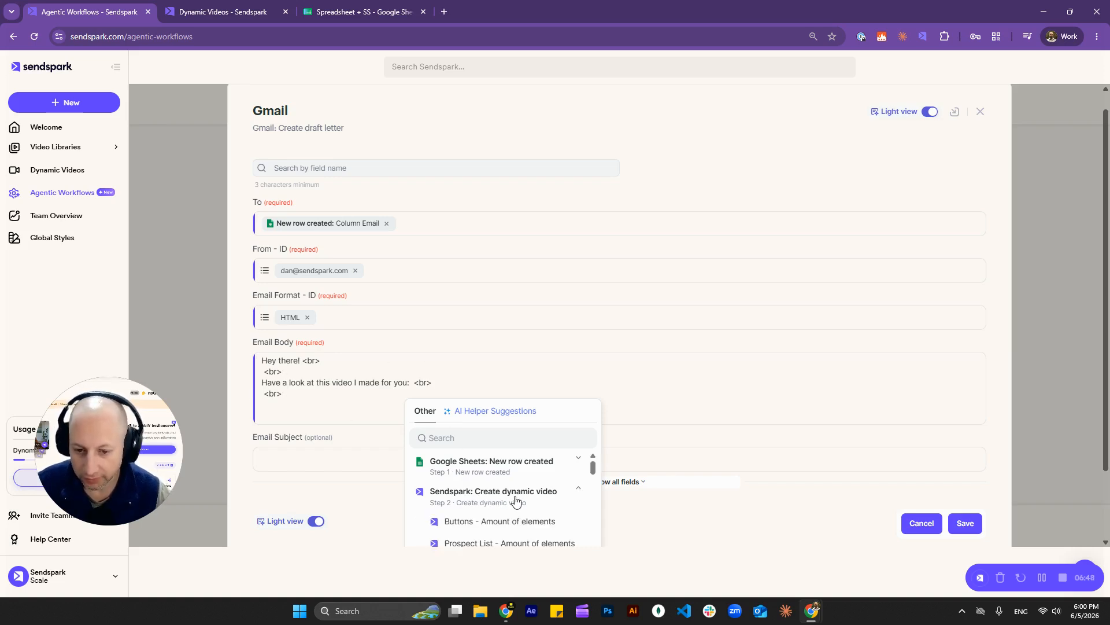
scroll(538, 483, "down", 4)
scroll(517, 489, "down", 5)
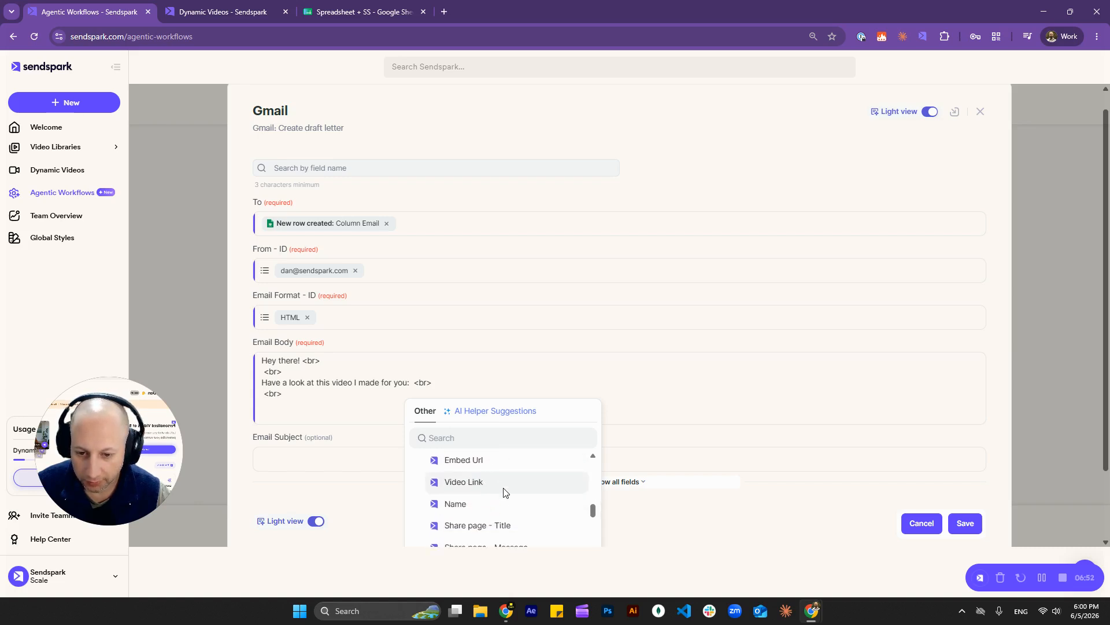
scroll(523, 533, "up", 1)
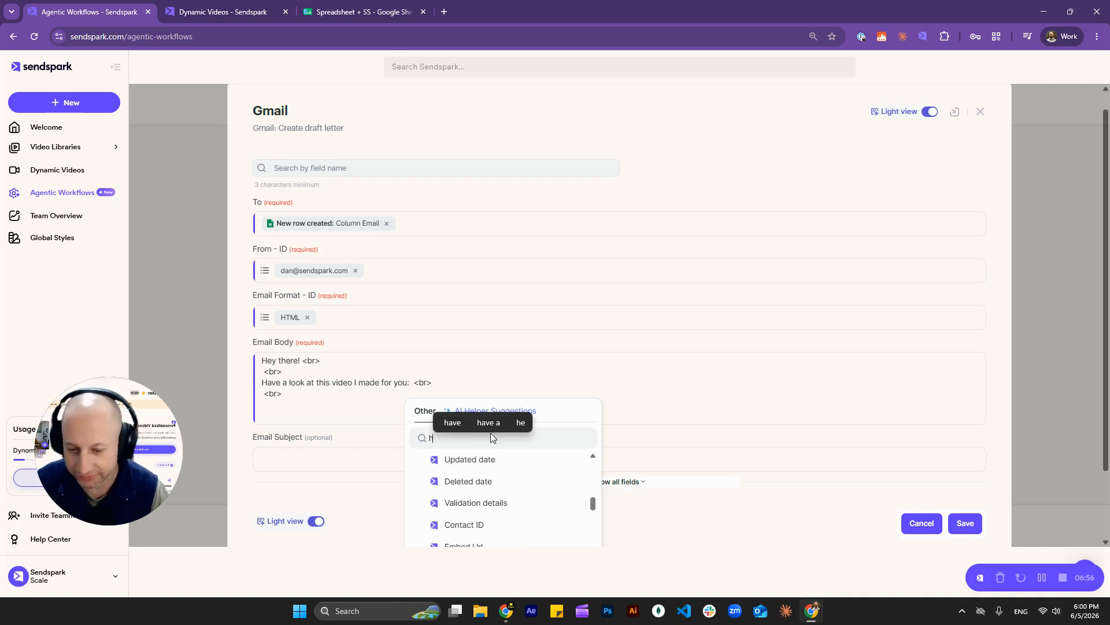
type("html")
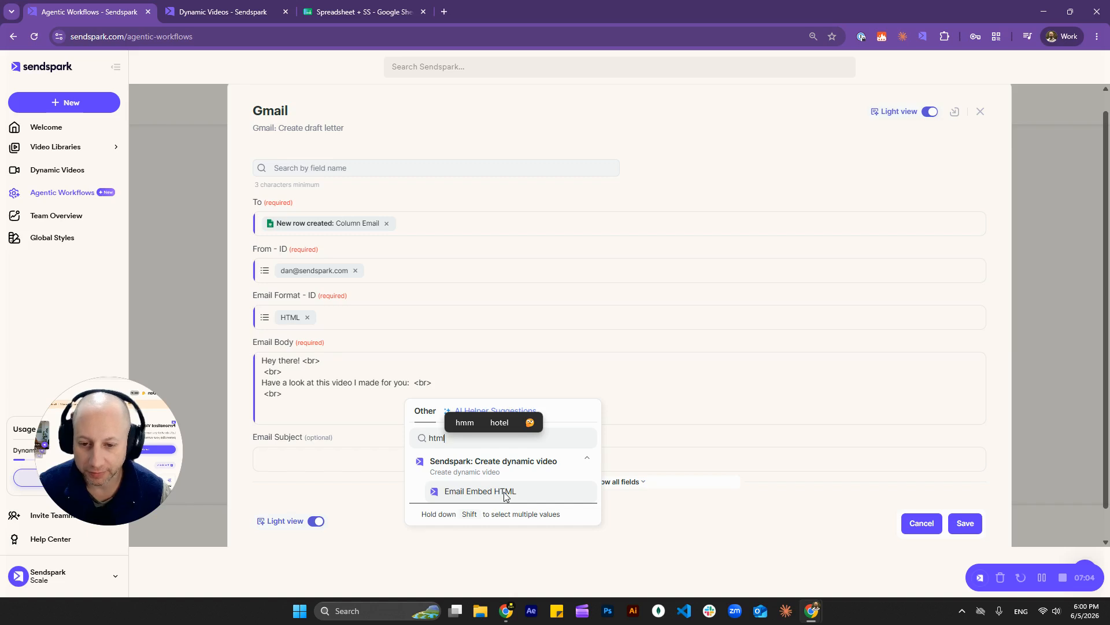
left_click(504, 494)
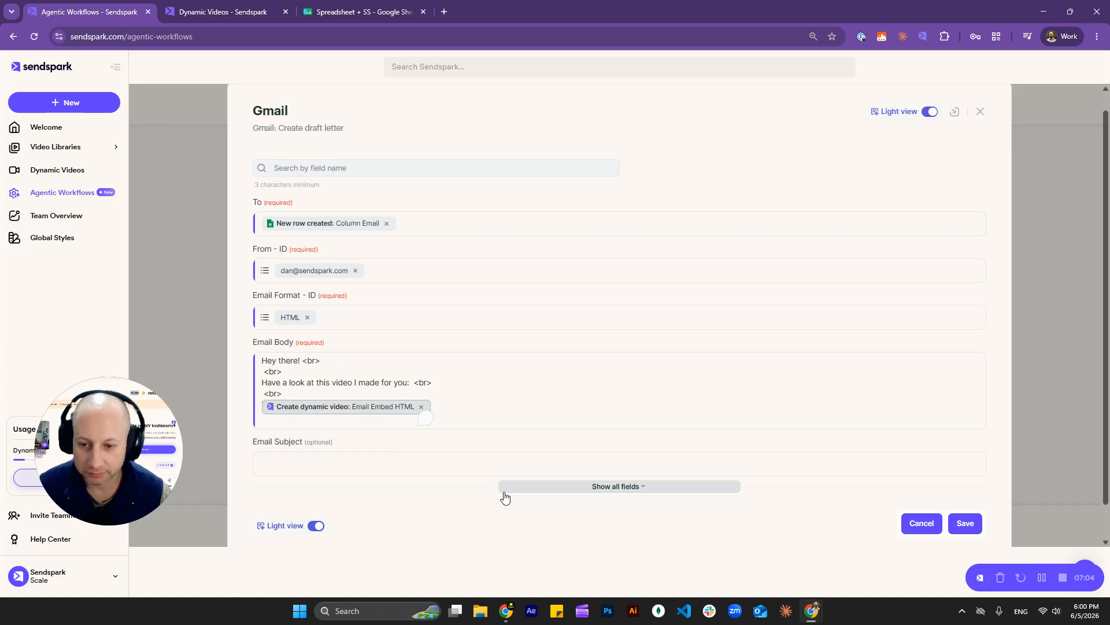
left_click(451, 411)
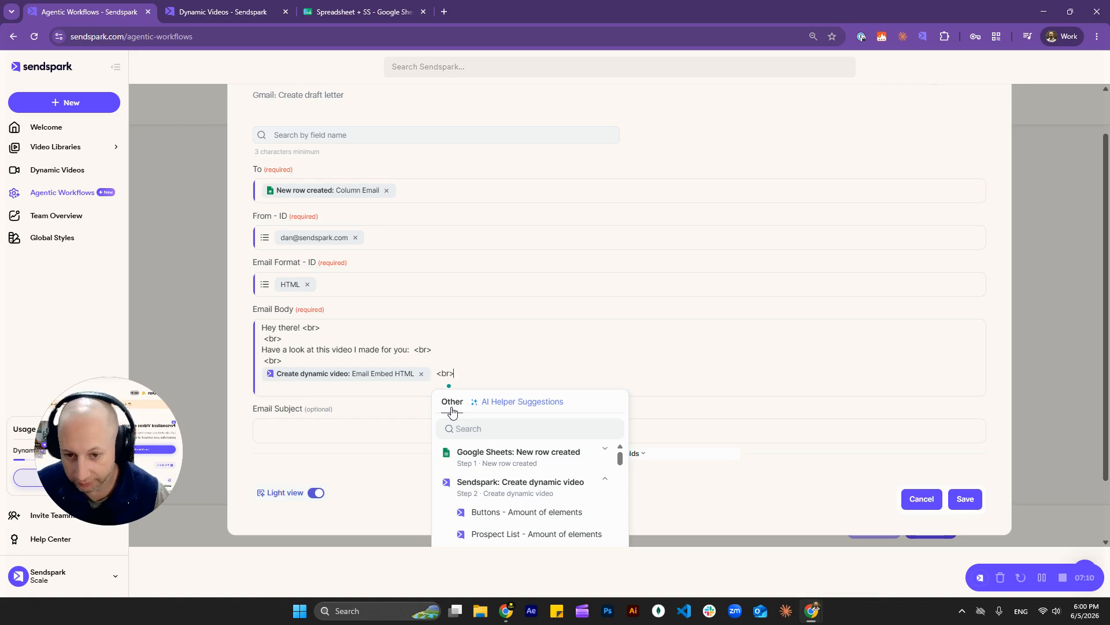
key("Return")
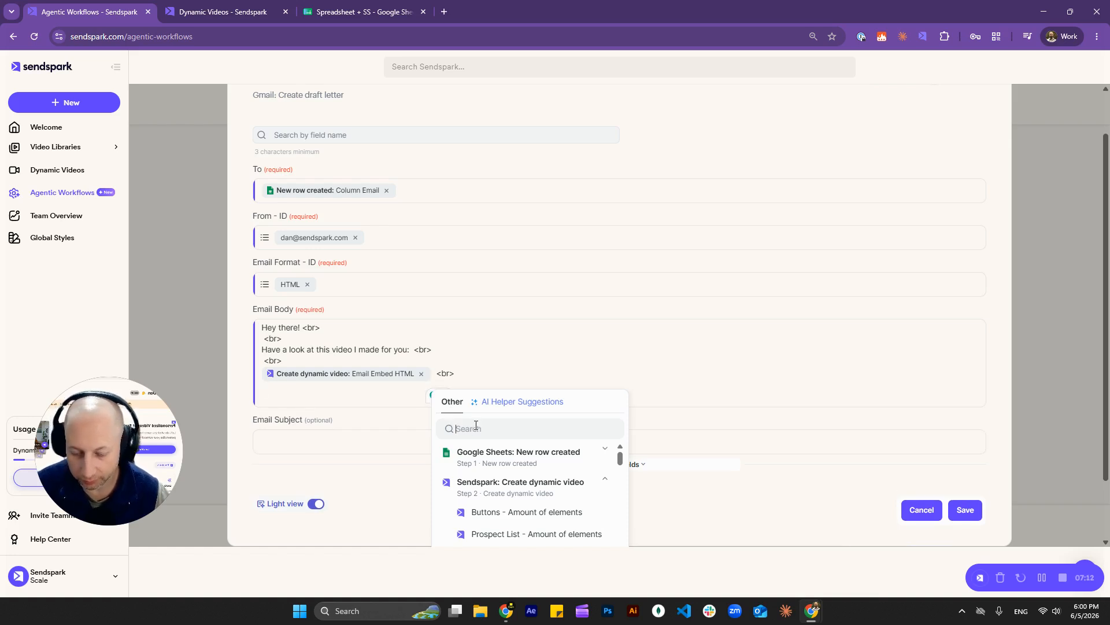
Step: Add and then remove a Video Link field, and save the Gmail draft step
left_click(476, 425)
type("vdieo")
key("BackSpace")
key("BackSpace")
key("BackSpace")
key("BackSpace")
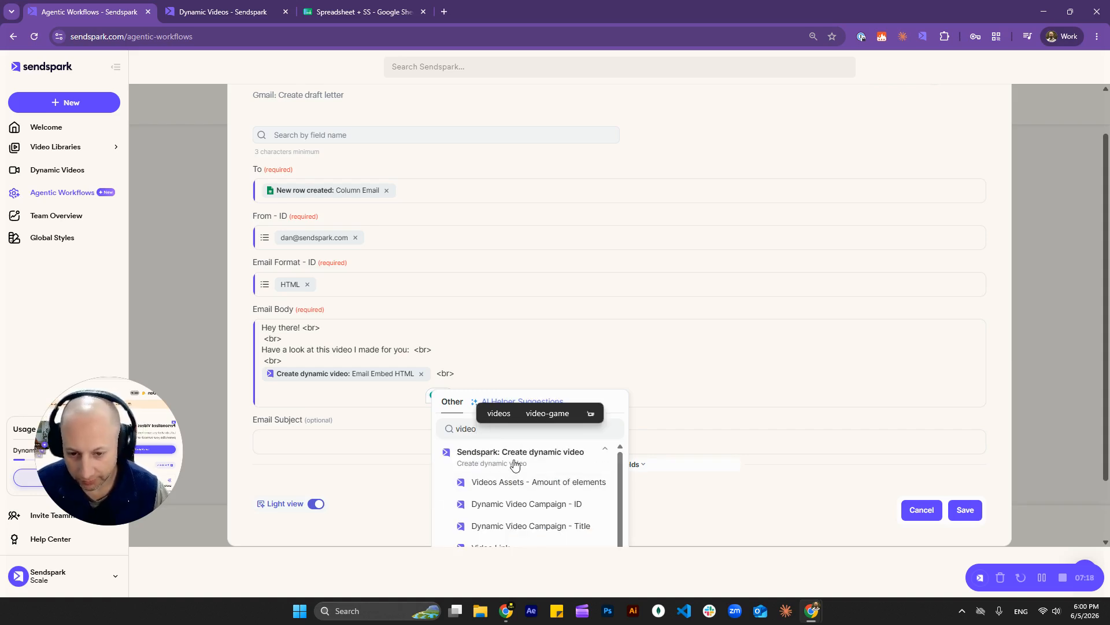
type("link")
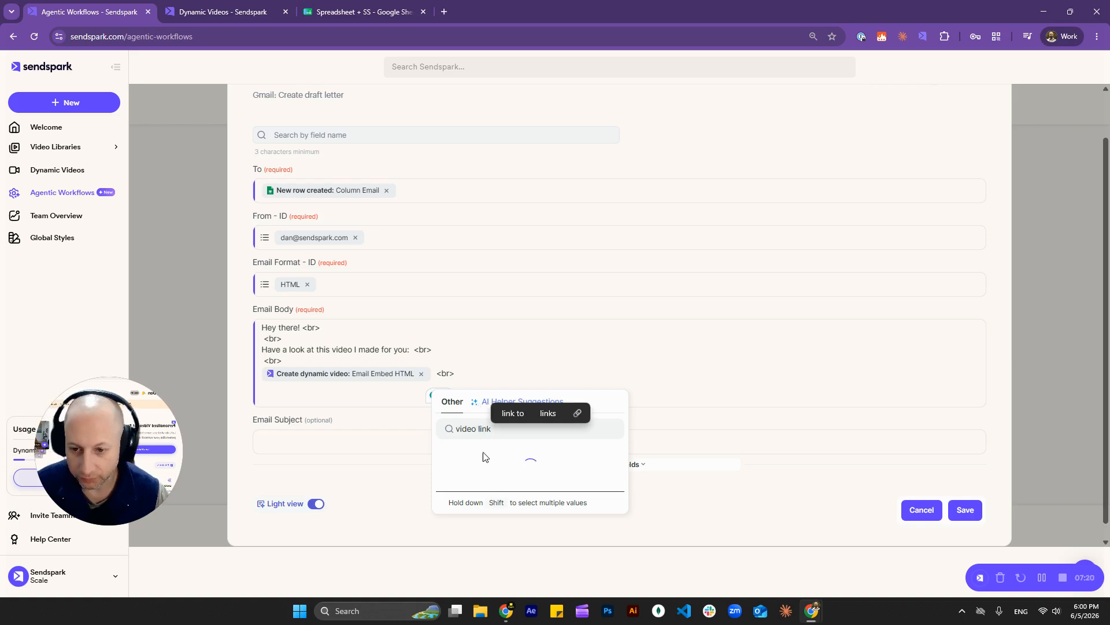
left_click(503, 483)
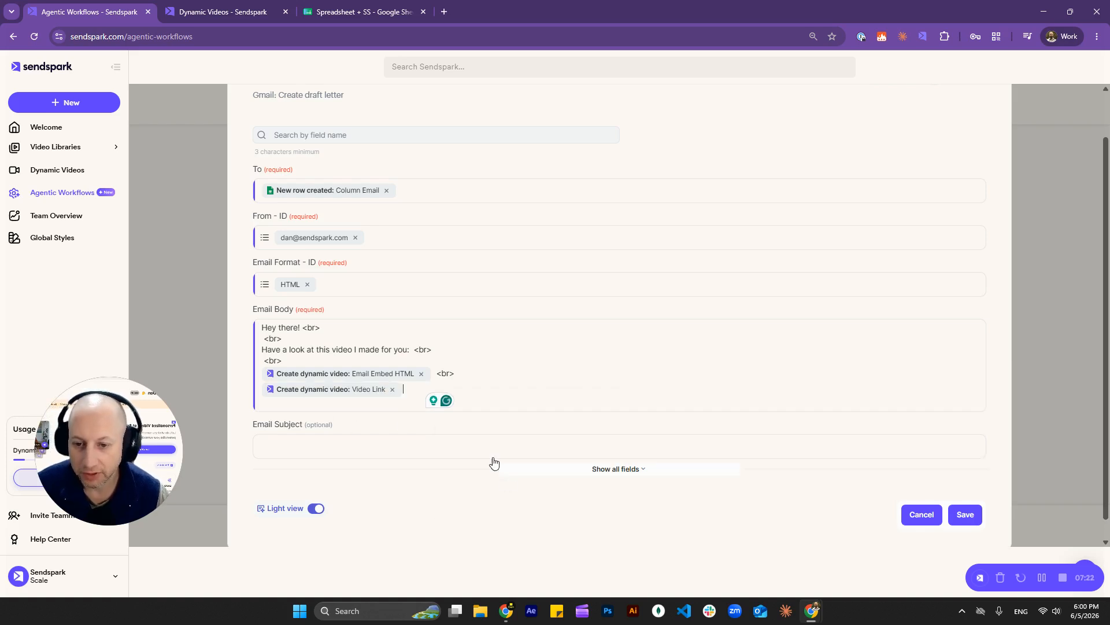
left_click(393, 389)
left_click(526, 385)
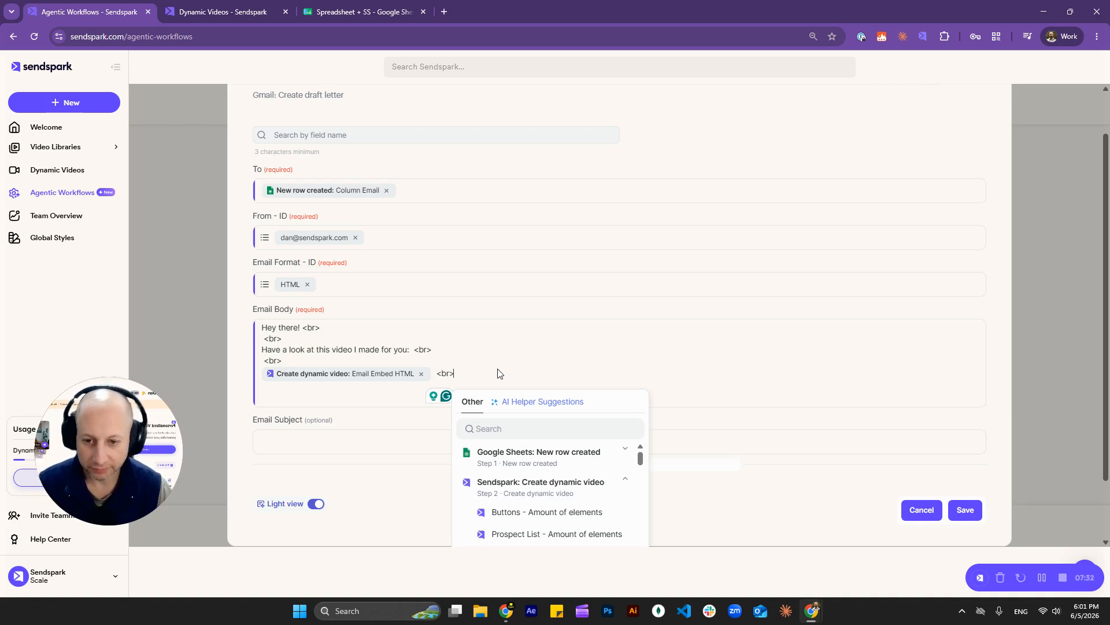
left_click_drag(238, 427, 310, 431)
left_click(314, 448)
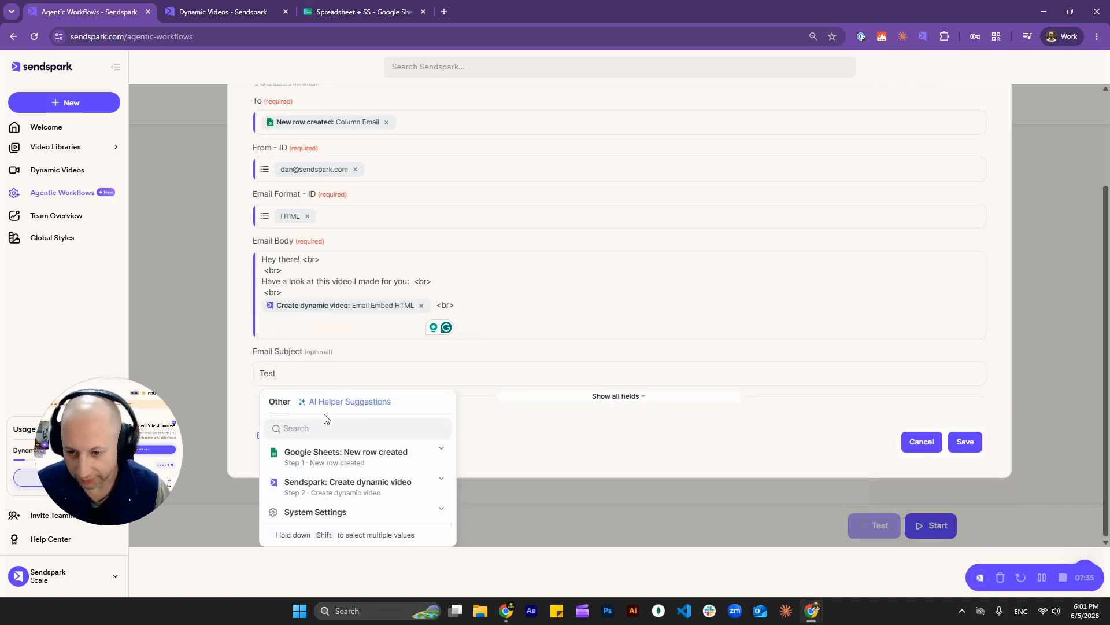
left_click(567, 336)
scroll(554, 334, "up", 3)
scroll(694, 394, "down", 3)
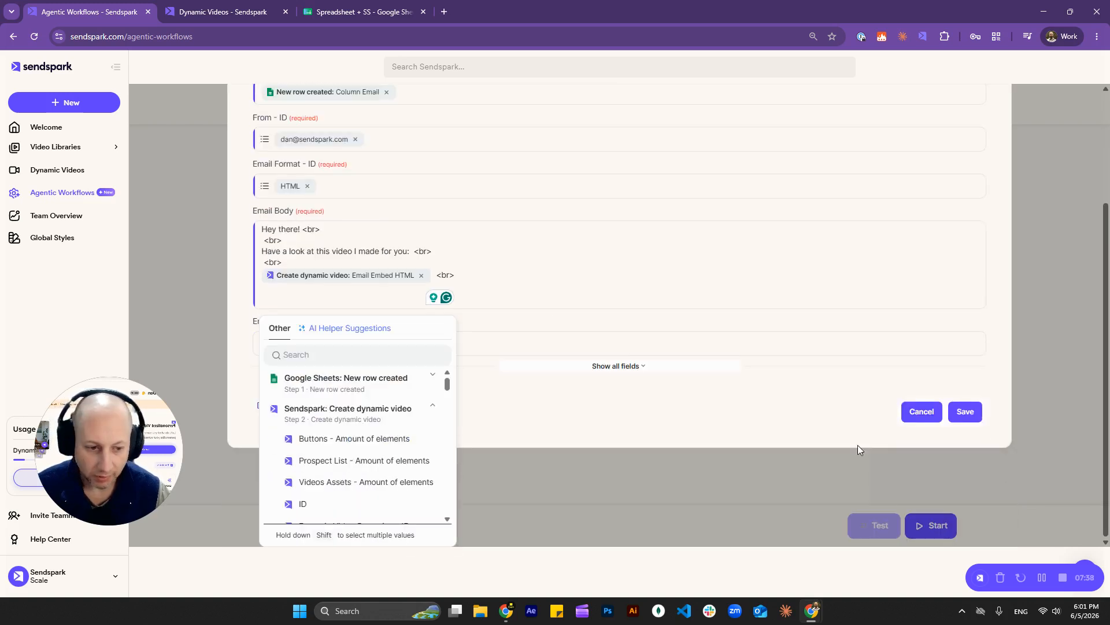
left_click(977, 410)
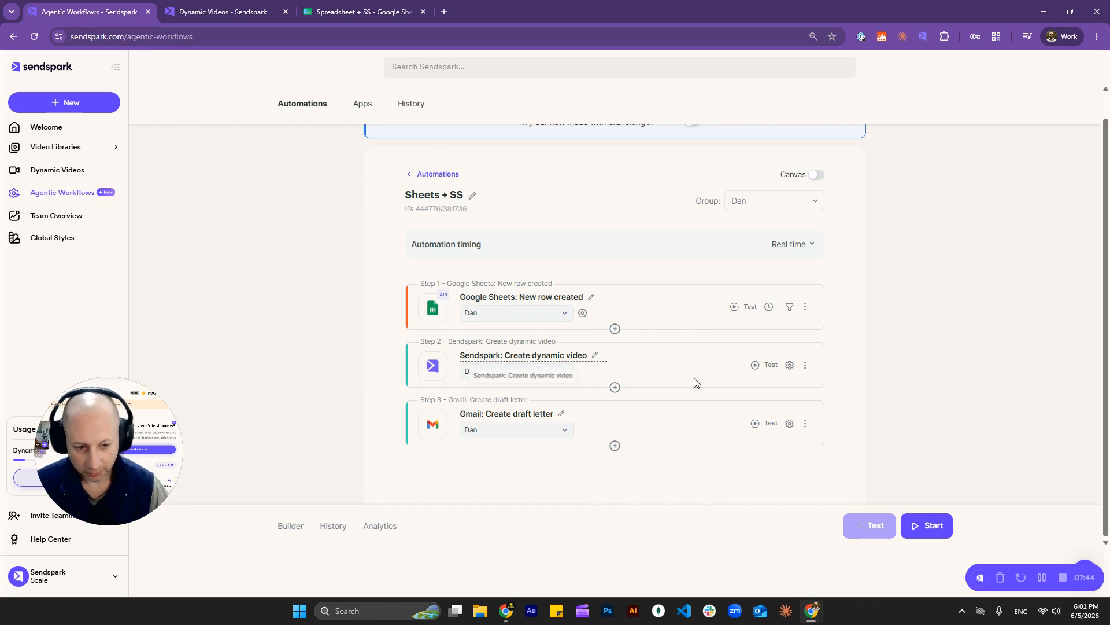
Step: Start the Sheets + SS automation, view its empty run results, and return to the spreadsheet
left_click(925, 525)
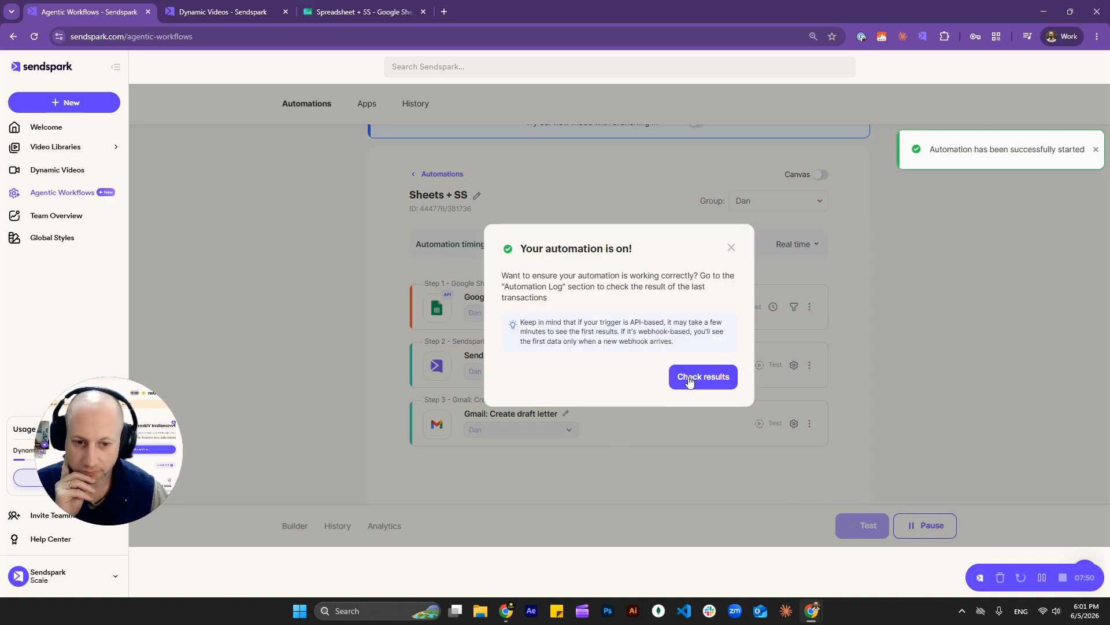
left_click(689, 381)
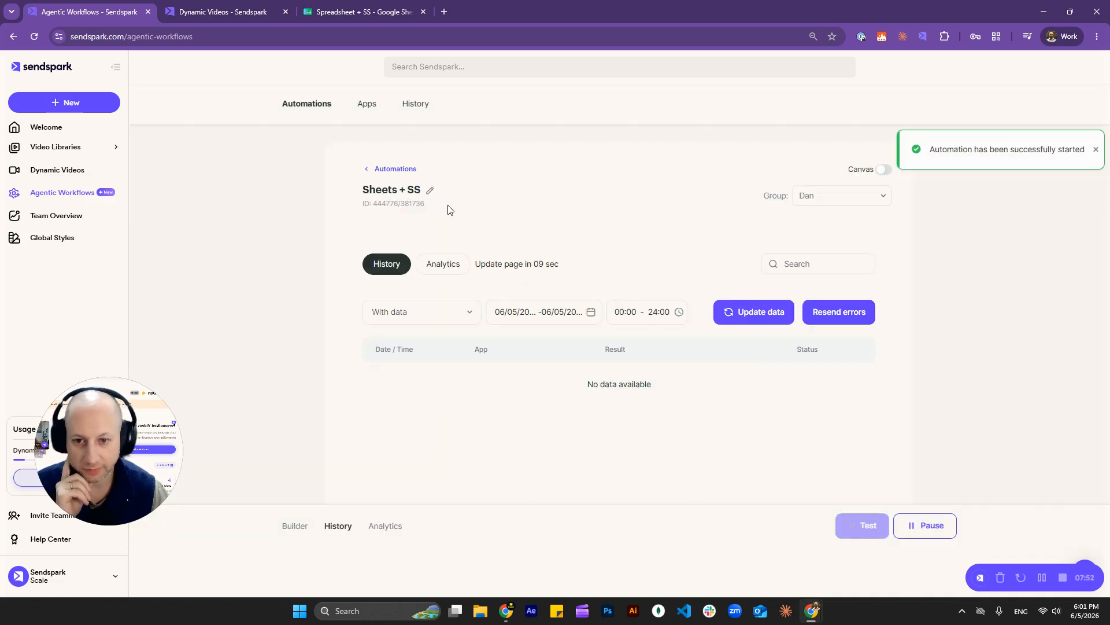
left_click(332, 13)
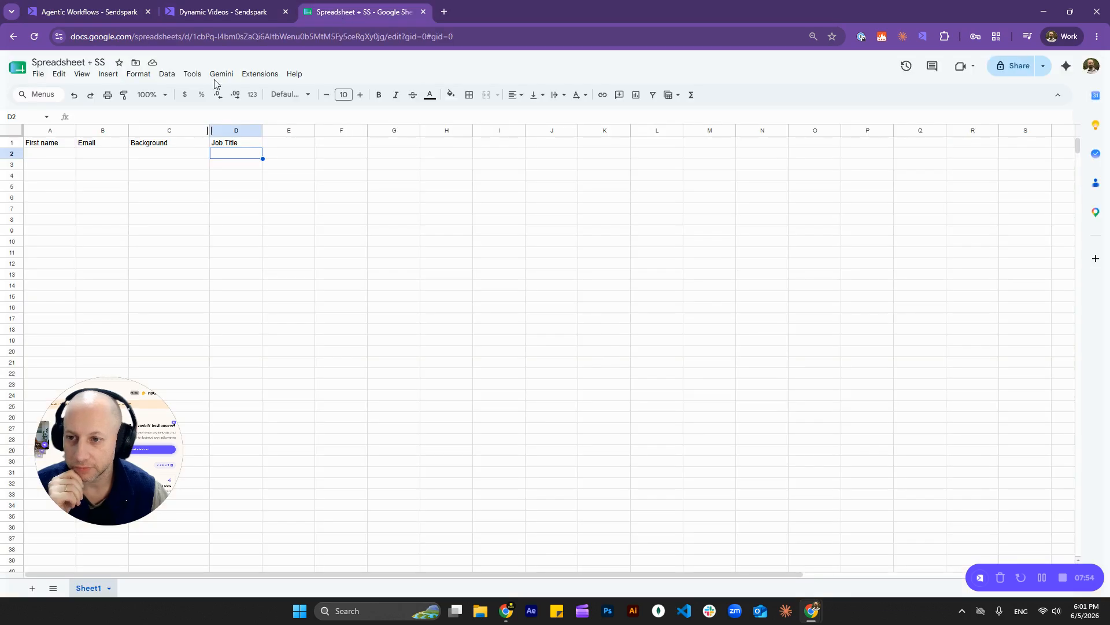
Step: Enter the contact's first name in A2 and e-mail in B2, widening column B to fit
left_click(51, 155)
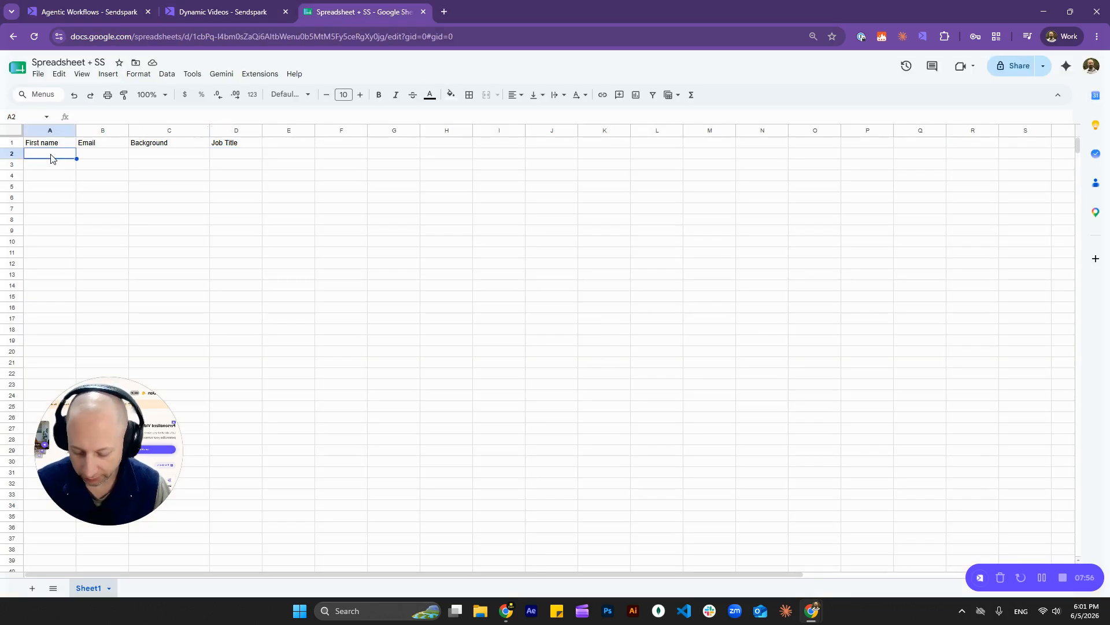
type("Dan")
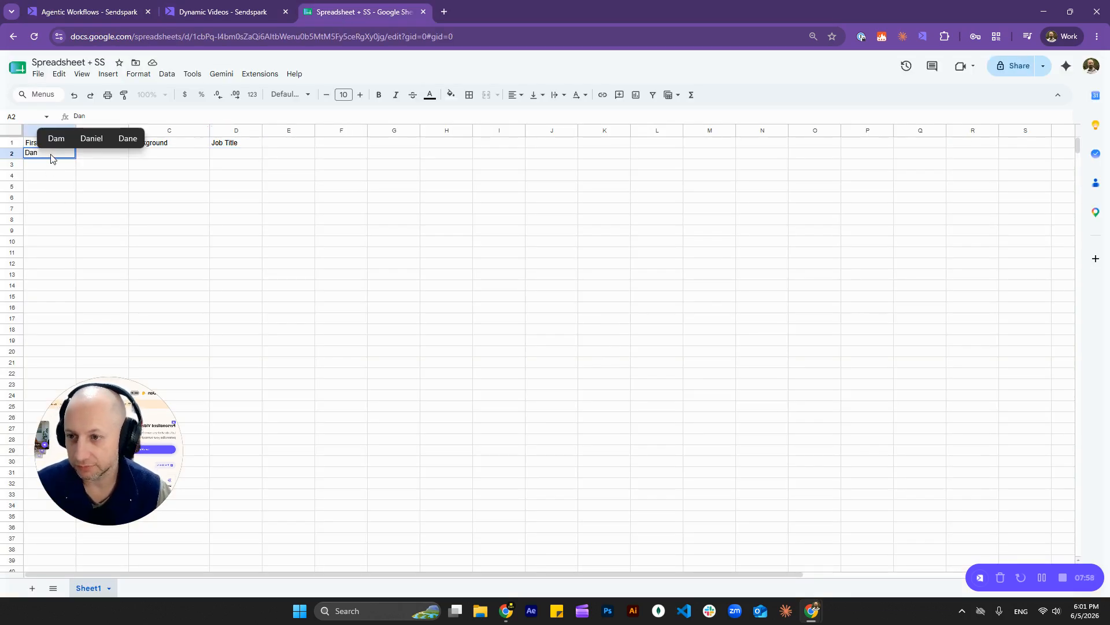
type("ny")
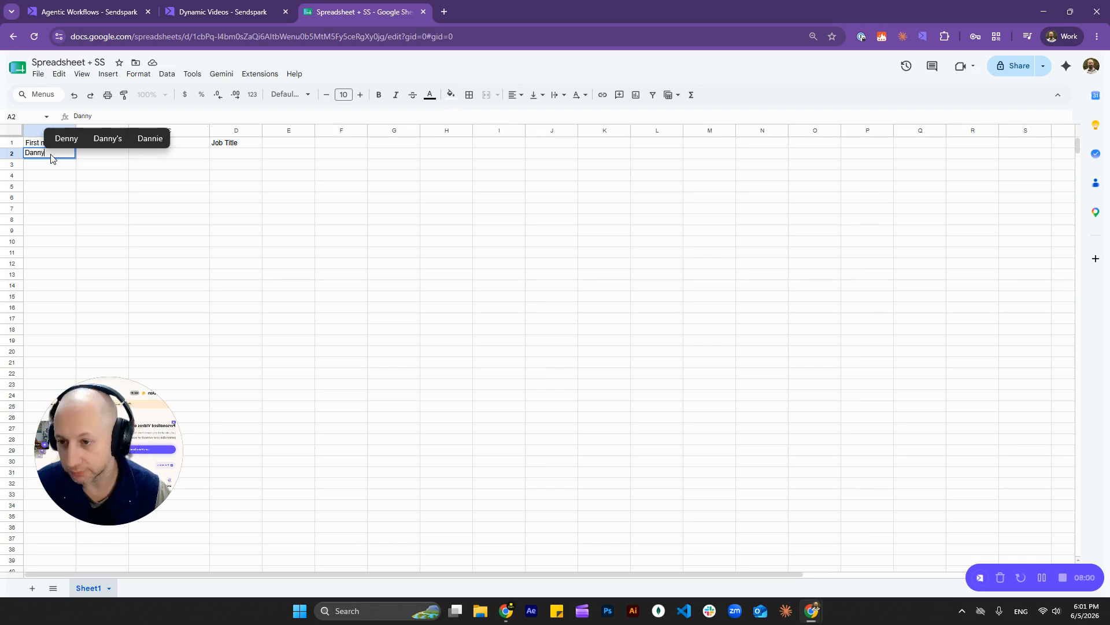
key("Tab")
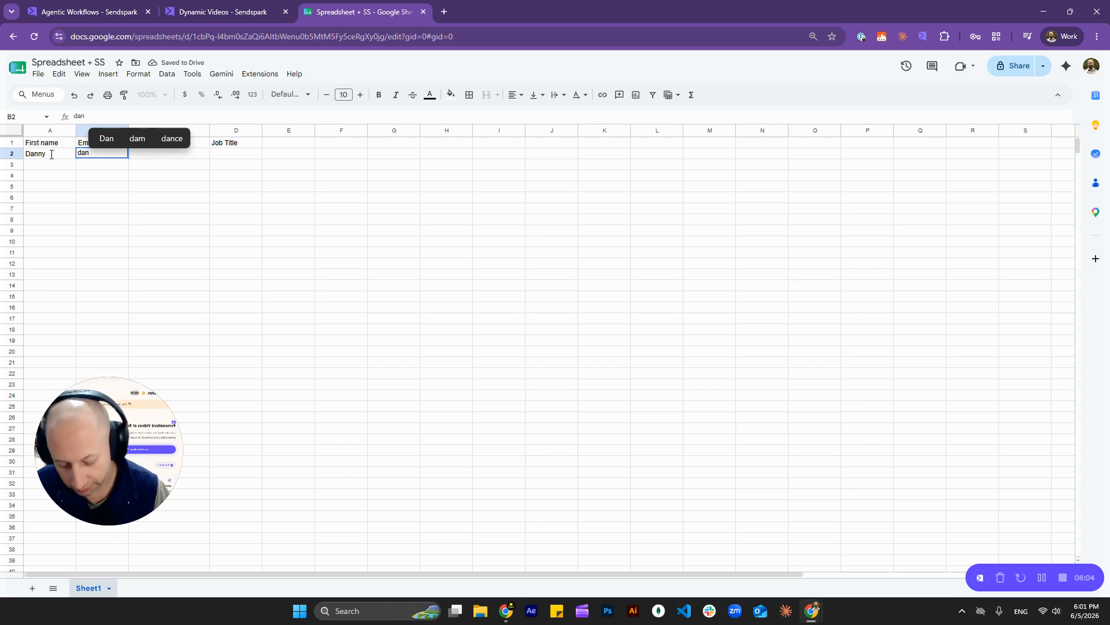
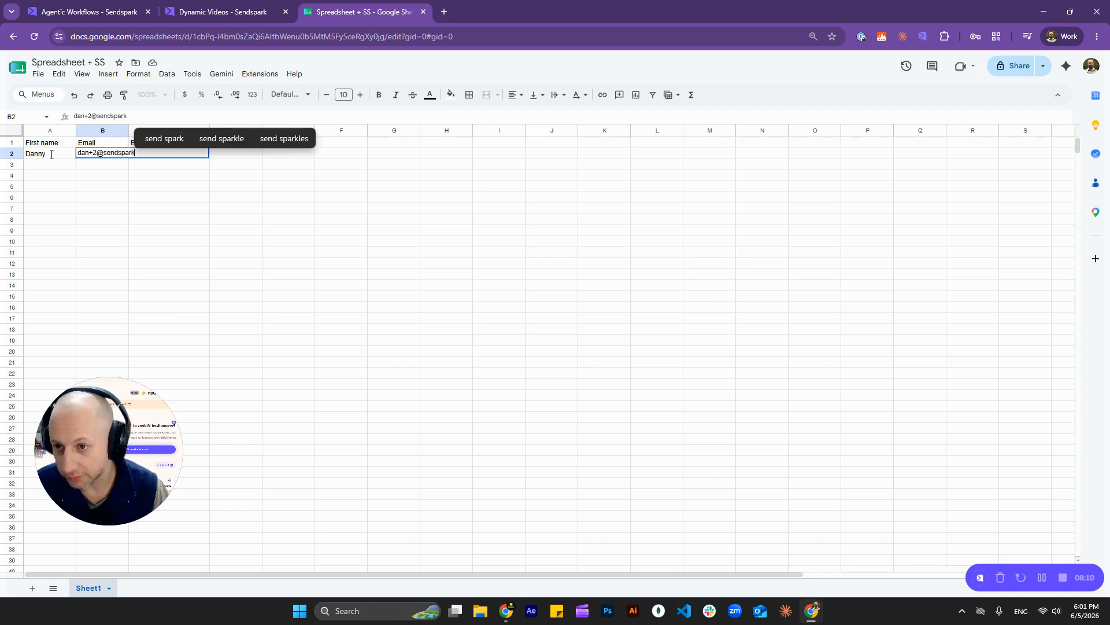
key("Return")
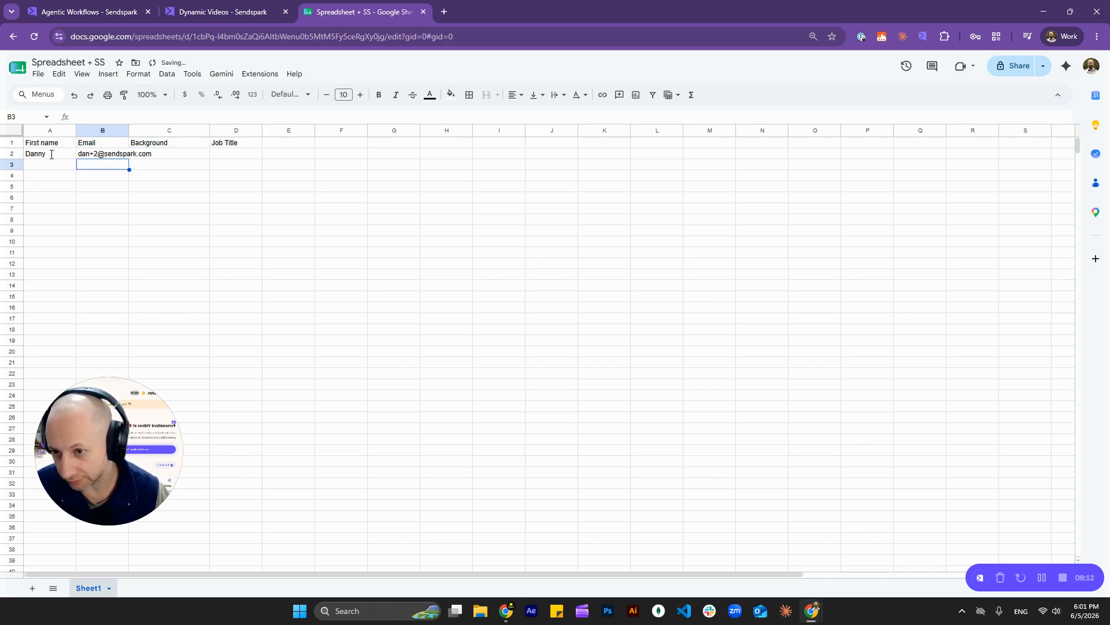
key("Right")
left_click_drag(128, 130, 166, 130)
left_click(214, 155)
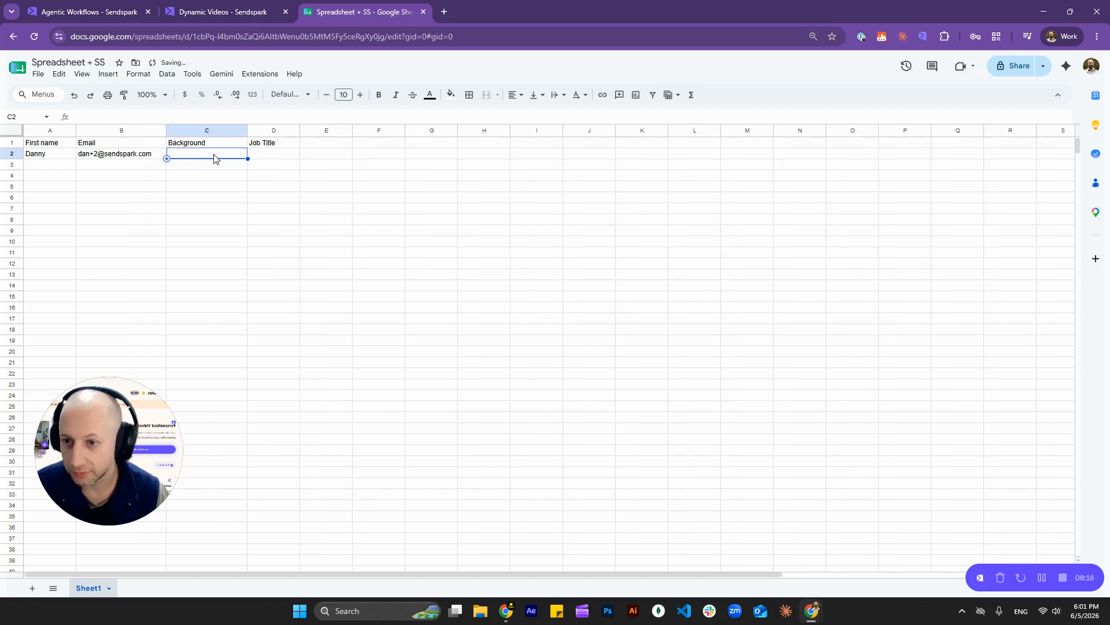
type("www.sendspark.com")
left_click(311, 181)
left_click(276, 157)
type("-")
left_click(289, 179)
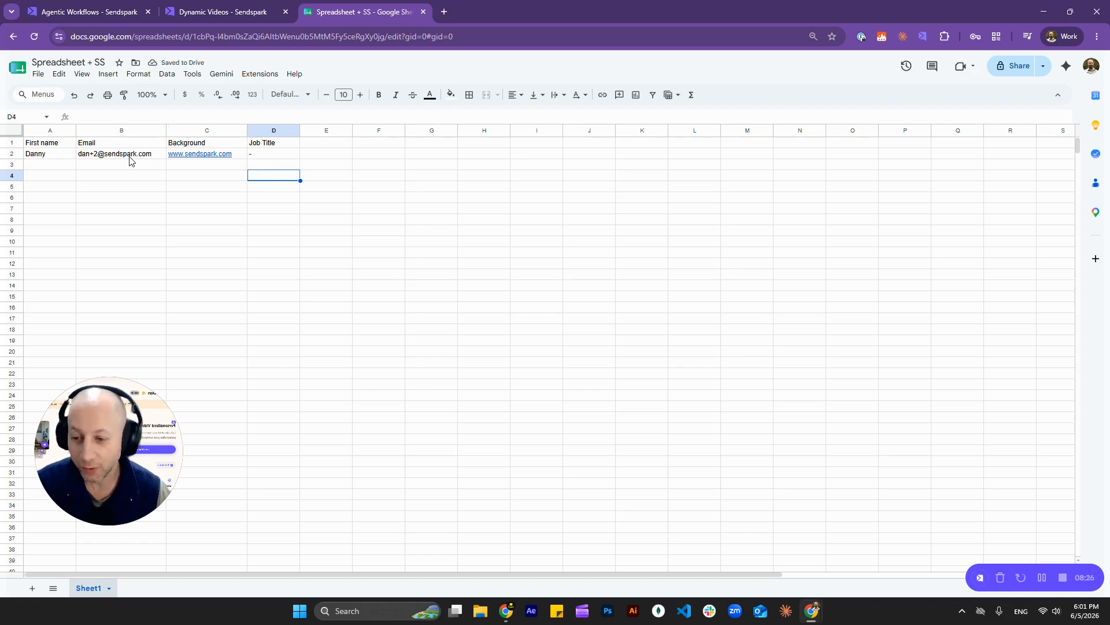
left_click(278, 158)
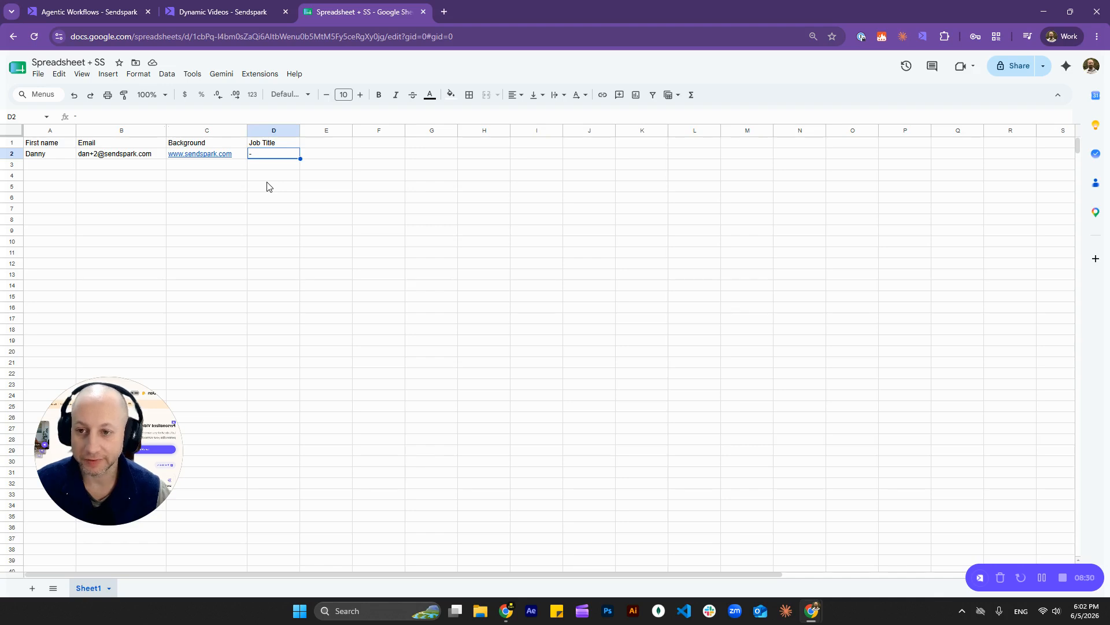
left_click(99, 19)
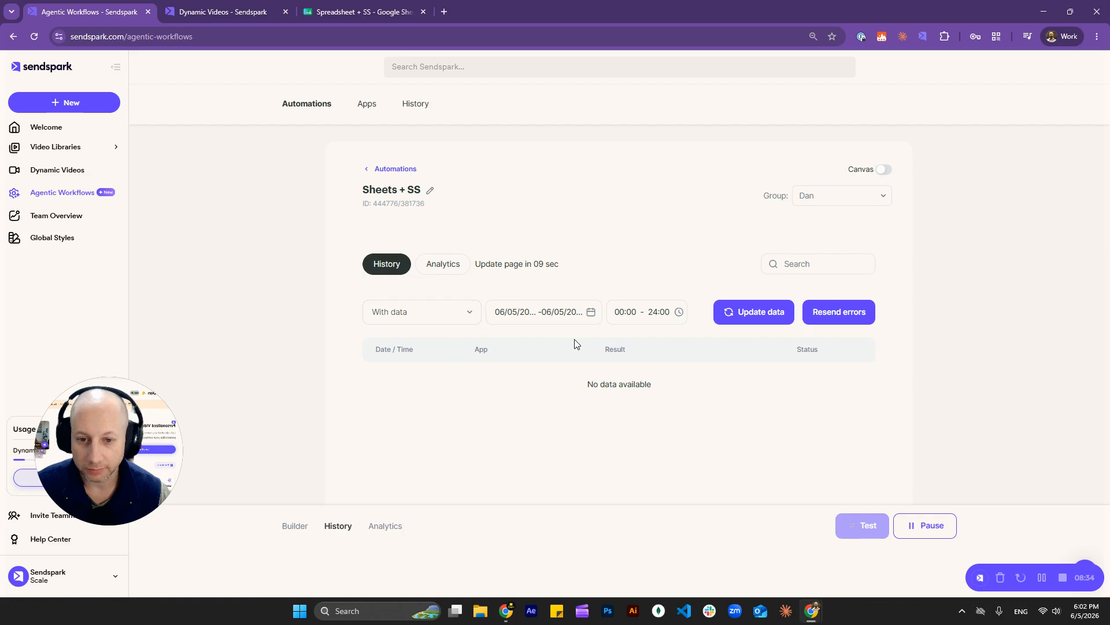
Step: Refresh the history, filter to events With data over the Last 7 days, and expand the new run
left_click(764, 319)
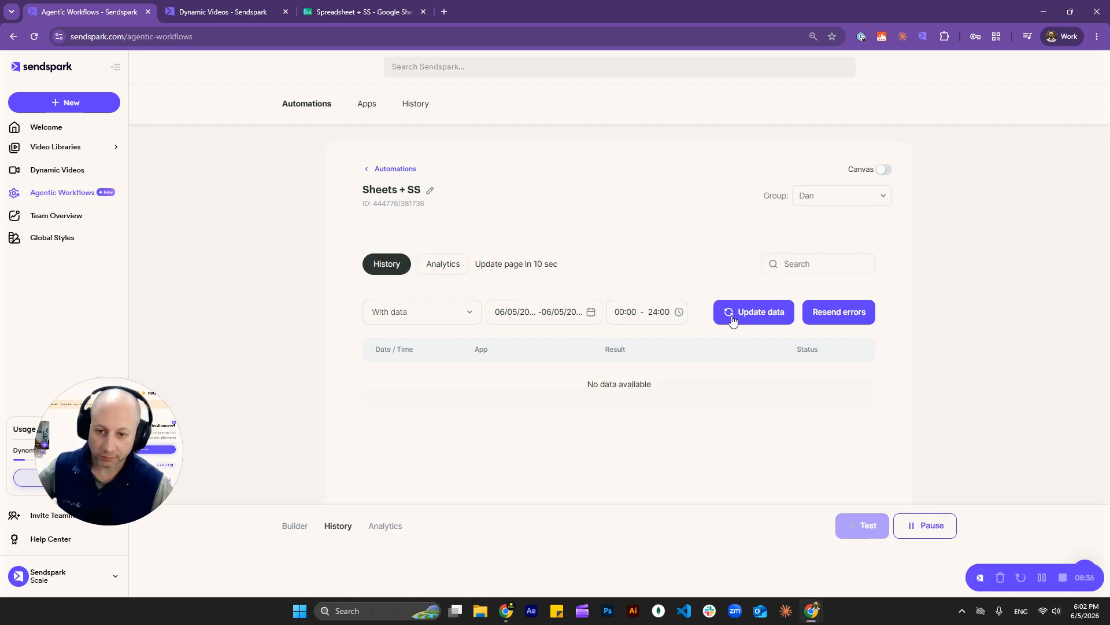
left_click(429, 322)
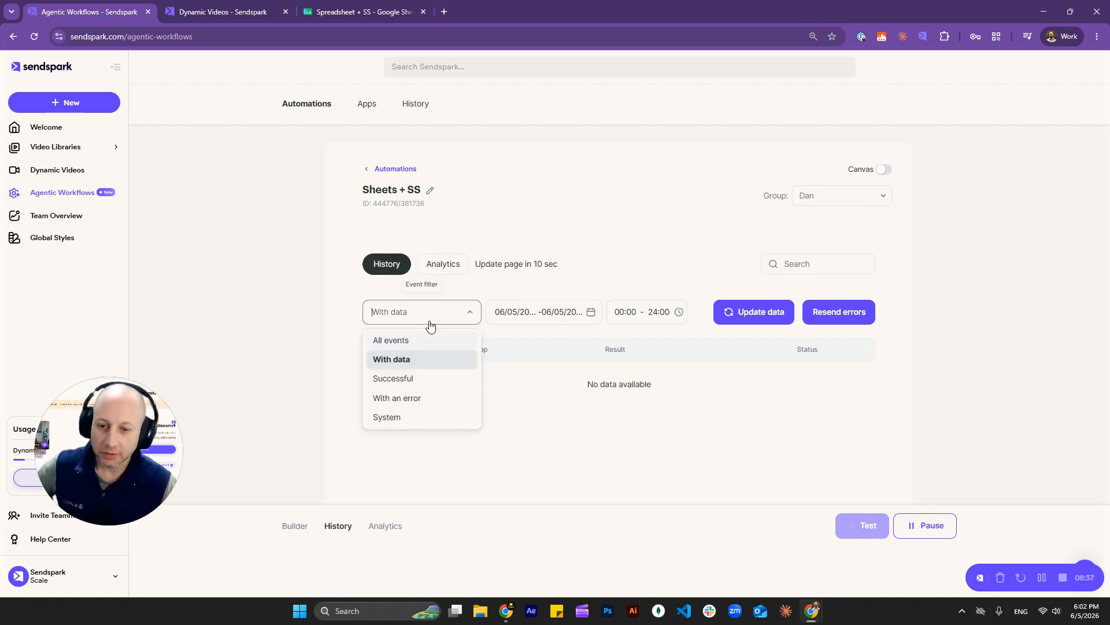
left_click(399, 341)
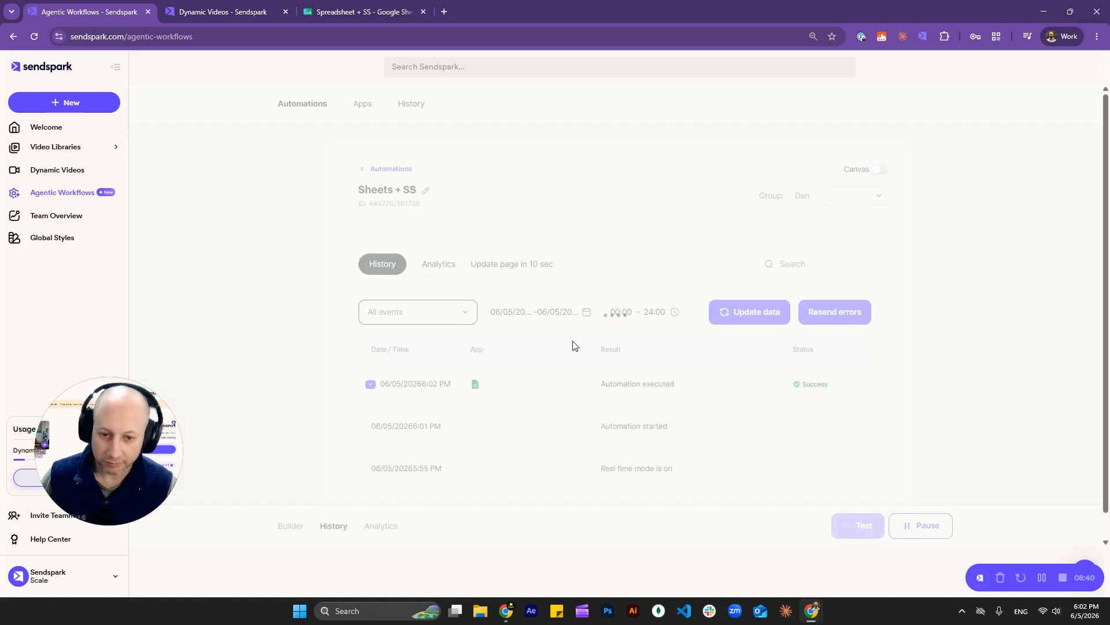
left_click(437, 317)
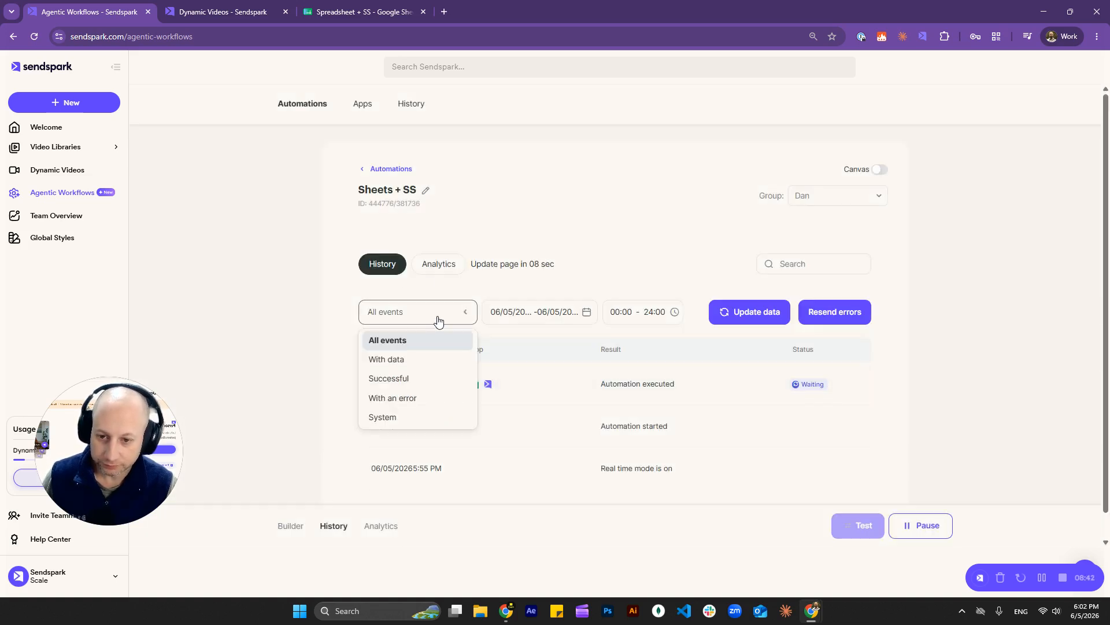
left_click(401, 363)
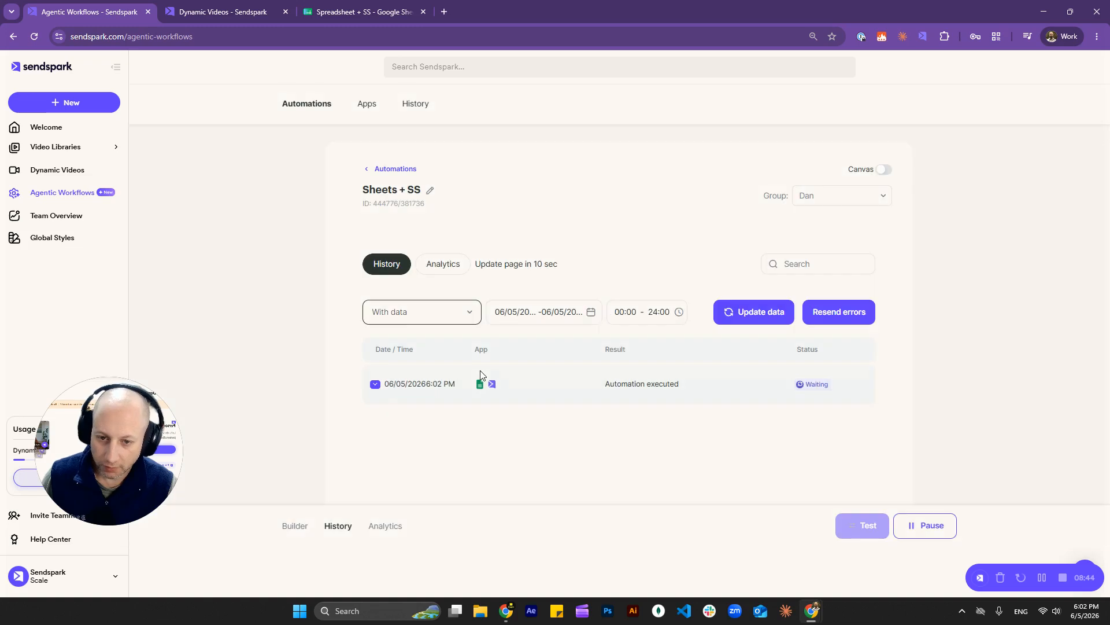
left_click(524, 315)
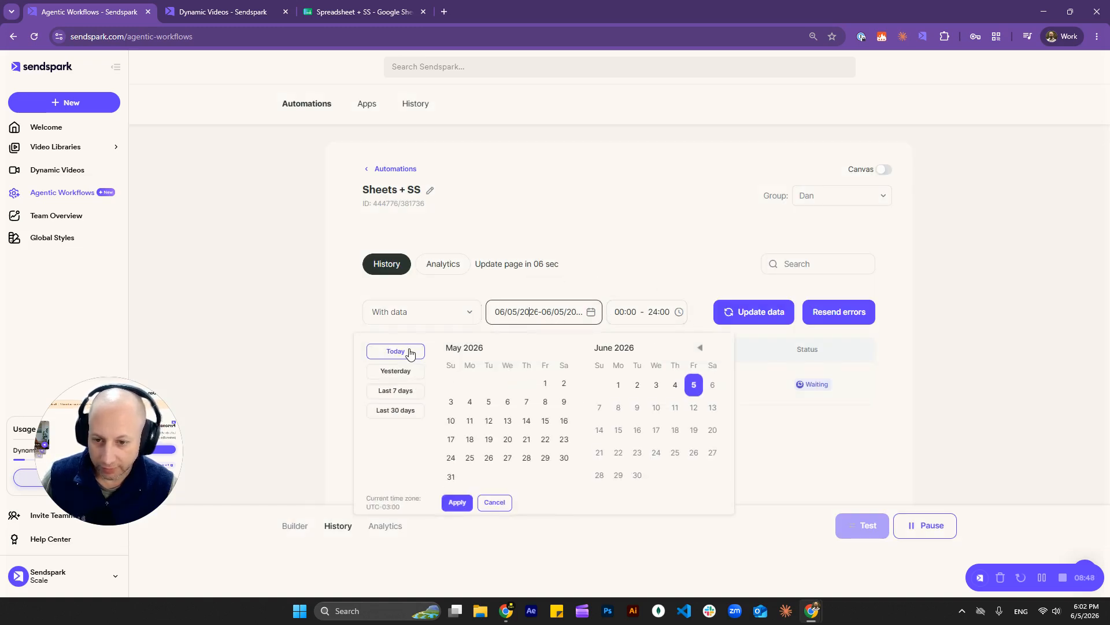
left_click(402, 395)
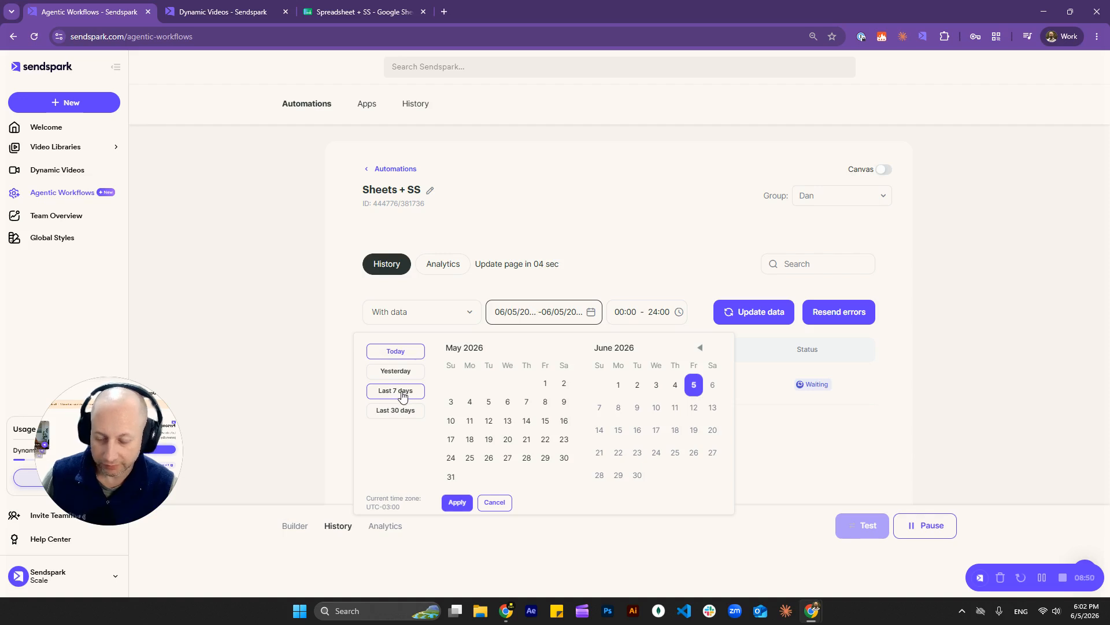
left_click(459, 505)
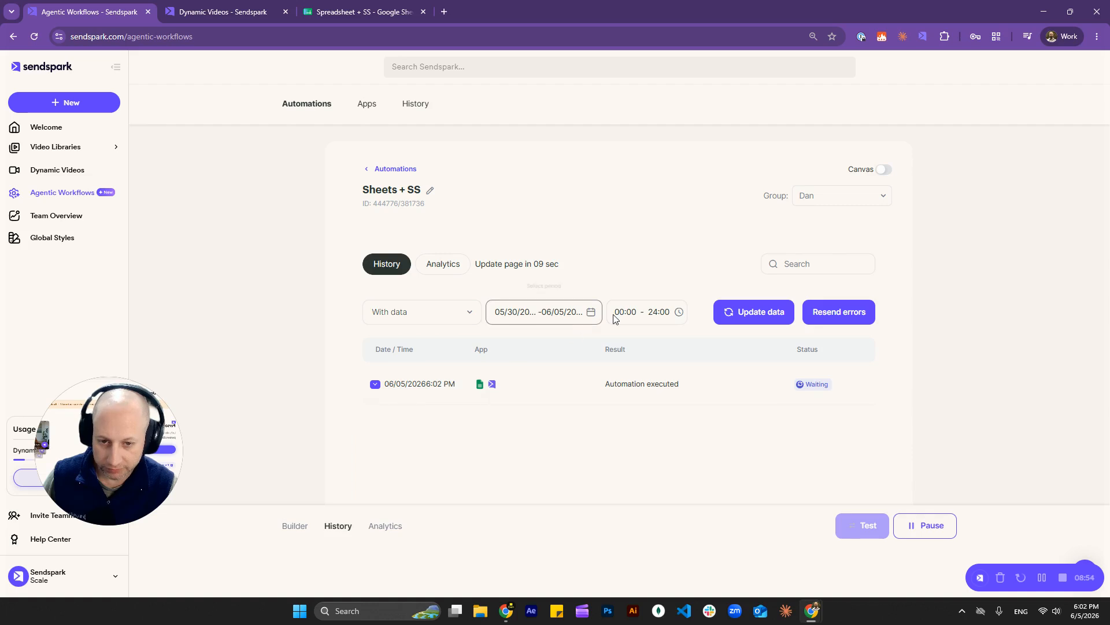
left_click(373, 386)
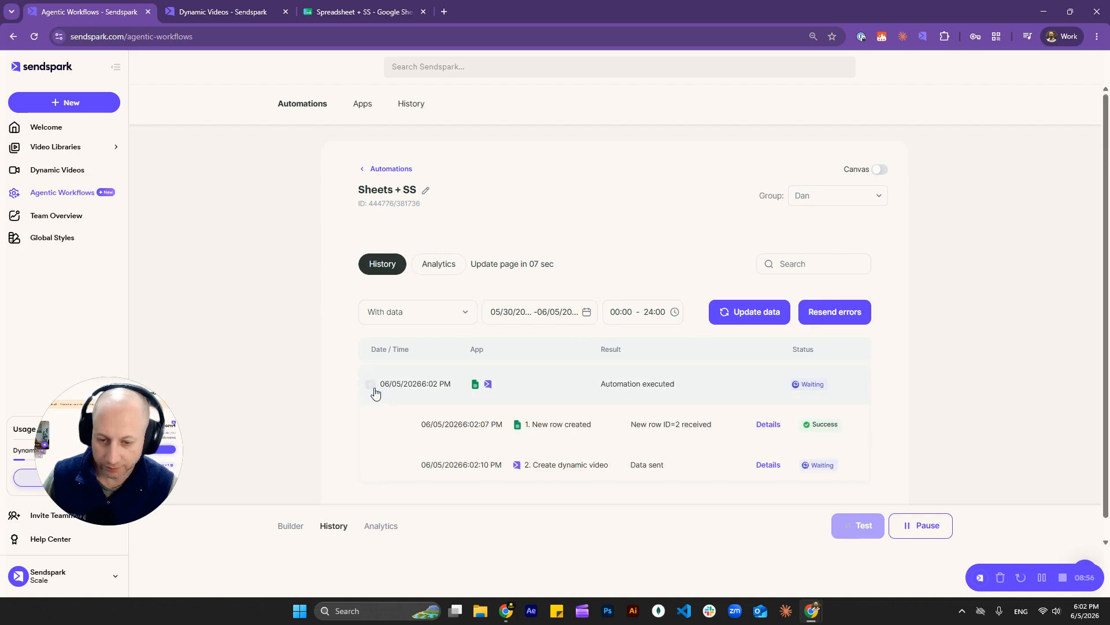
scroll(405, 405, "down", 1)
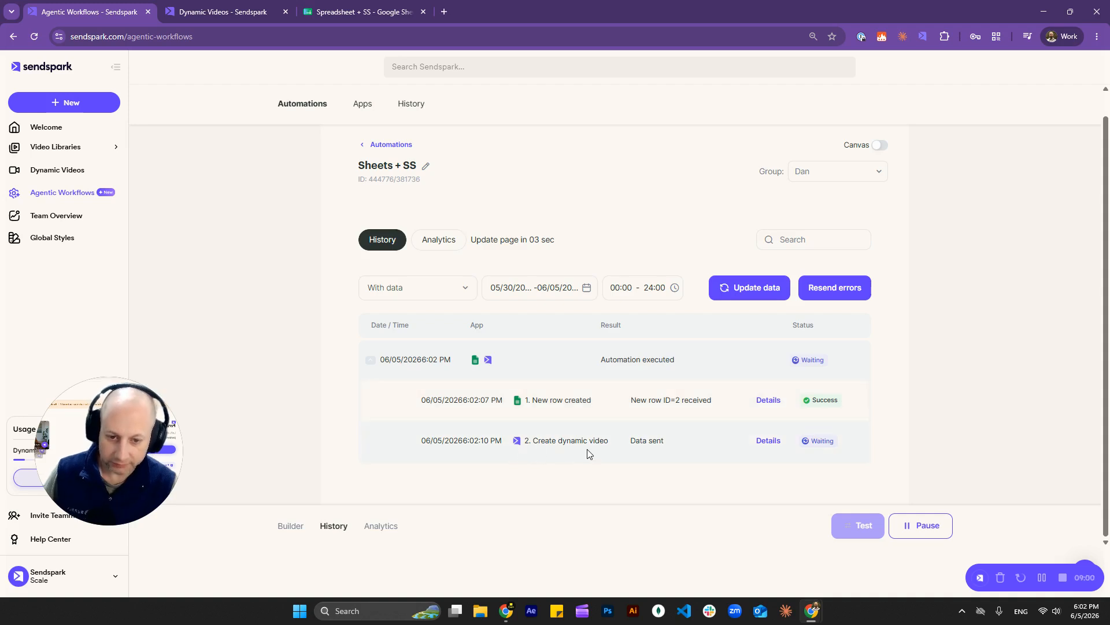
mouse_move(825, 448)
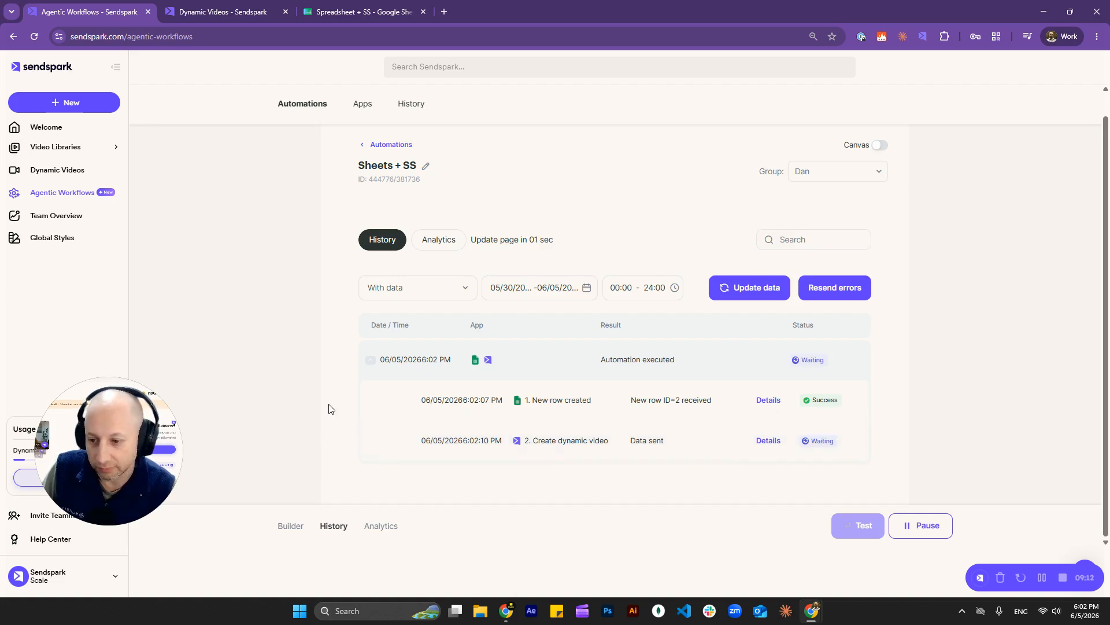
Step: Open the Combined June campaign under Dynamic Videos, then select the new A2:D2 row in the sheet
left_click(220, 13)
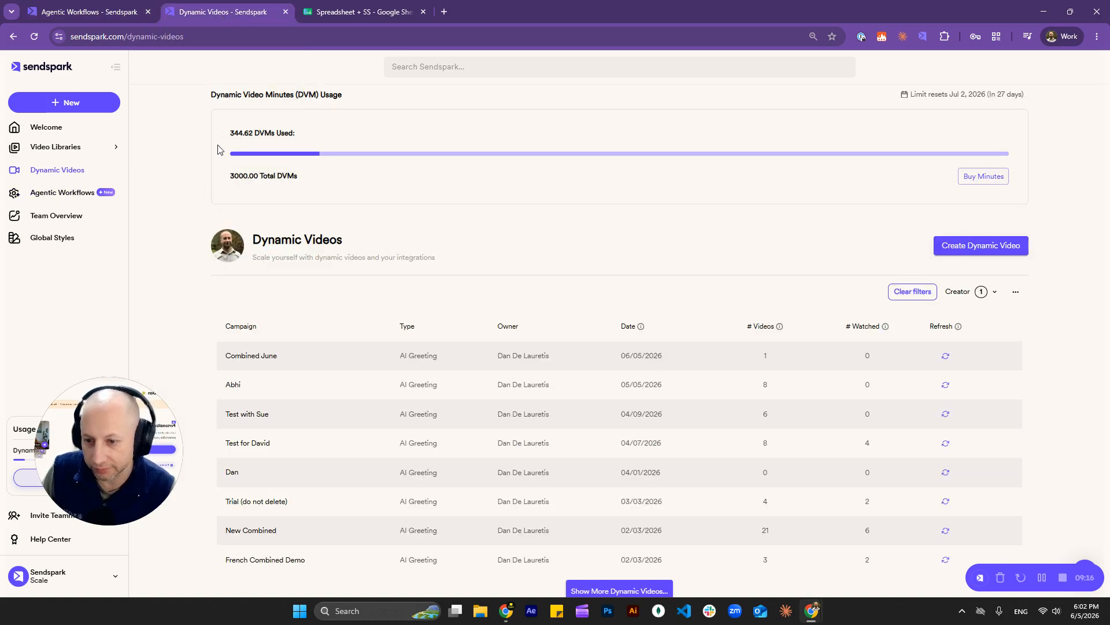
scroll(191, 282, "down", 1)
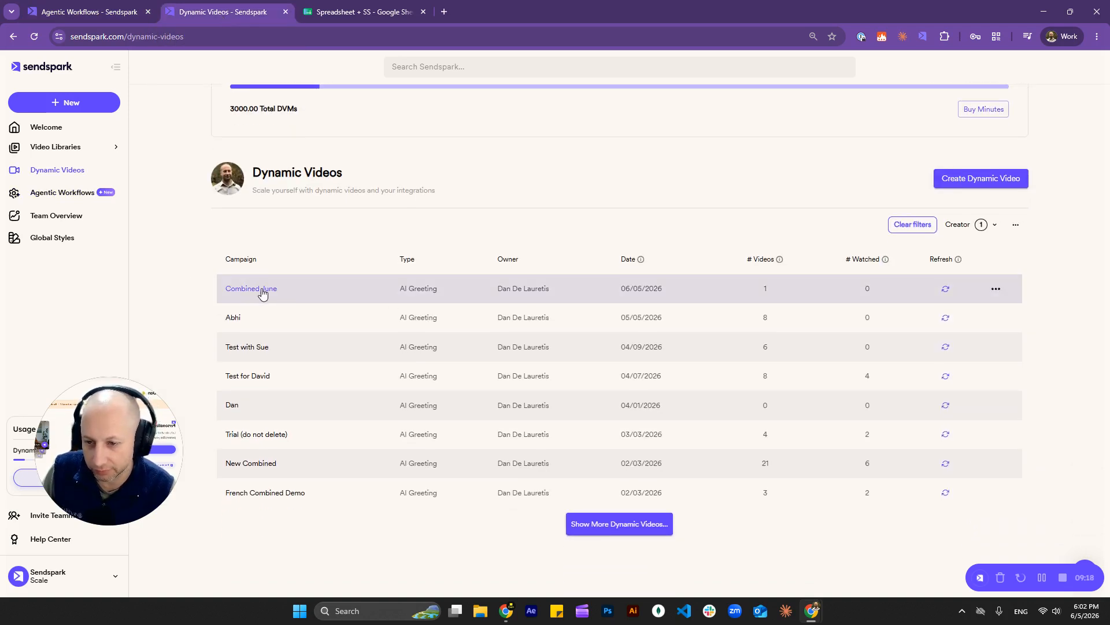
left_click(262, 293)
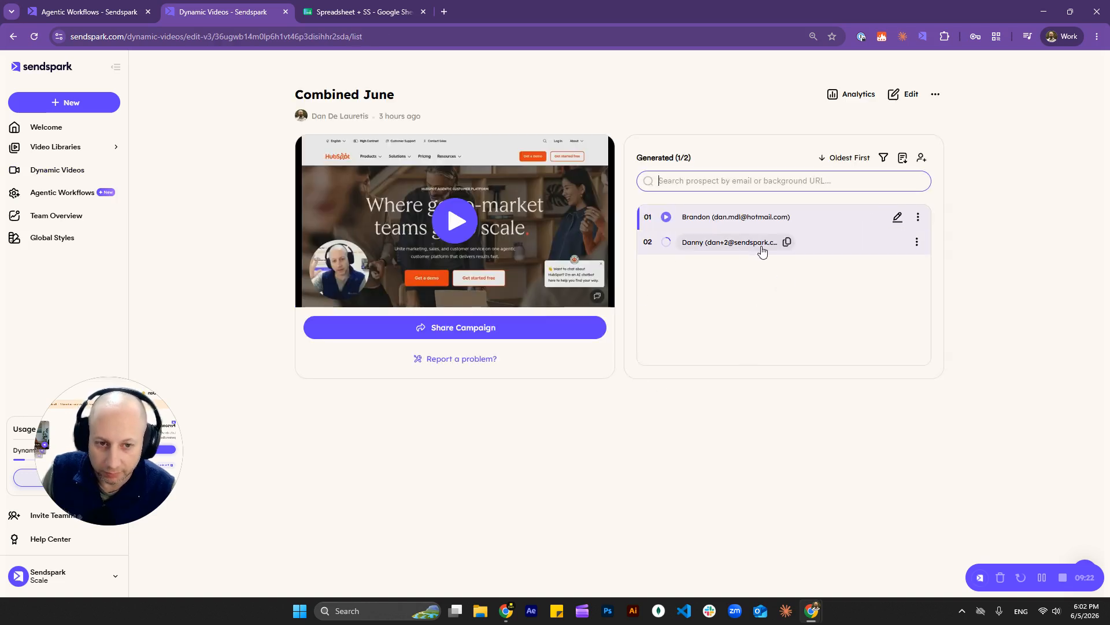
left_click(90, 13)
left_click(181, 12)
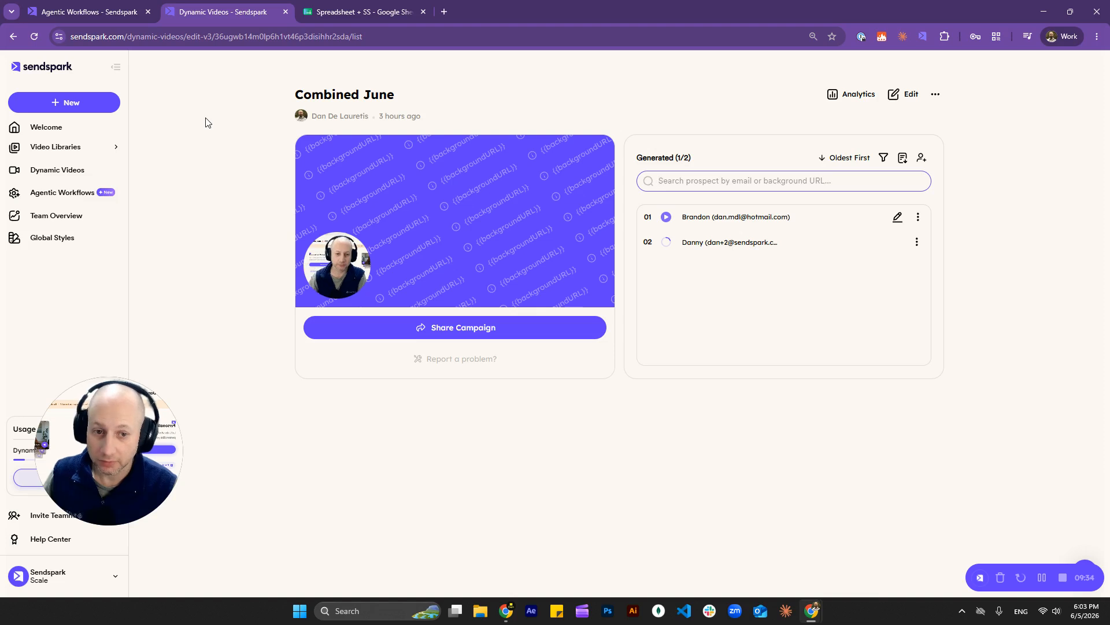
left_click(334, 11)
left_click_drag(52, 156, 270, 155)
Step: Review row 2's cells, then return to the Combined June campaign page
left_click(156, 200)
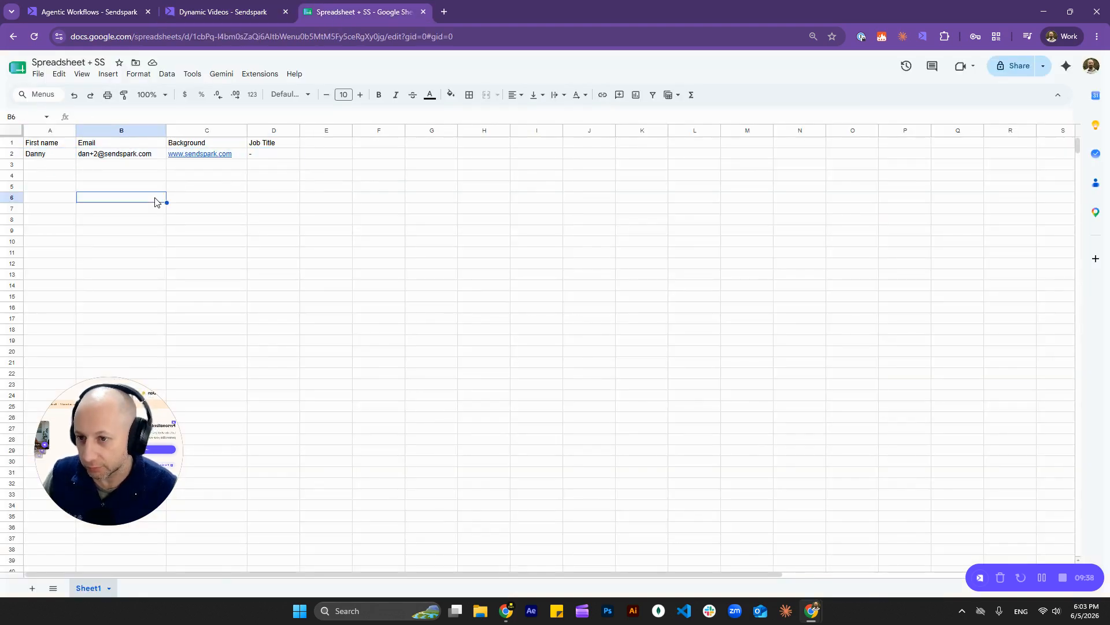
left_click_drag(52, 167, 163, 174)
left_click(56, 194)
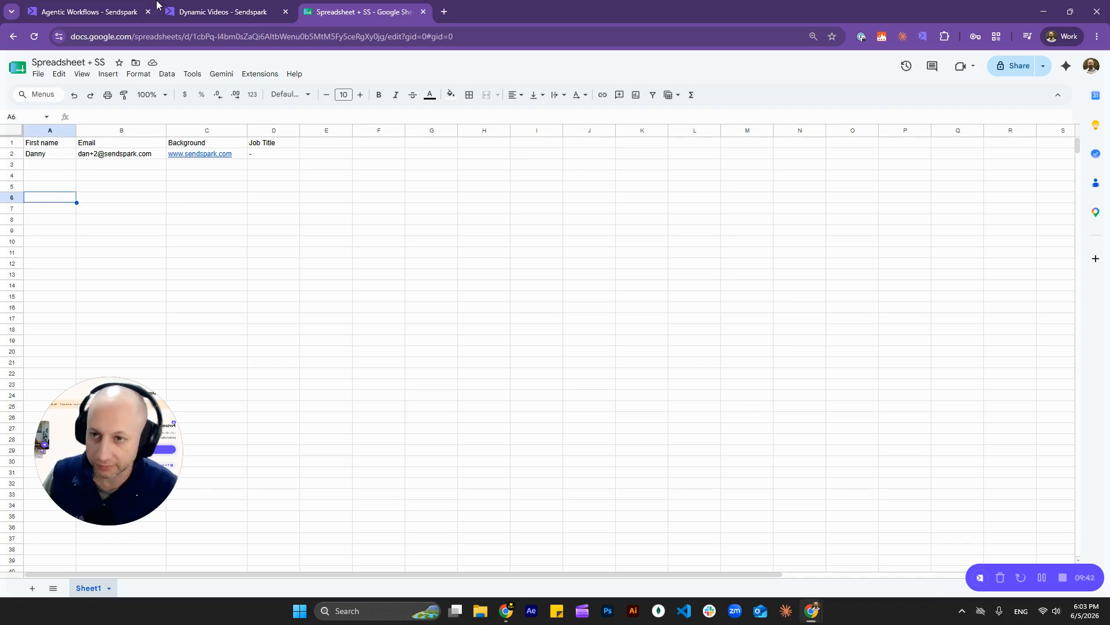
left_click(220, 11)
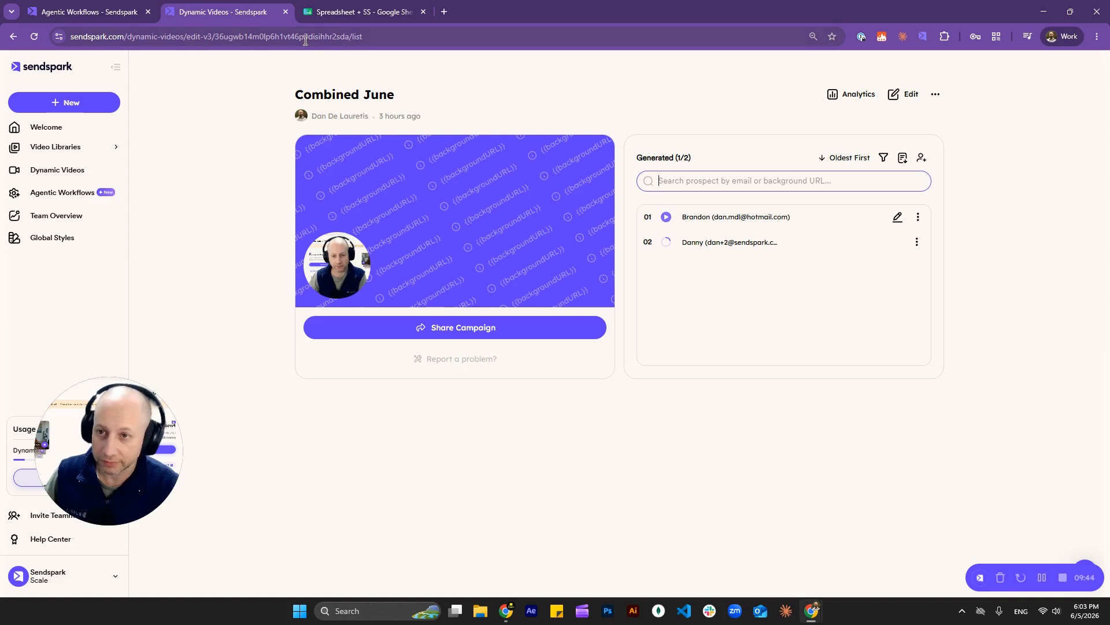